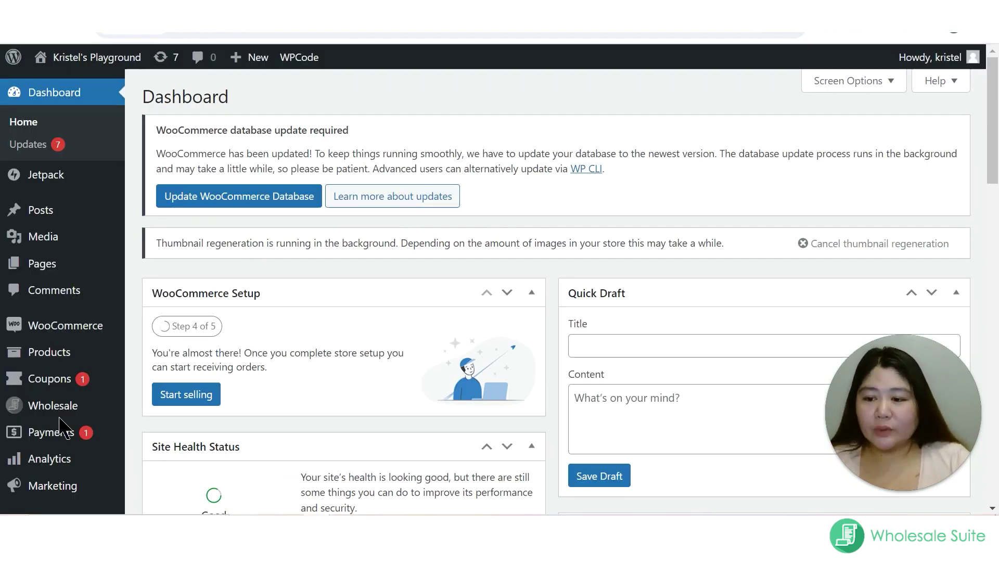
Step: Start a plugin upload and choose the file woocommerce-wholesale-order-form3.0.2.1 from the Downloads folder
scroll(38, 475, down, 3)
mouse_move(46, 468)
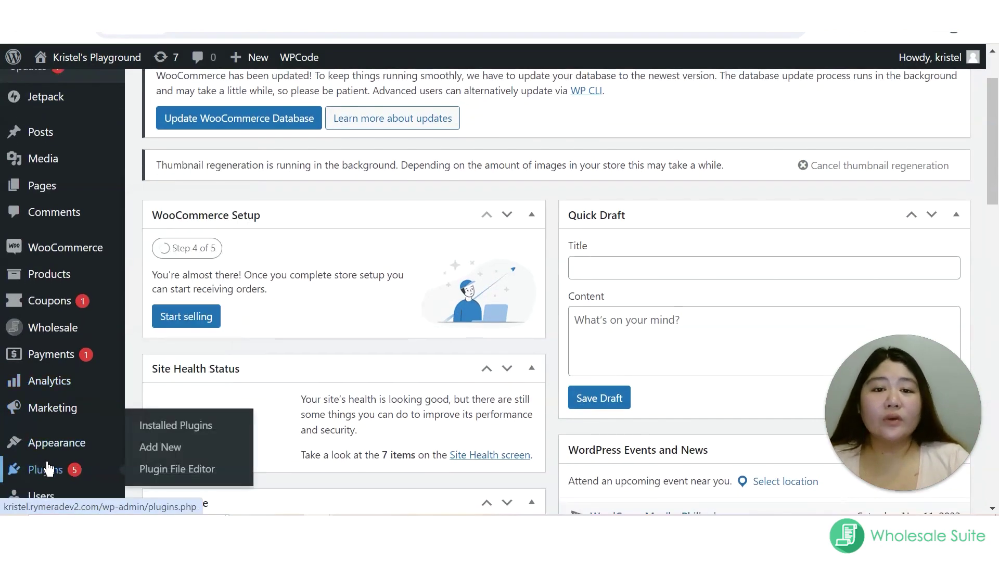
click(164, 448)
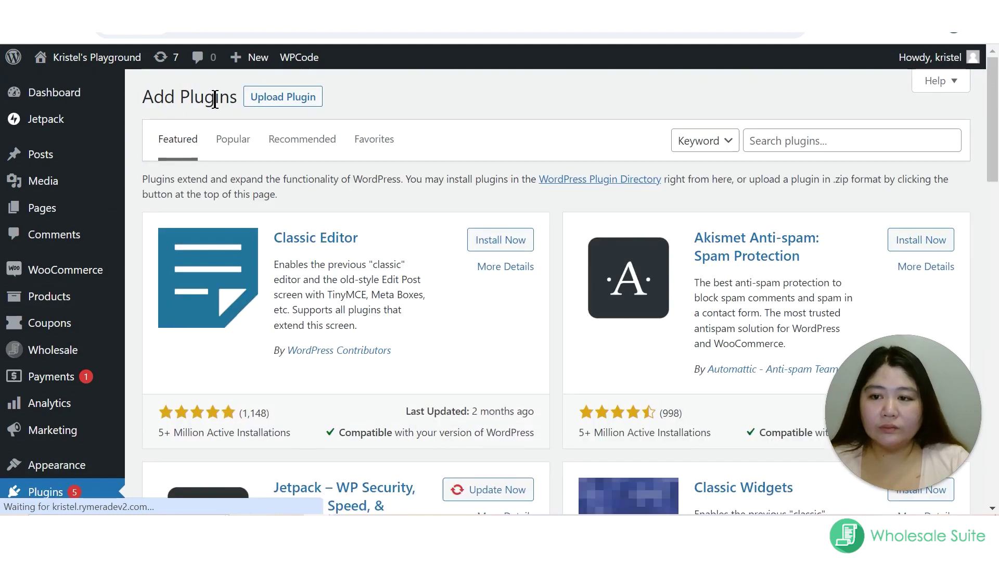
click(288, 98)
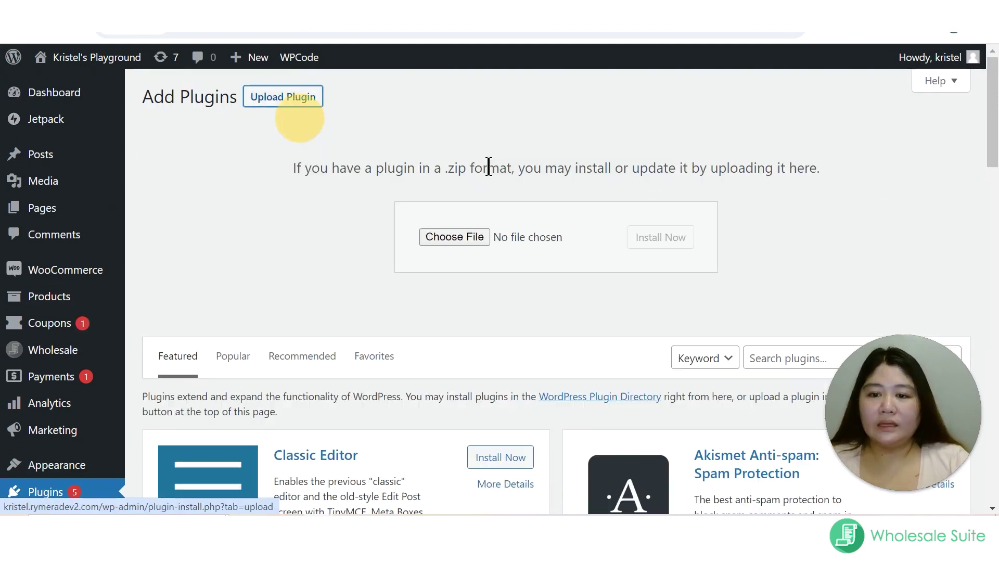
click(453, 238)
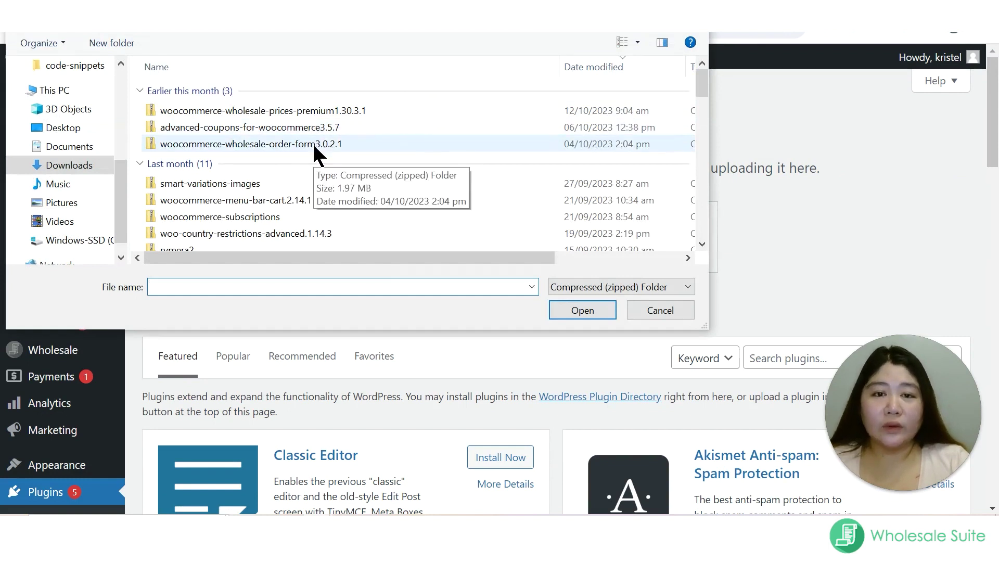
double_click(312, 142)
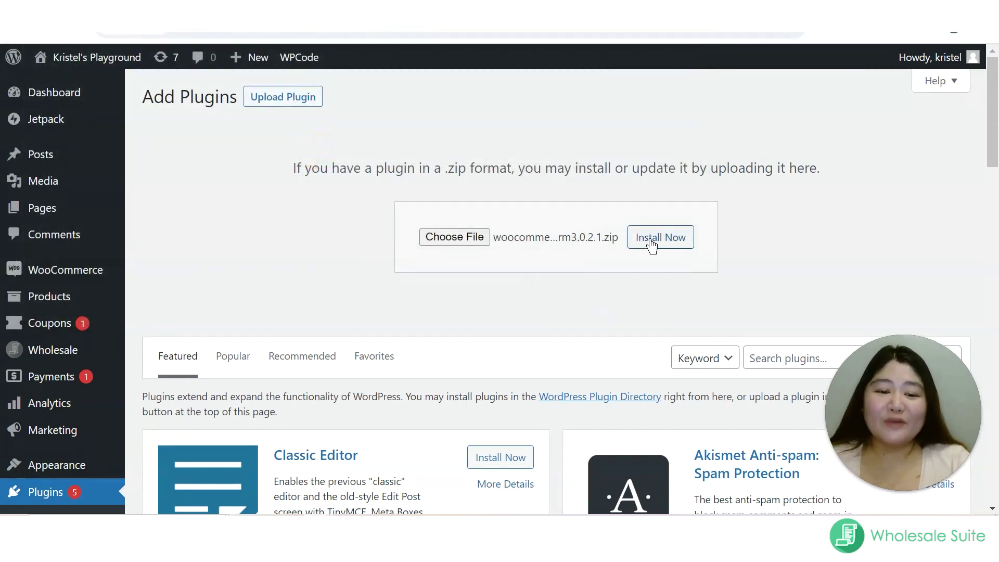
Step: Install the chosen WooCommerce Wholesale Order Form plugin and activate it
click(652, 245)
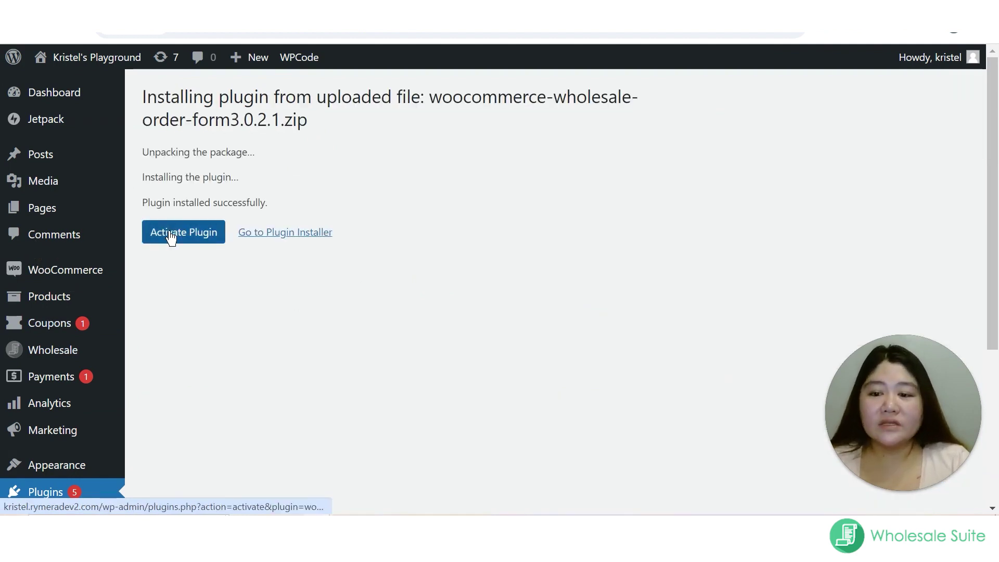
click(170, 232)
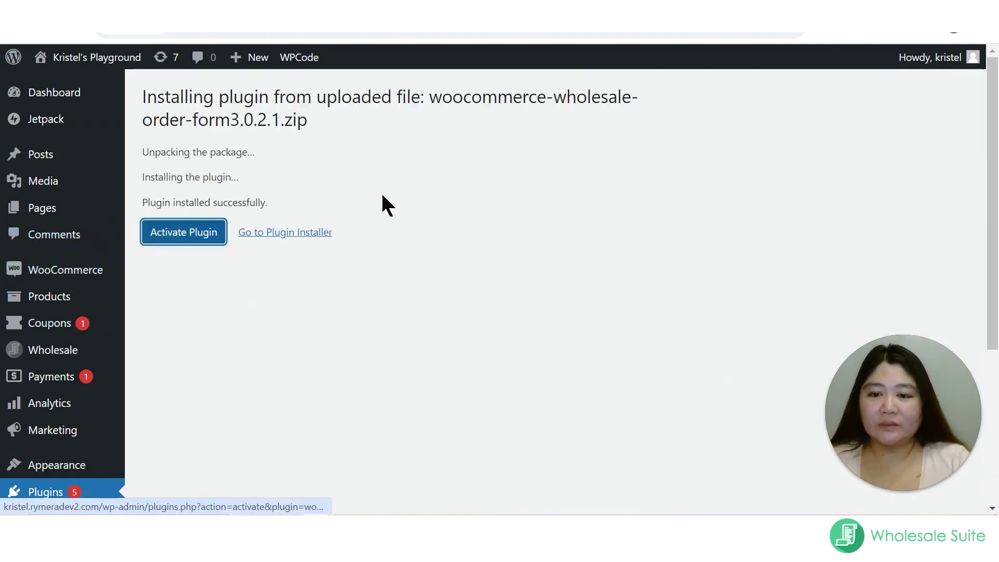
click(203, 245)
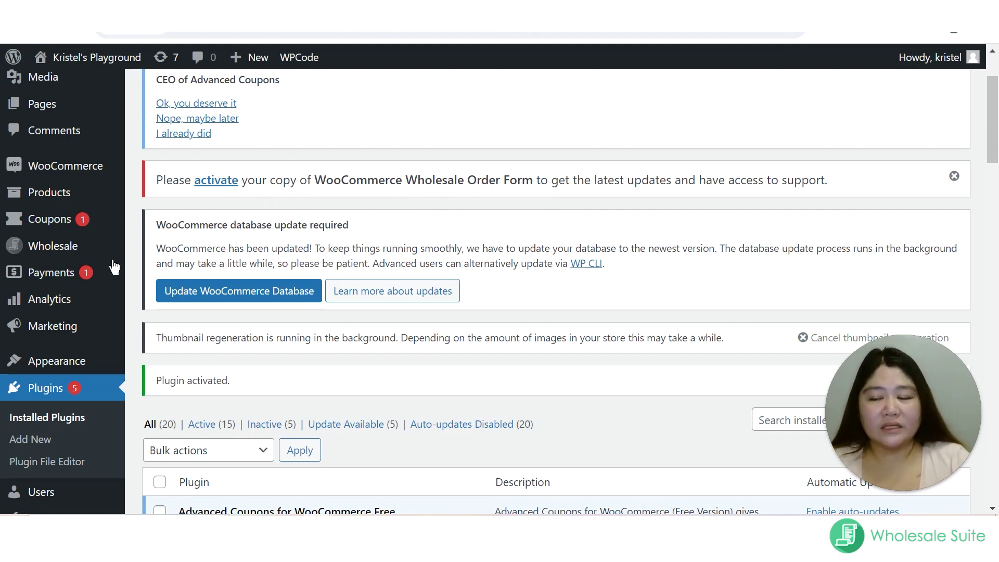
Step: Open the license activation page for WooCommerce Wholesale Order Form from its activation notice
scroll(114, 267, down, 2)
scroll(226, 252, down, 1)
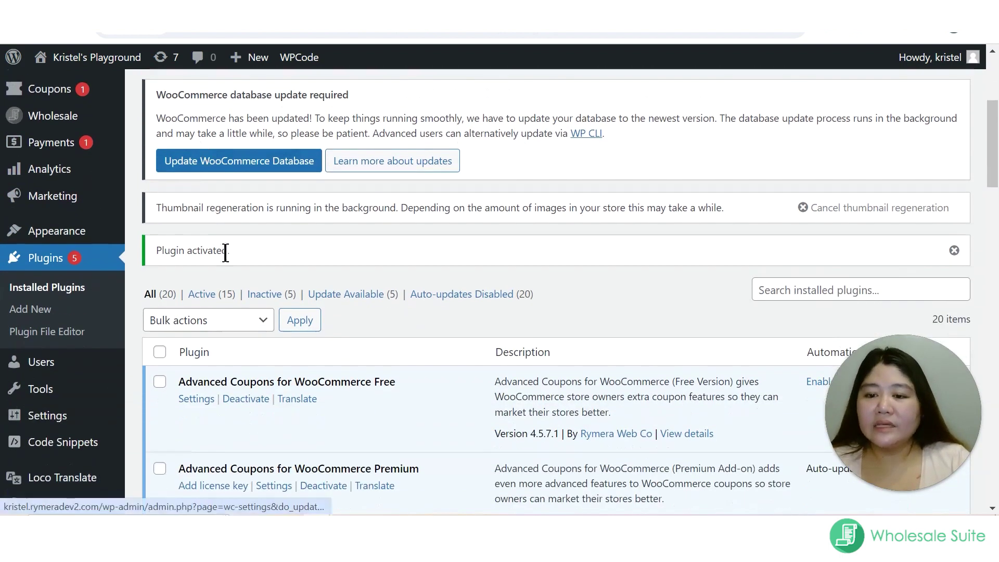
scroll(225, 252, up, 3)
click(217, 181)
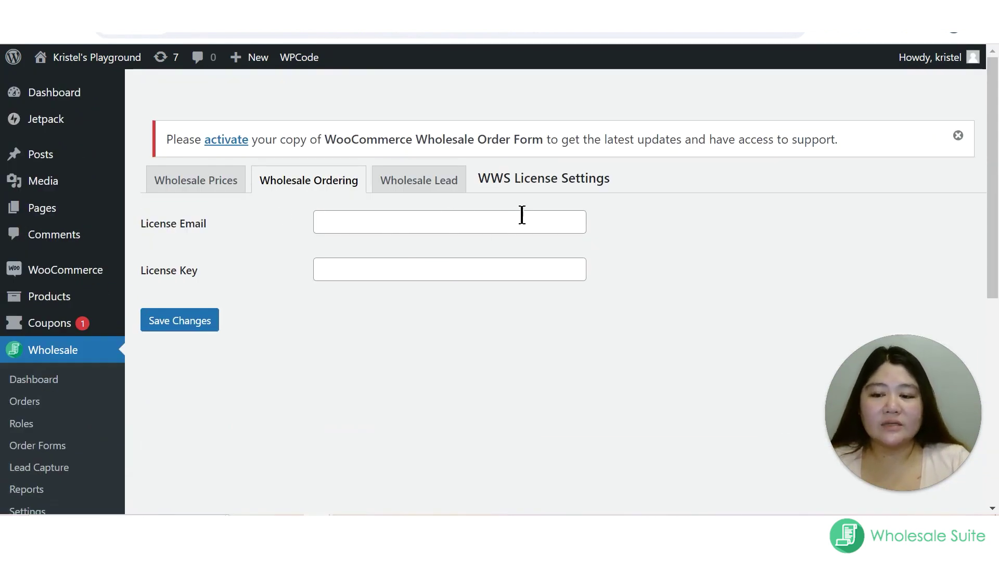
Step: Look at the Wholesale Prices license settings, then at the license email and key fields for Wholesale Ordering
click(179, 181)
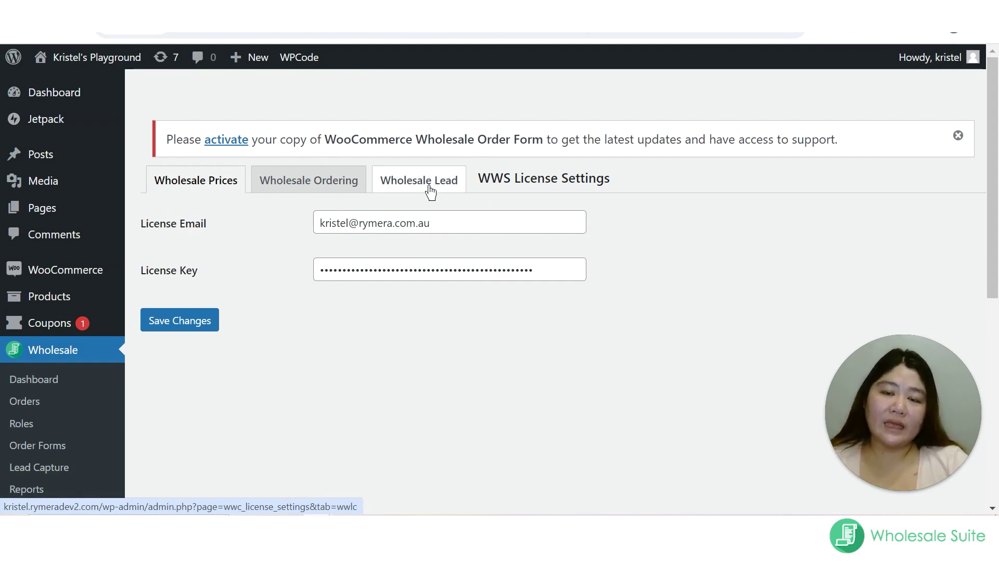
click(301, 185)
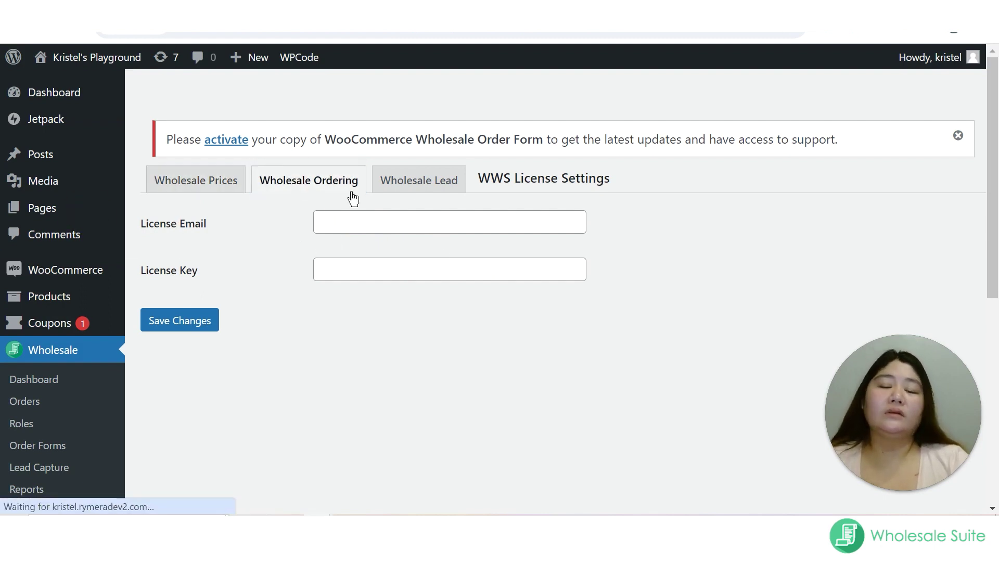
click(368, 224)
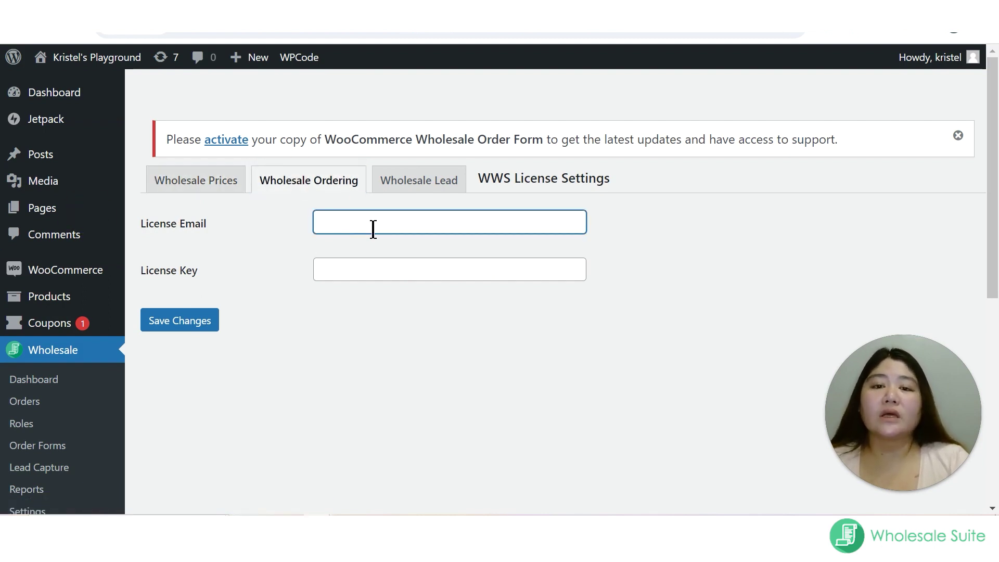
click(350, 266)
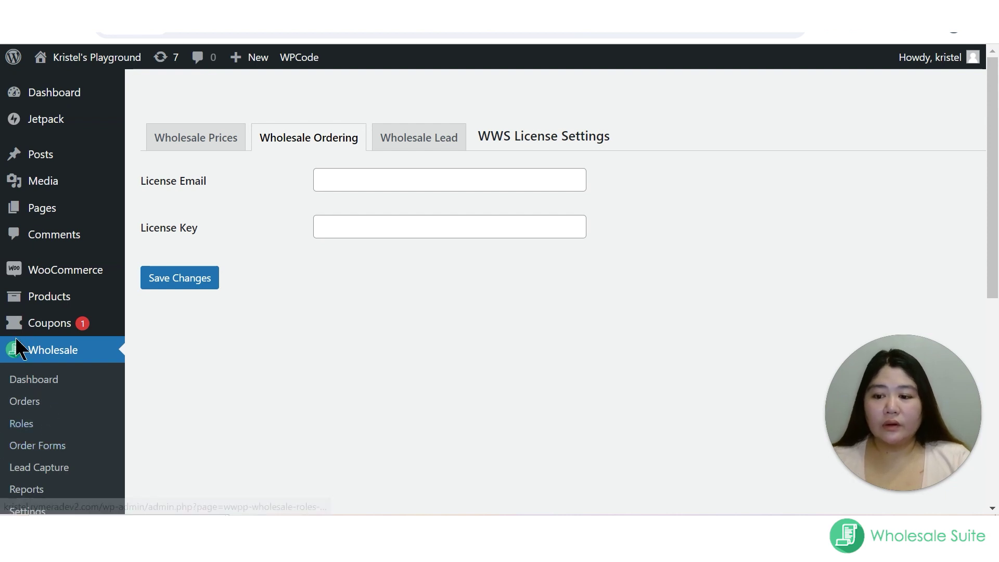
Step: Go to the wholesale order forms list and select the shortcode of the Wholesale Order Listing form
click(35, 458)
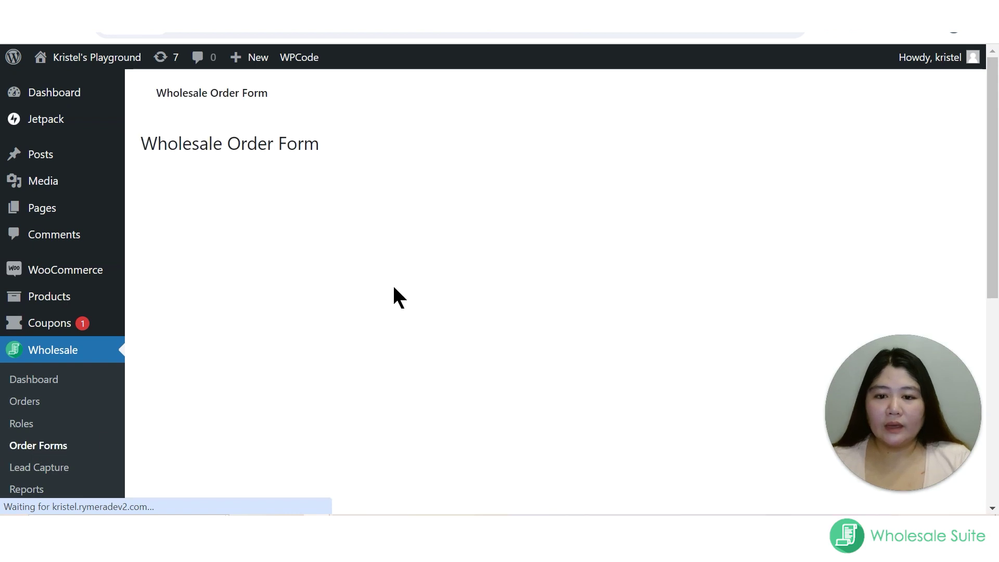
scroll(561, 230, down, 1)
scroll(563, 234, down, 3)
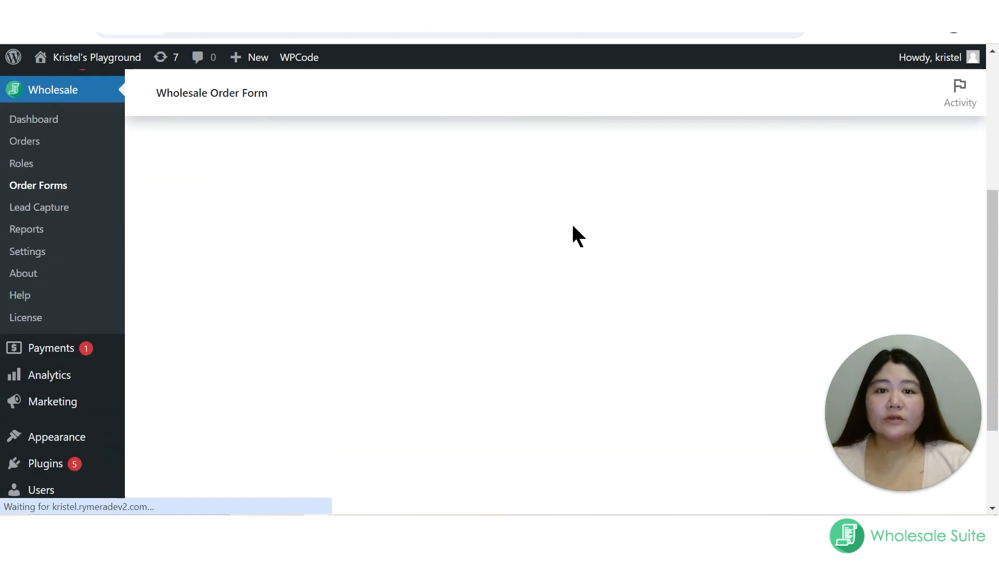
scroll(585, 236, down, 1)
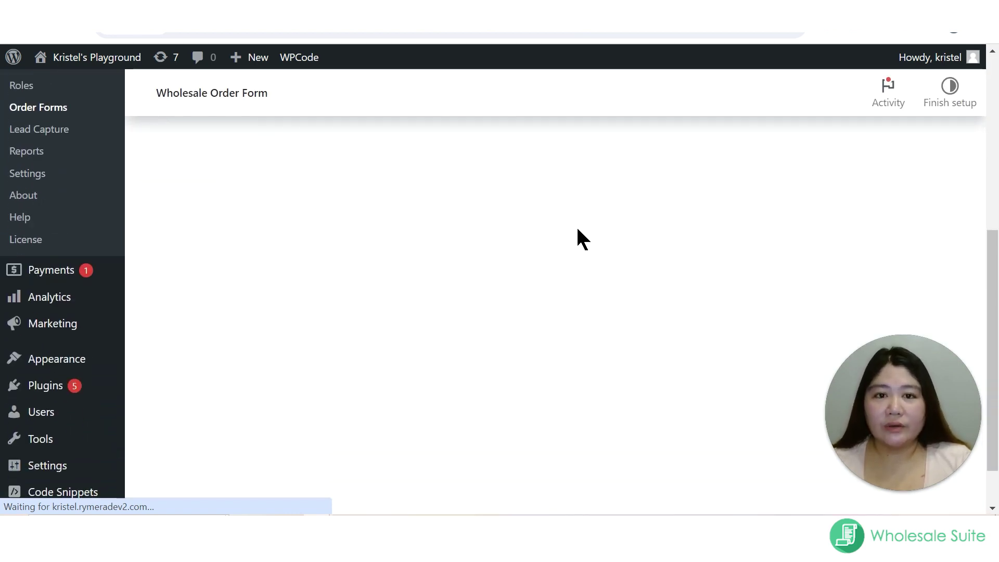
scroll(506, 224, up, 1)
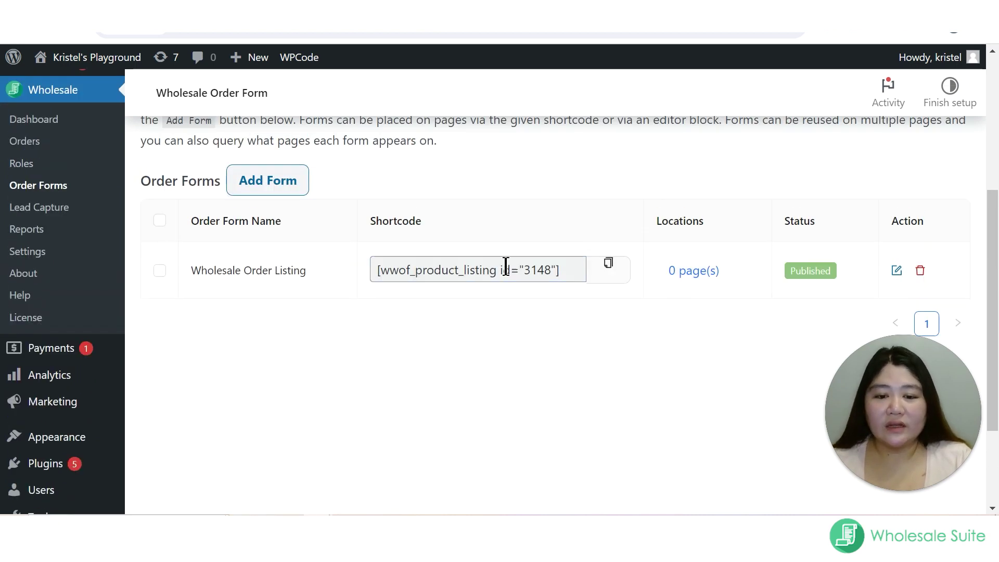
click(440, 267)
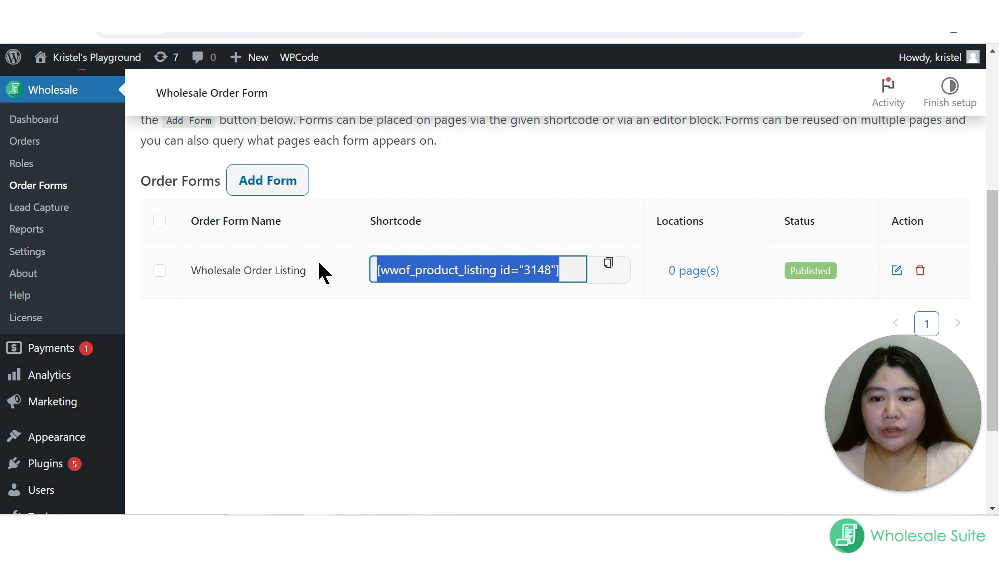
scroll(319, 263, up, 1)
scroll(903, 245, down, 1)
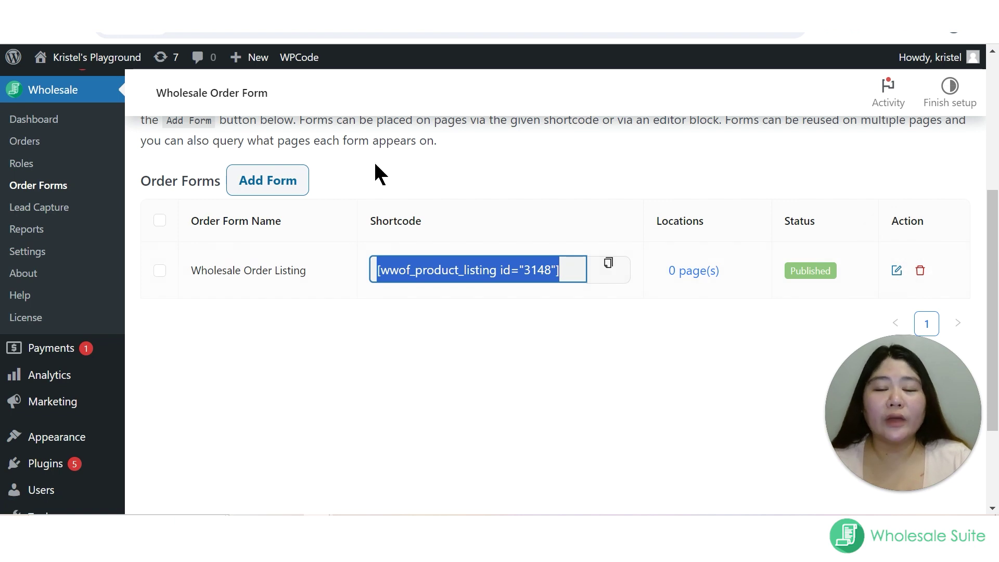
Step: Open the Wholesale Order Listing form for editing and look over its table and header elements
click(897, 272)
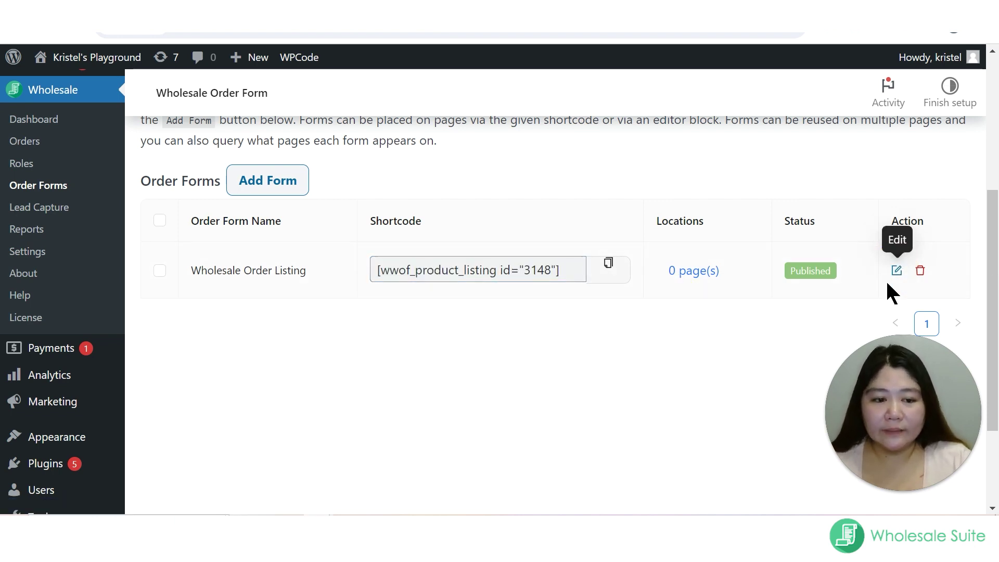
scroll(526, 178, down, 3)
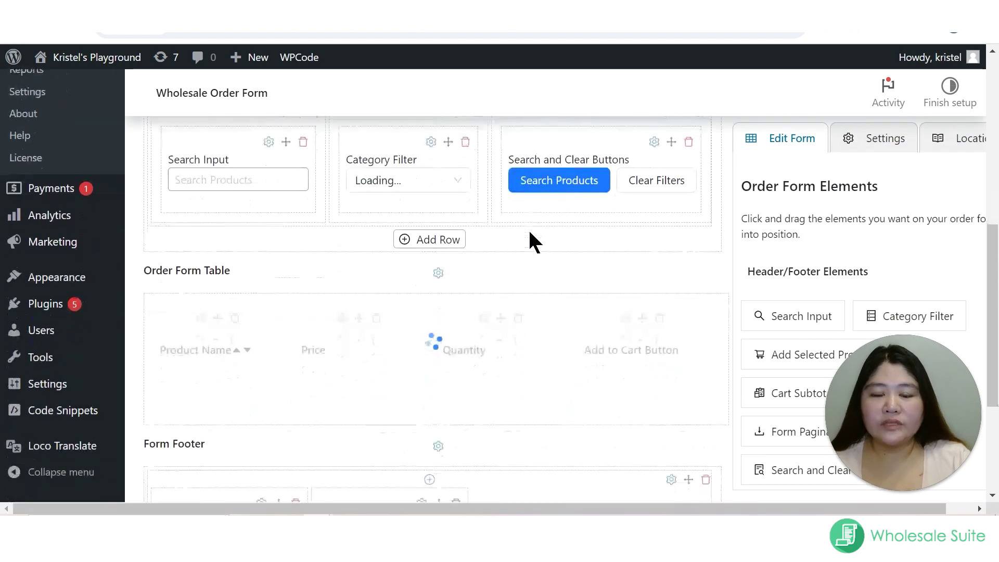
scroll(562, 260, down, 2)
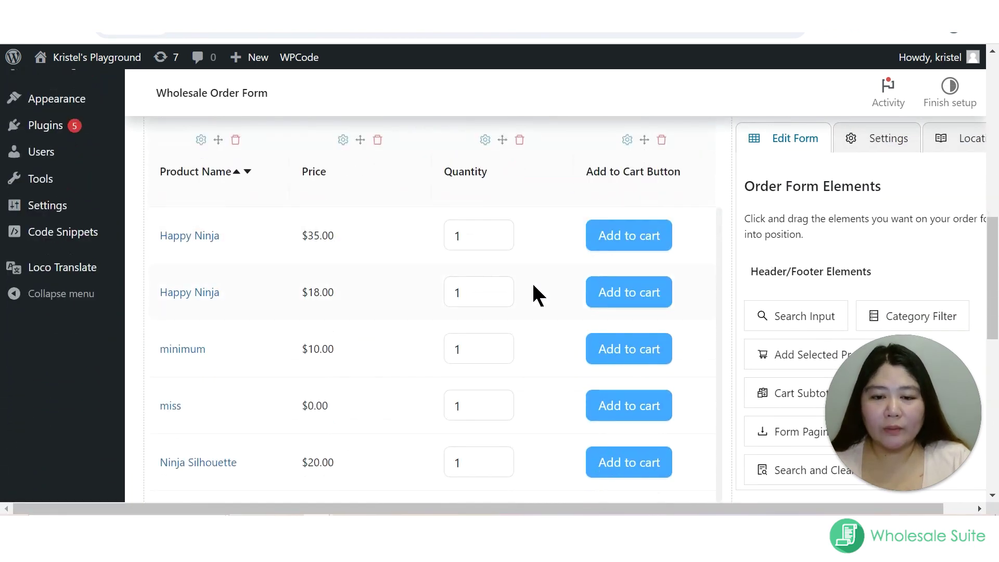
scroll(491, 263, up, 1)
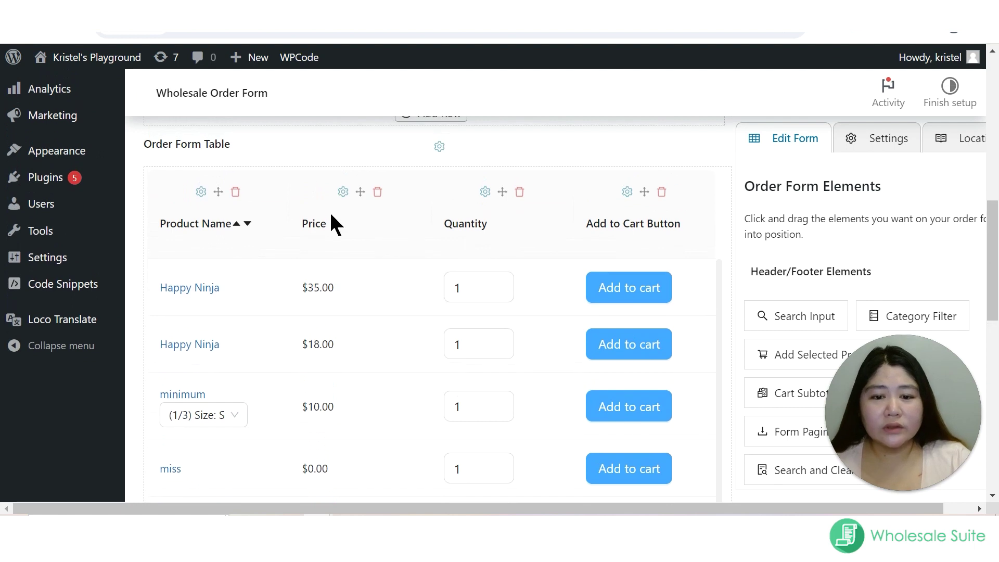
scroll(341, 249, up, 1)
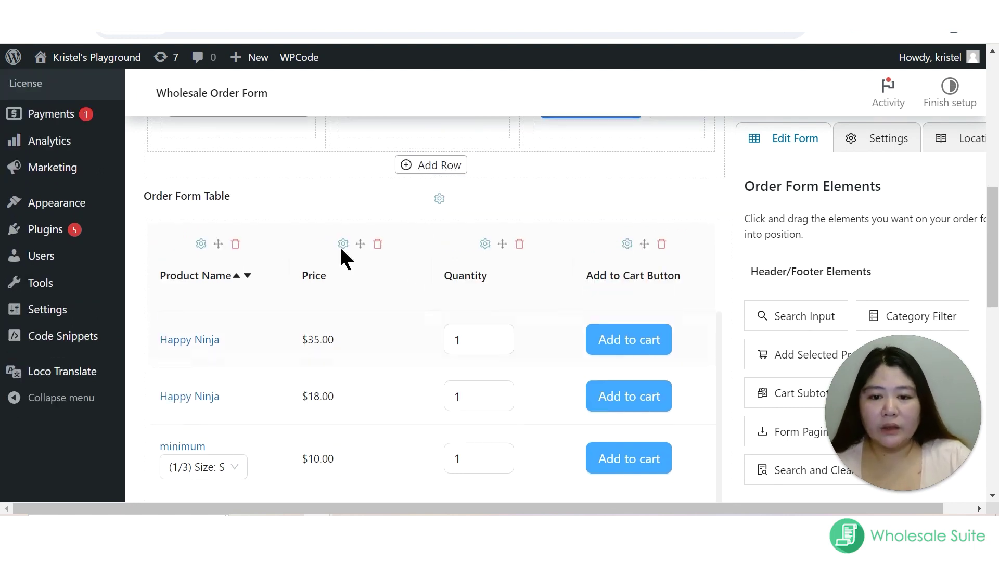
scroll(341, 249, up, 2)
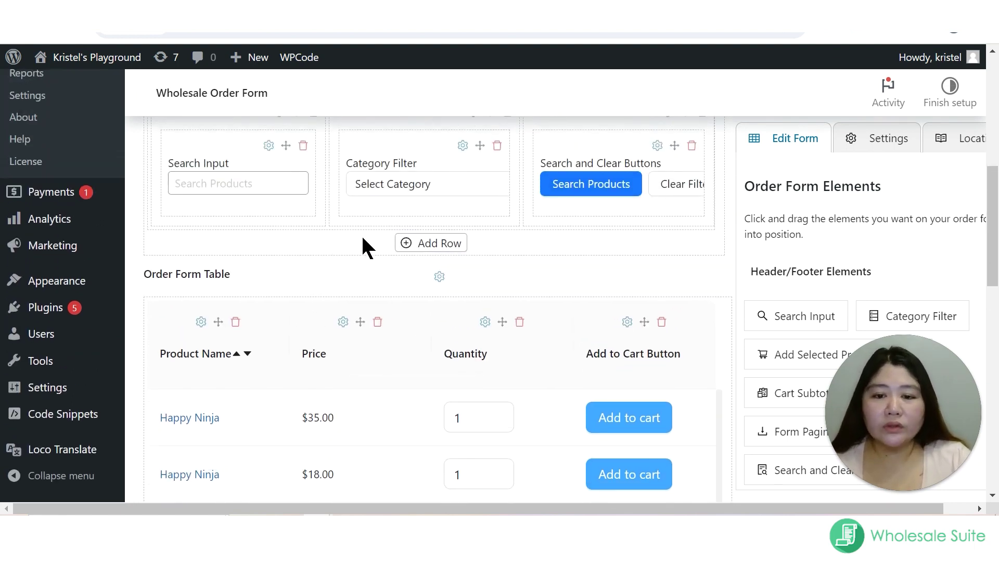
scroll(367, 248, up, 1)
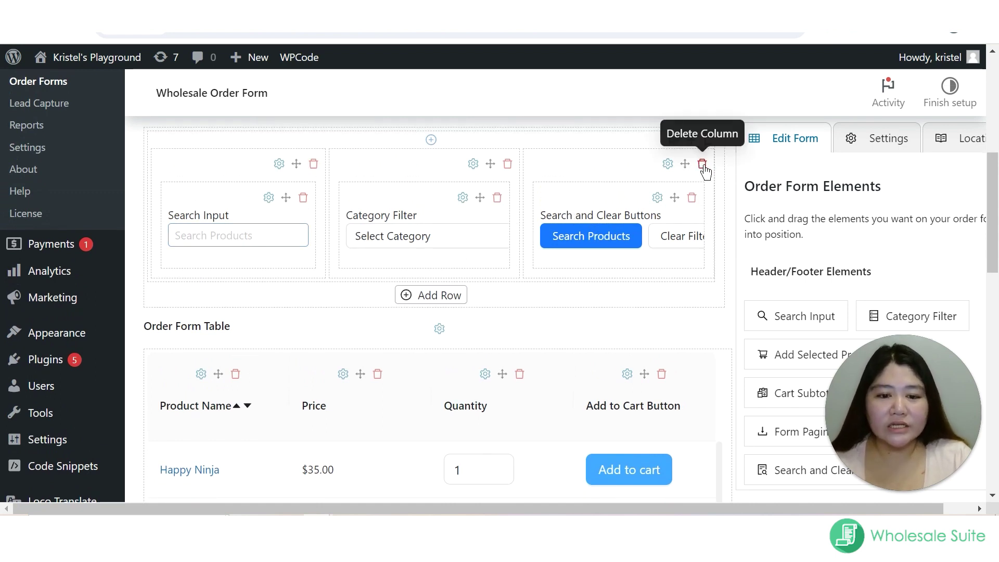
Step: Delete the form header row containing the search input, category filter, and search and clear buttons
drag(703, 166, 710, 168)
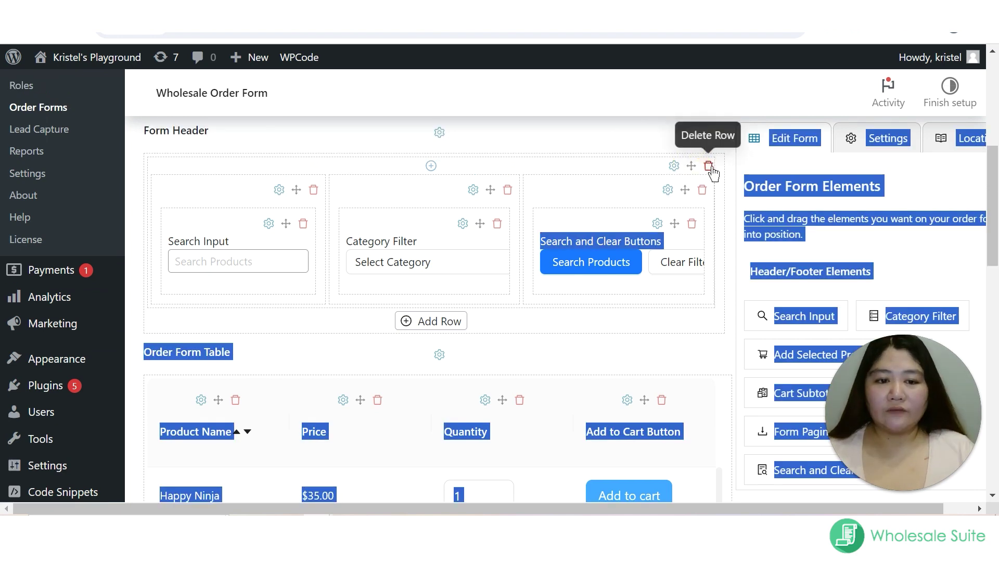
click(710, 167)
click(798, 129)
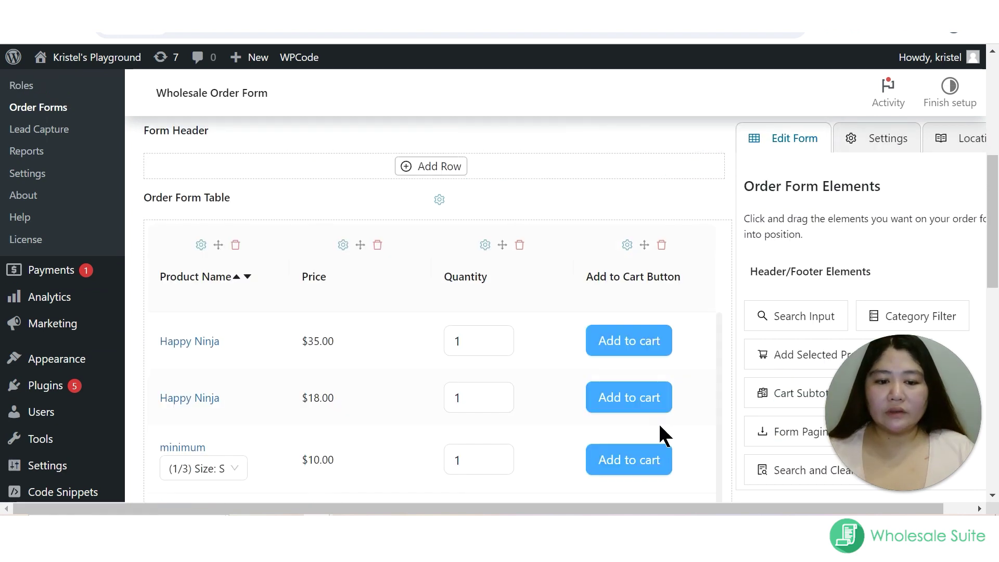
Step: Delete the Add to Cart Button, Price, Quantity and Product Name columns from the order form table
click(662, 244)
click(756, 209)
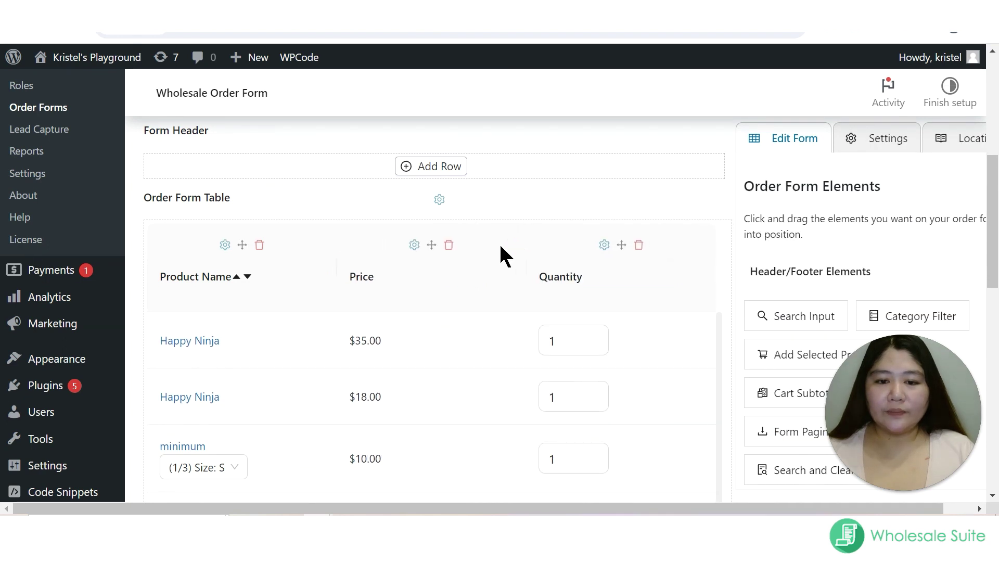
click(450, 245)
click(549, 207)
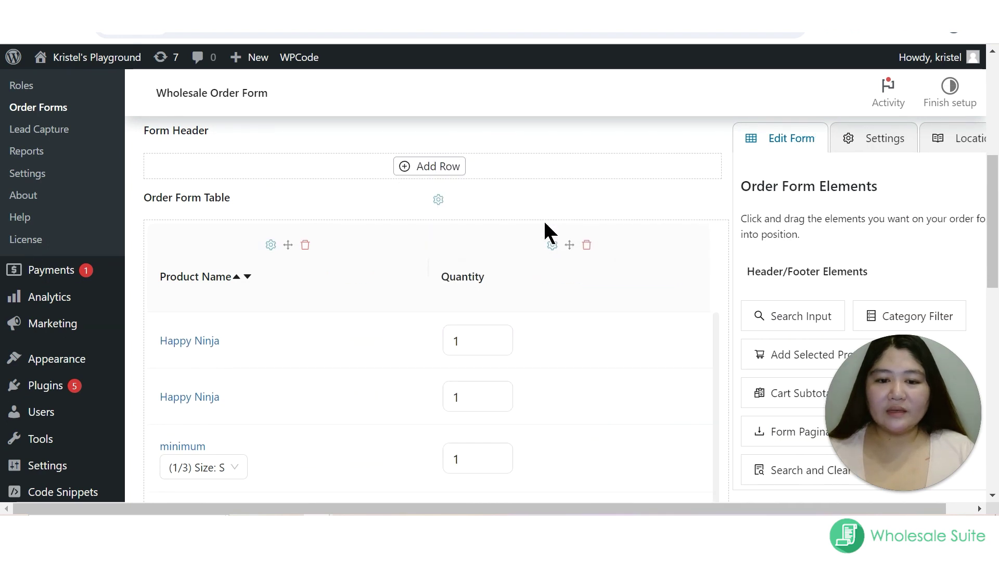
click(591, 245)
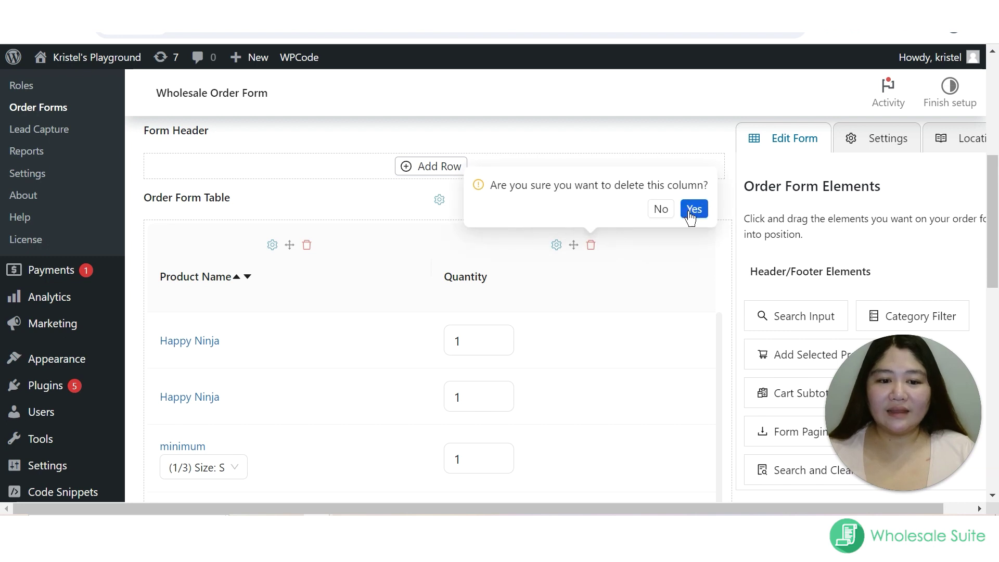
click(694, 208)
click(449, 245)
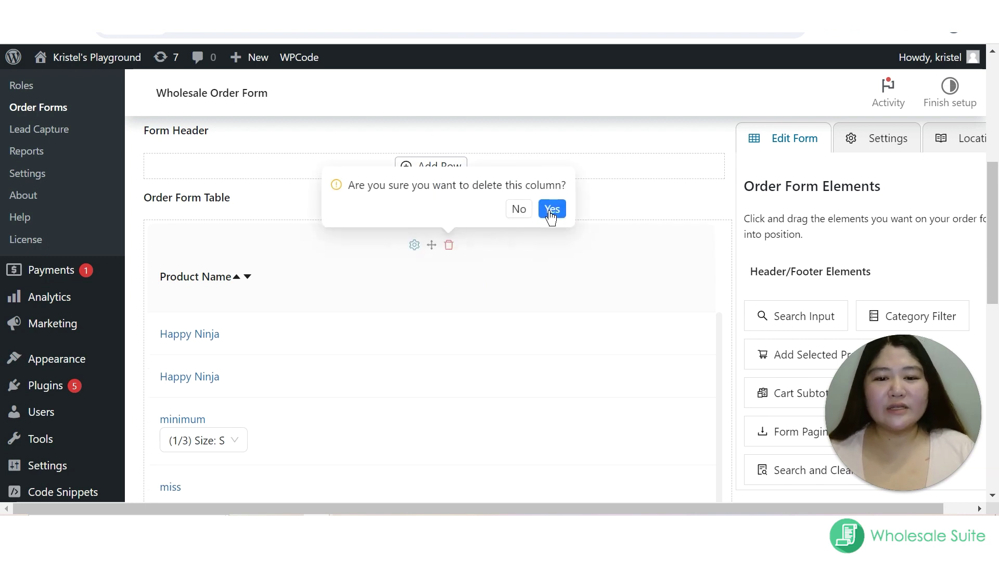
click(552, 208)
Step: Delete the Form Pagination column from the form footer
scroll(529, 361, down, 3)
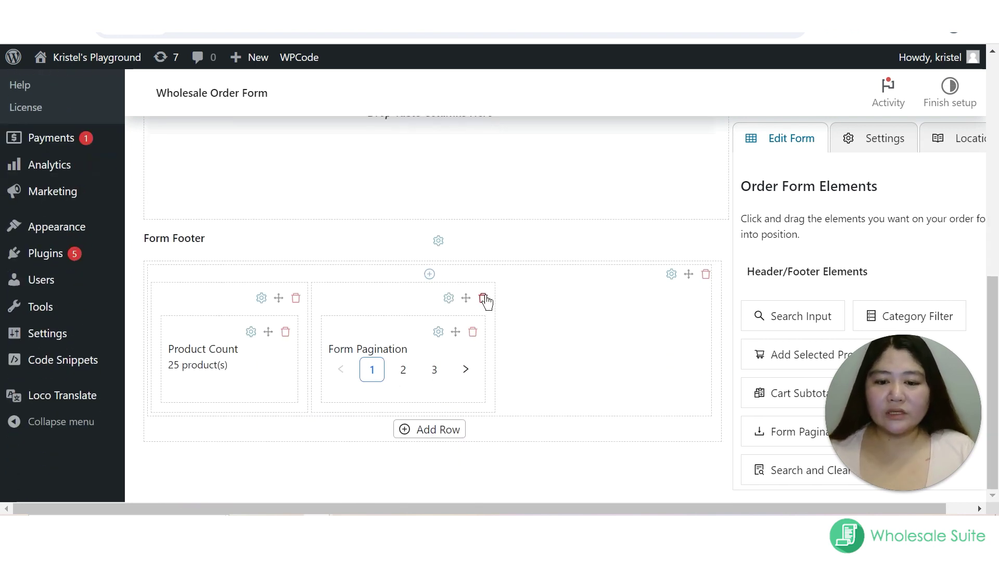
click(483, 298)
click(588, 262)
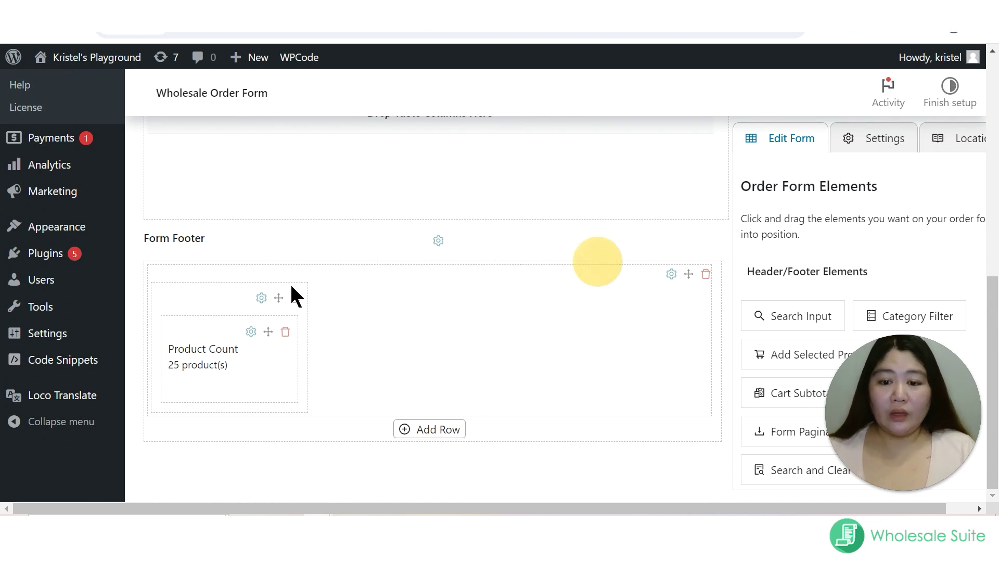
Step: Delete the Product Count column and the remaining row from the form footer
click(297, 299)
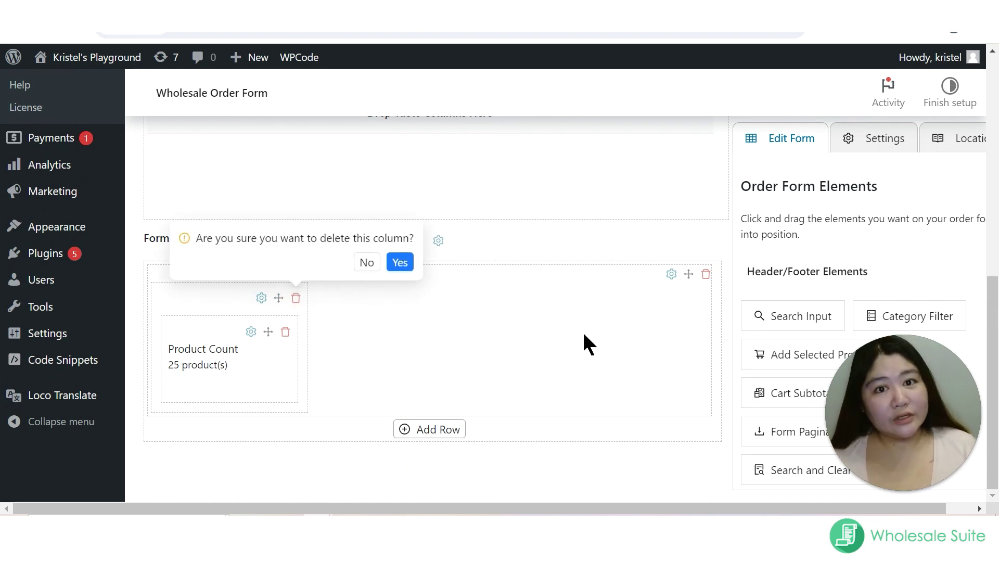
click(400, 263)
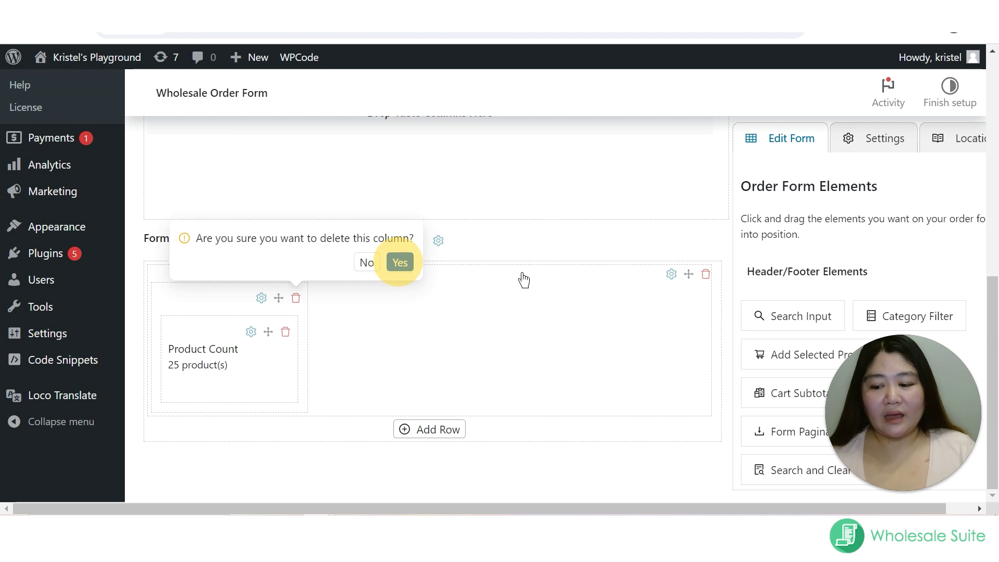
click(706, 282)
click(796, 250)
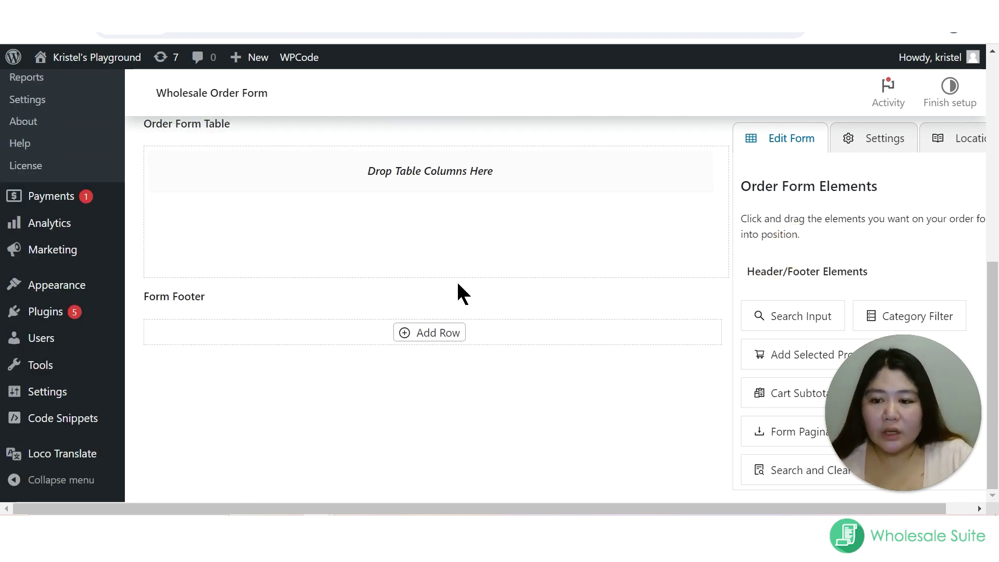
Step: Add a row with three empty columns to the form header
scroll(291, 207, up, 2)
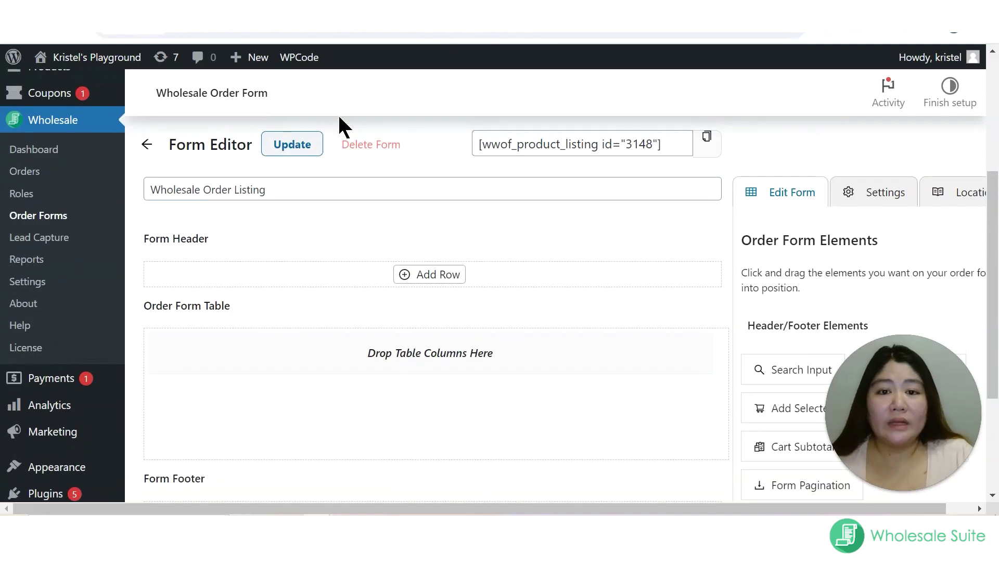
scroll(581, 219, down, 2)
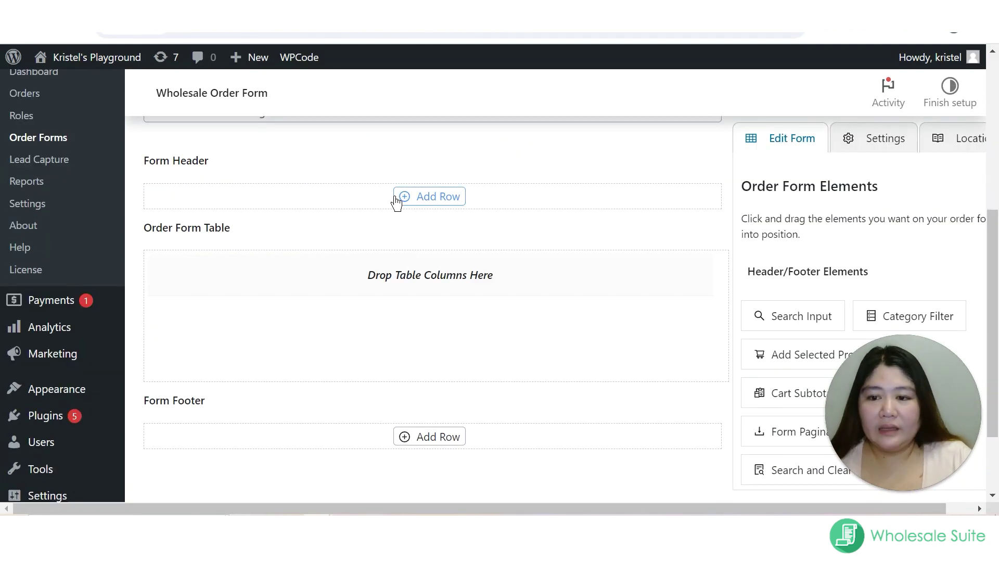
click(405, 201)
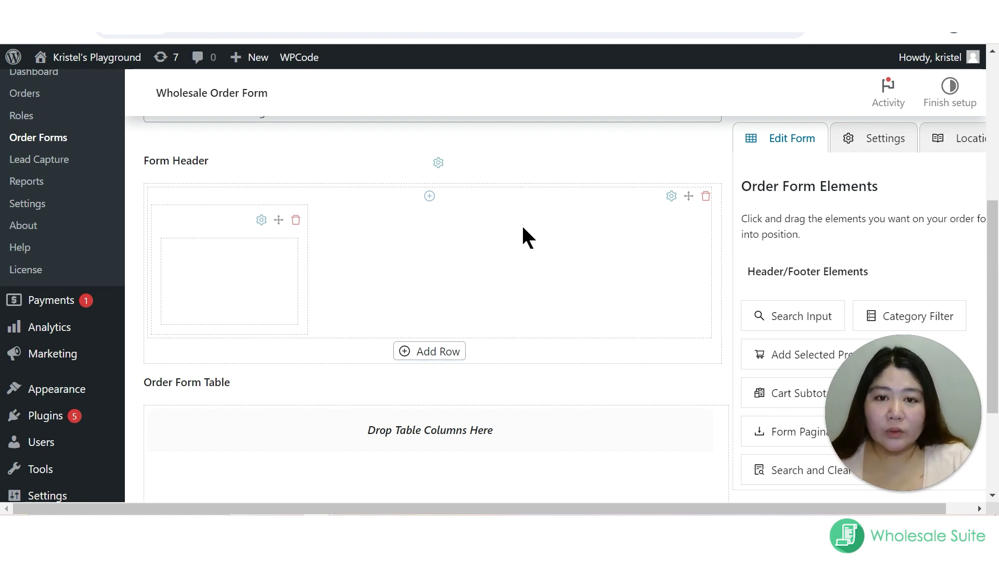
scroll(500, 235, down, 1)
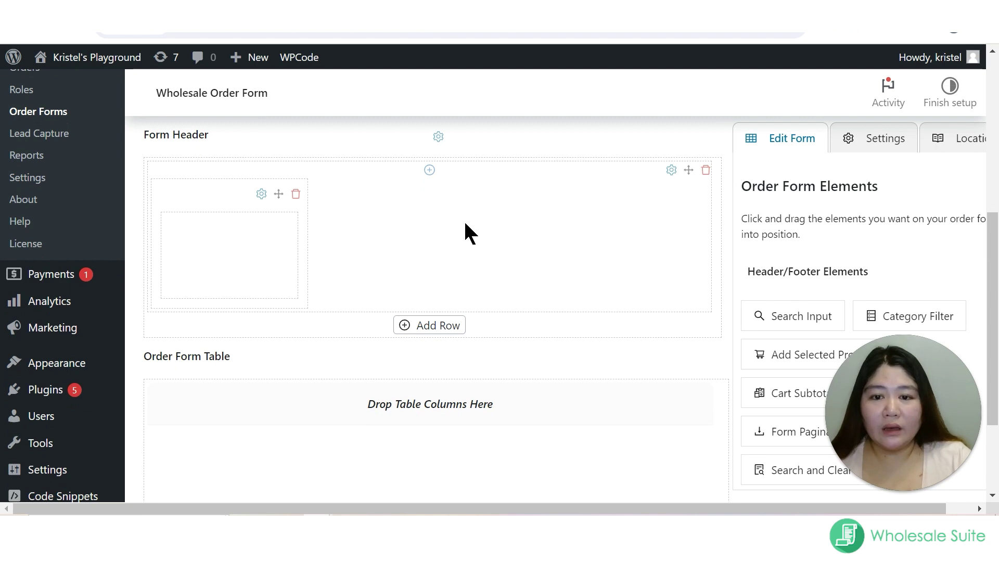
click(430, 171)
click(430, 171)
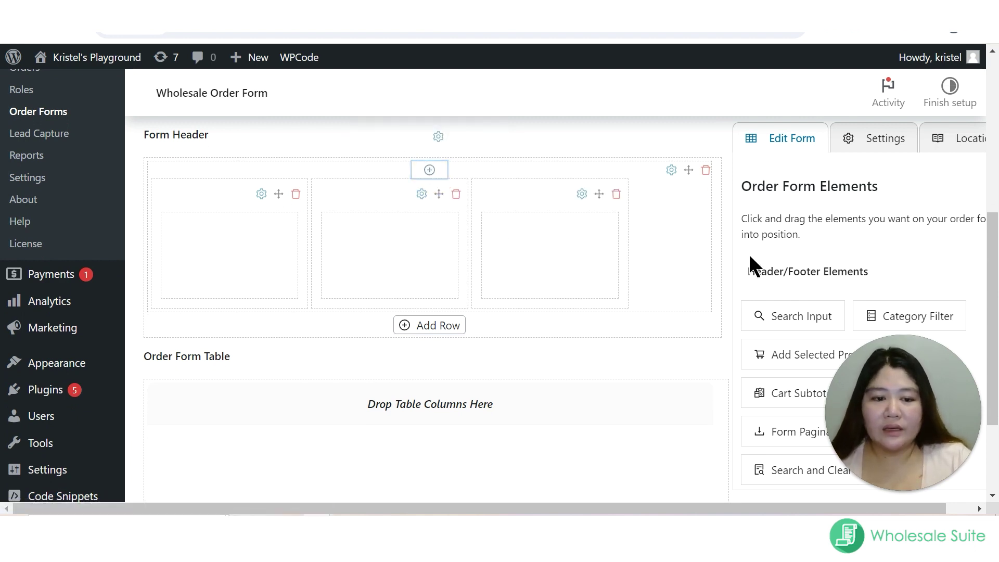
Step: Look over the header and footer elements and place Search Input in the first form header column
scroll(749, 252, down, 2)
scroll(834, 257, down, 1)
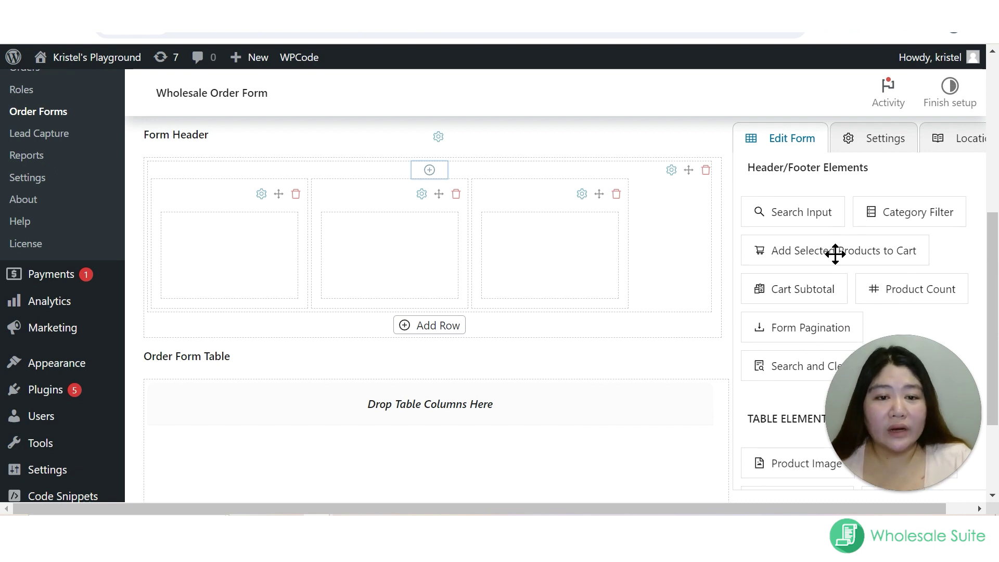
scroll(810, 218, down, 1)
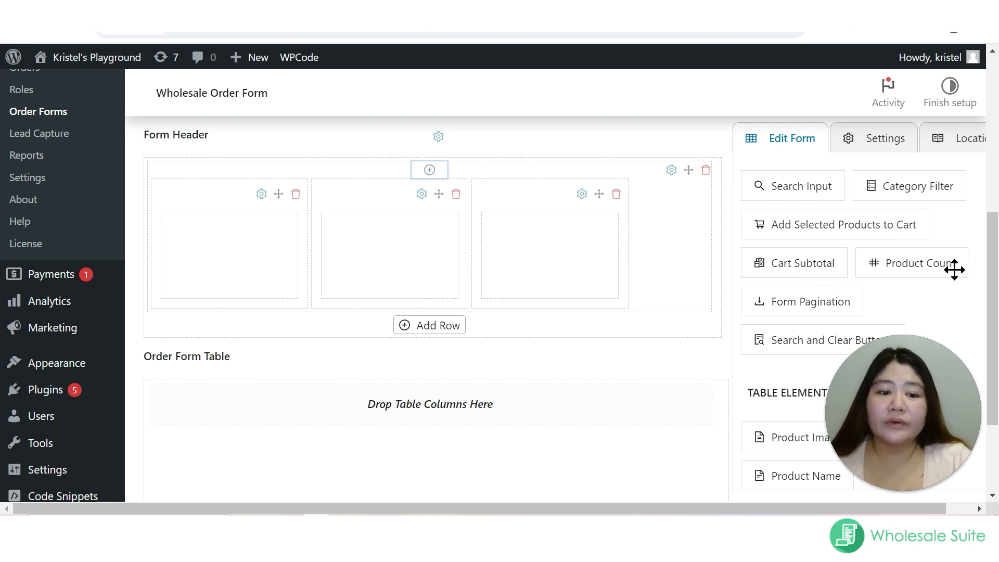
scroll(841, 298, down, 1)
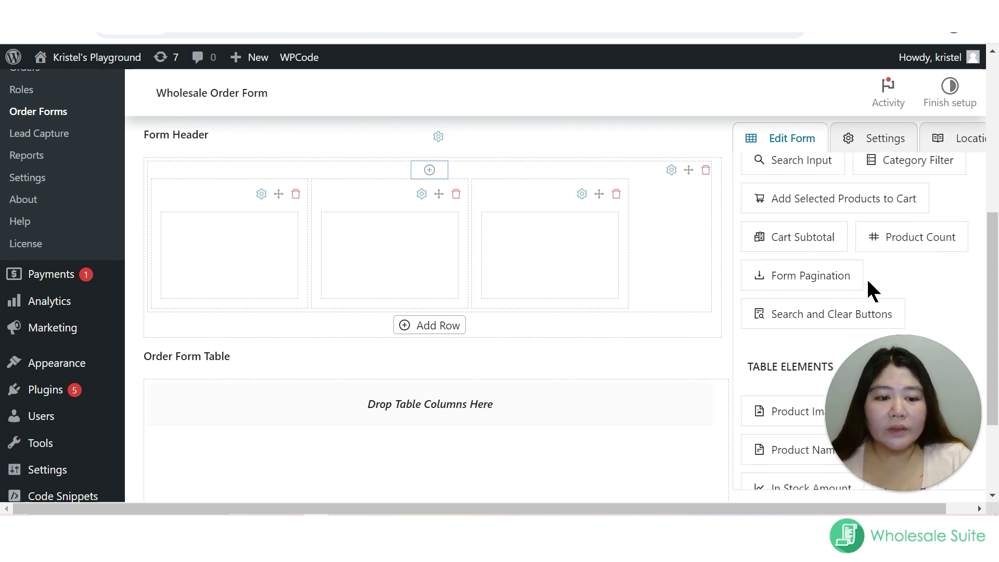
scroll(869, 286, down, 1)
scroll(868, 281, down, 1)
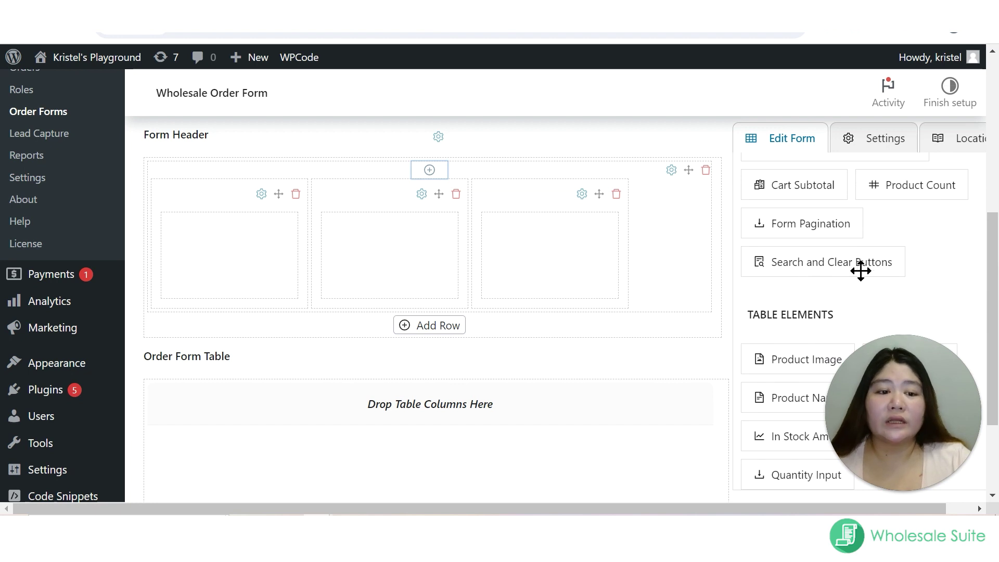
scroll(820, 257, up, 3)
drag(788, 210, 270, 241)
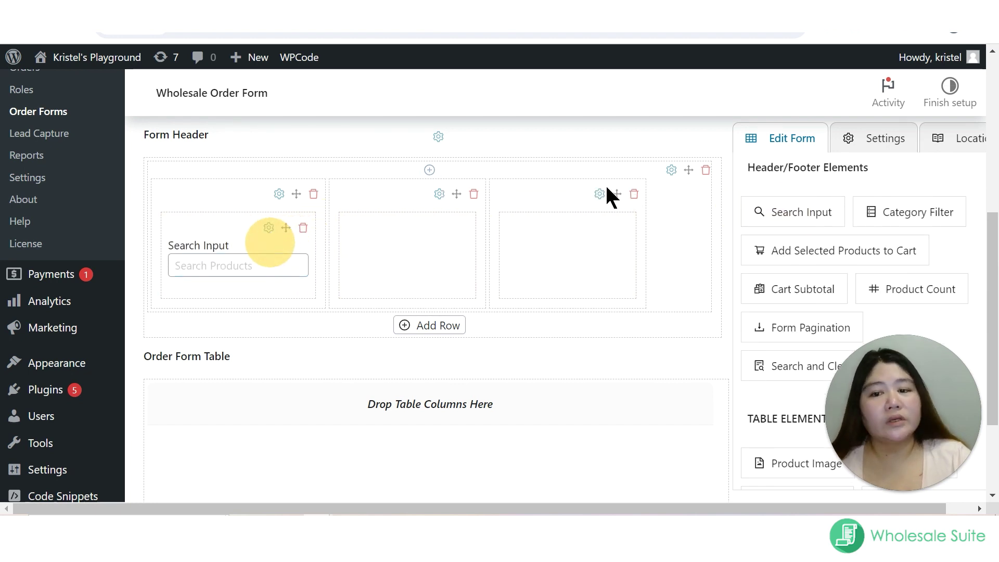
click(659, 165)
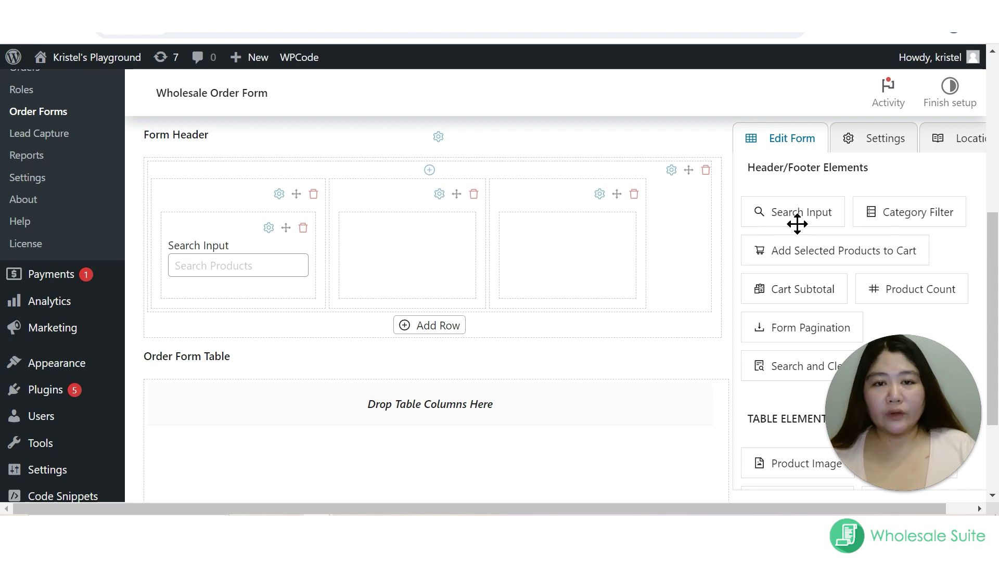
Step: Place Category Filter in the second form header column and Search and Clear Buttons in the third
drag(872, 215, 391, 244)
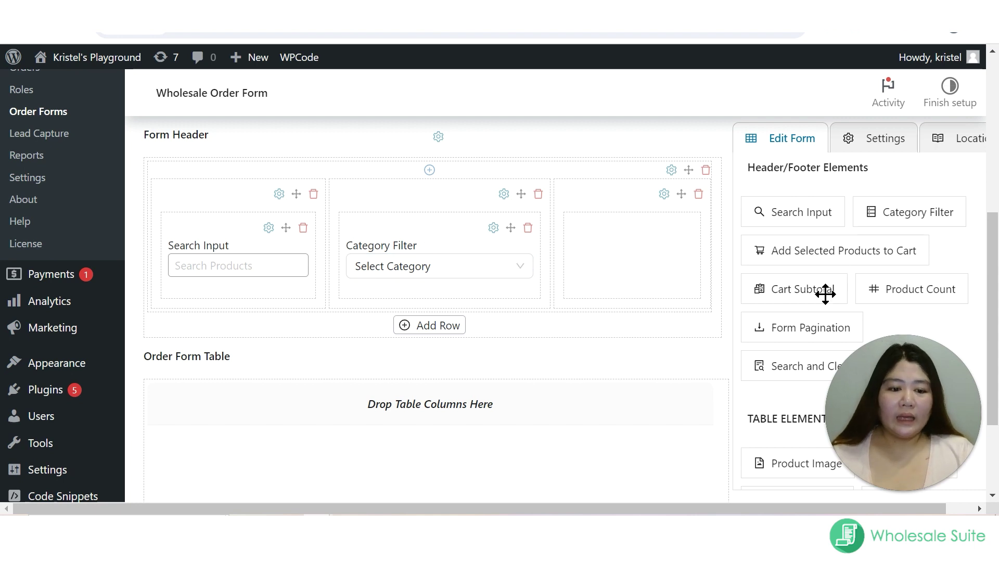
scroll(826, 290, down, 1)
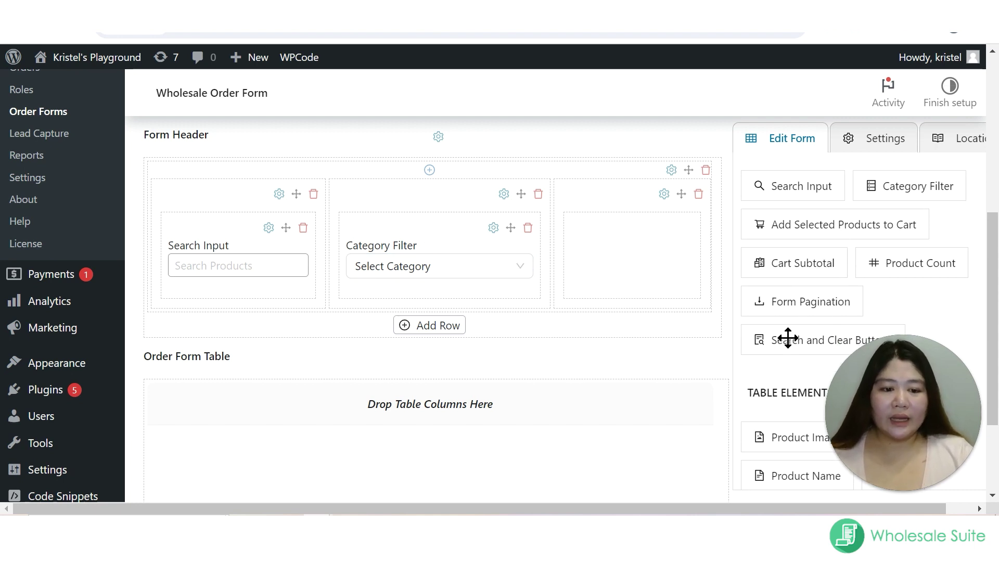
drag(786, 336, 633, 261)
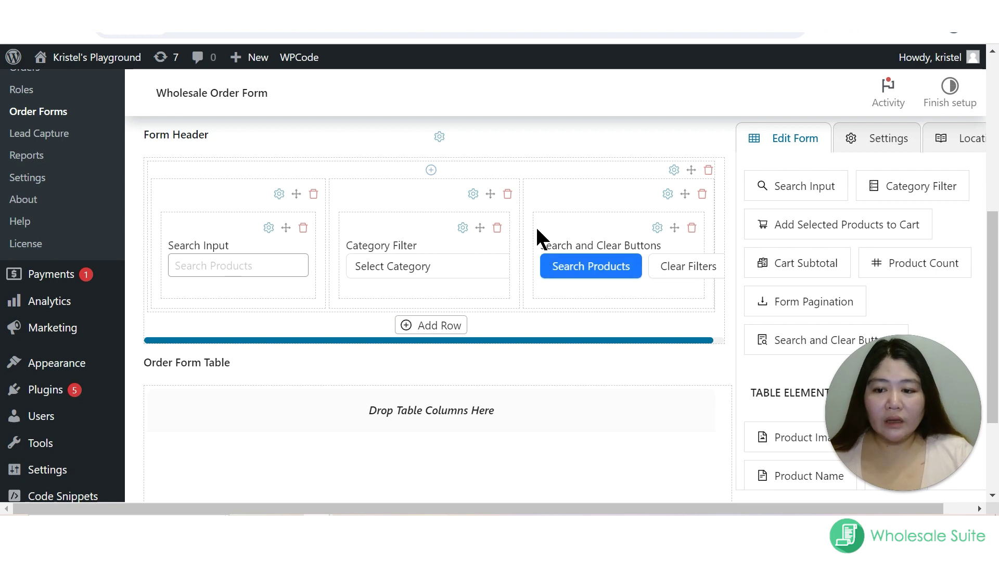
click(205, 265)
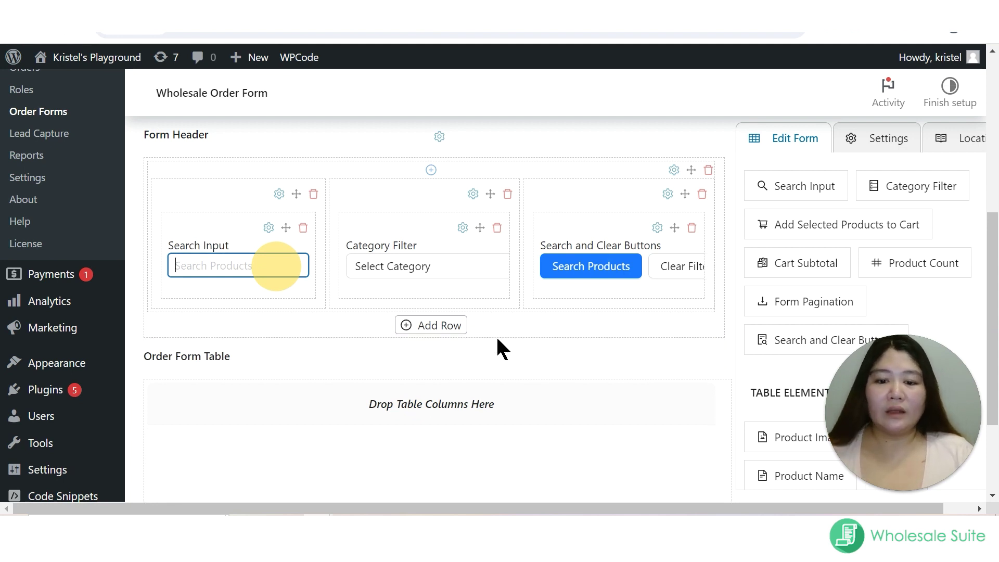
Step: Add a row with two empty columns to the form footer
scroll(495, 341, down, 2)
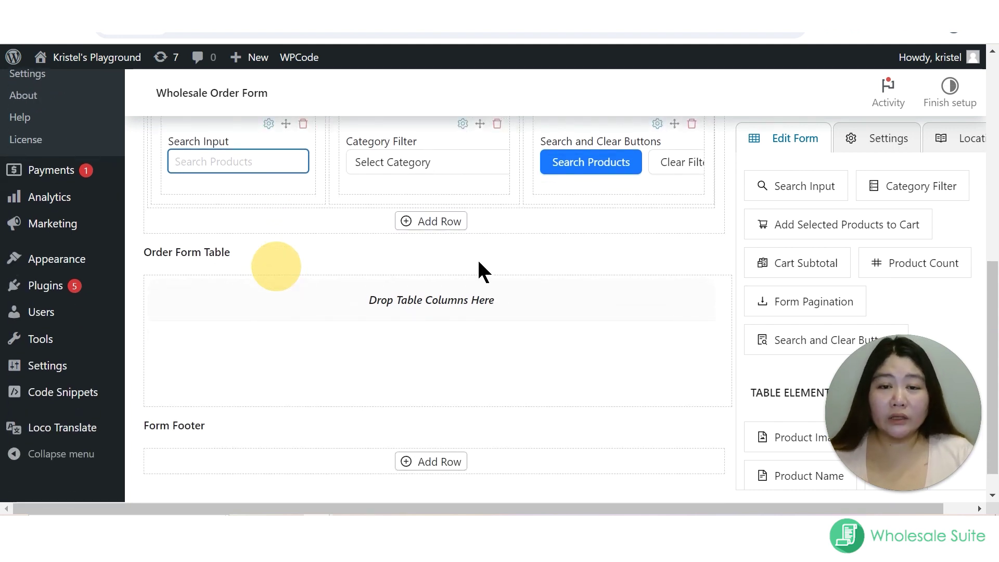
scroll(571, 200, up, 1)
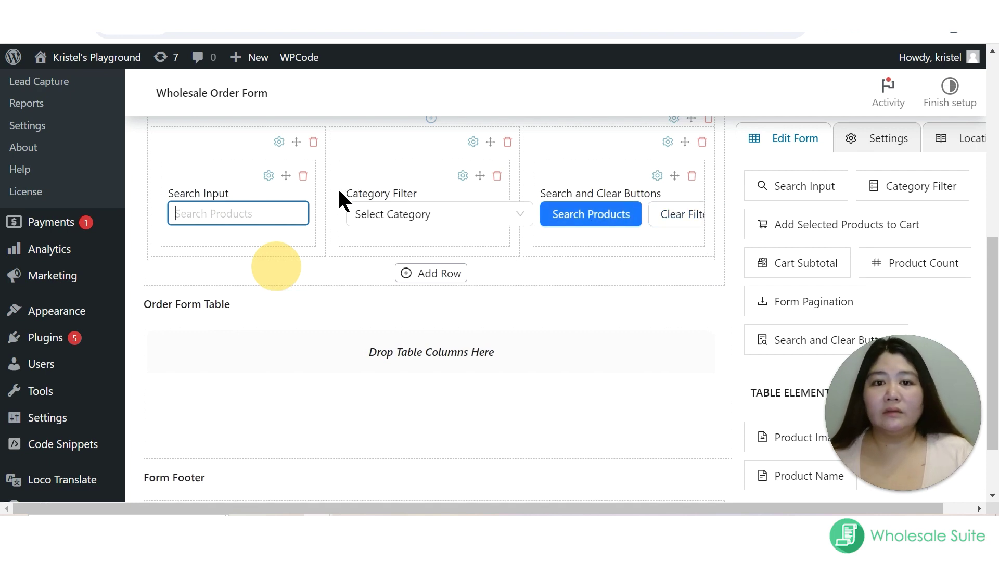
scroll(420, 236, down, 2)
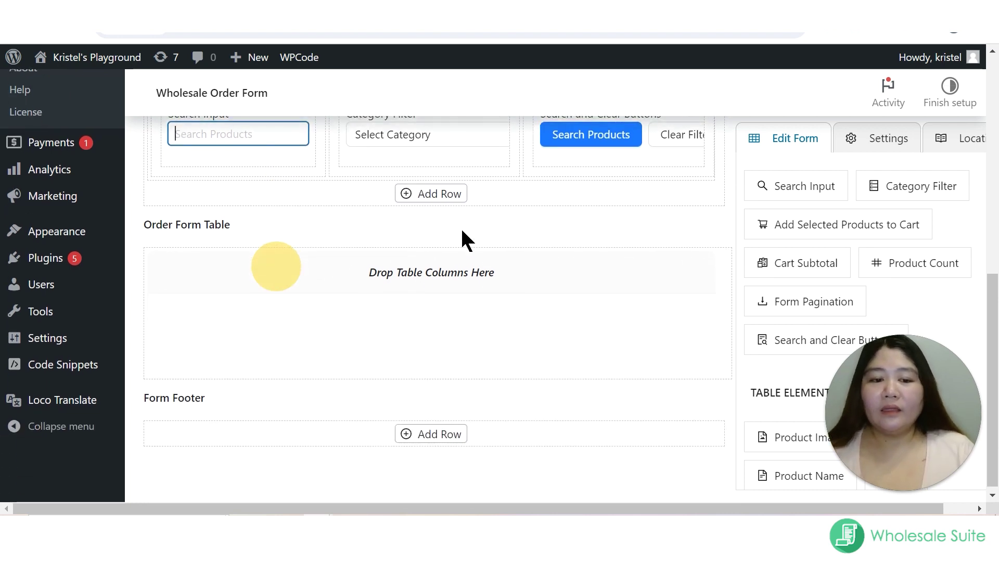
click(407, 439)
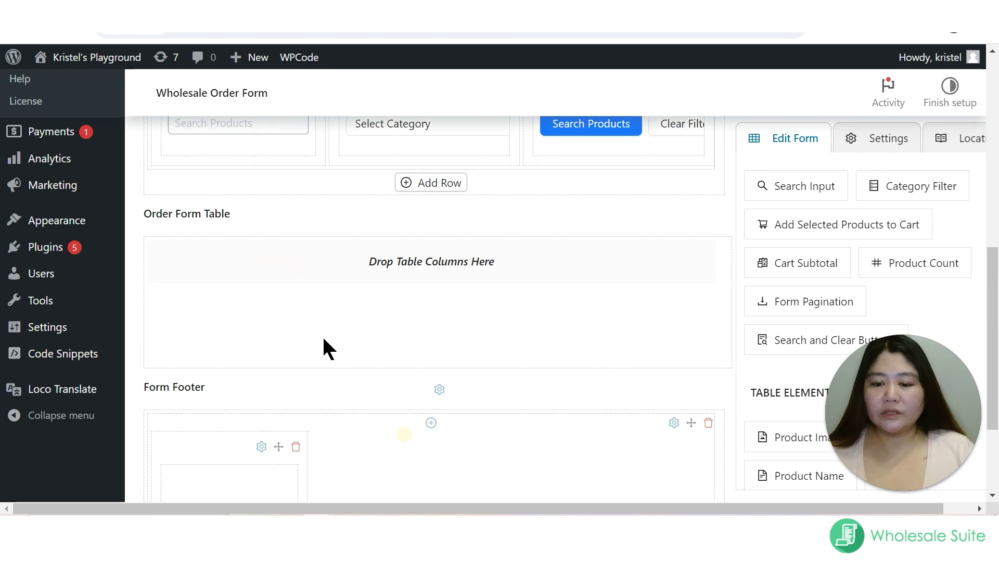
scroll(328, 348, down, 2)
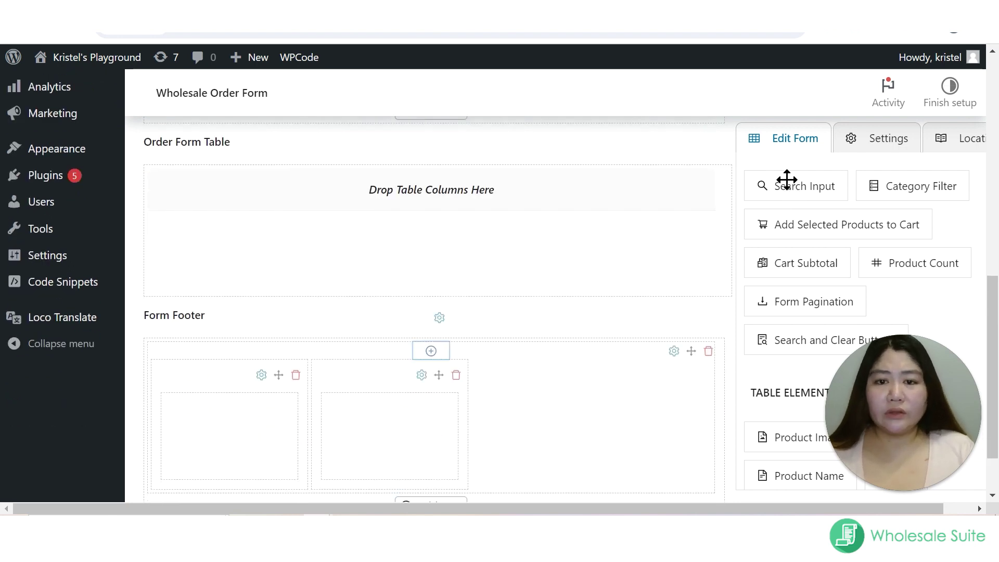
Step: Place the Form Pagination element in the first form footer column
scroll(609, 283, up, 3)
scroll(206, 190, down, 3)
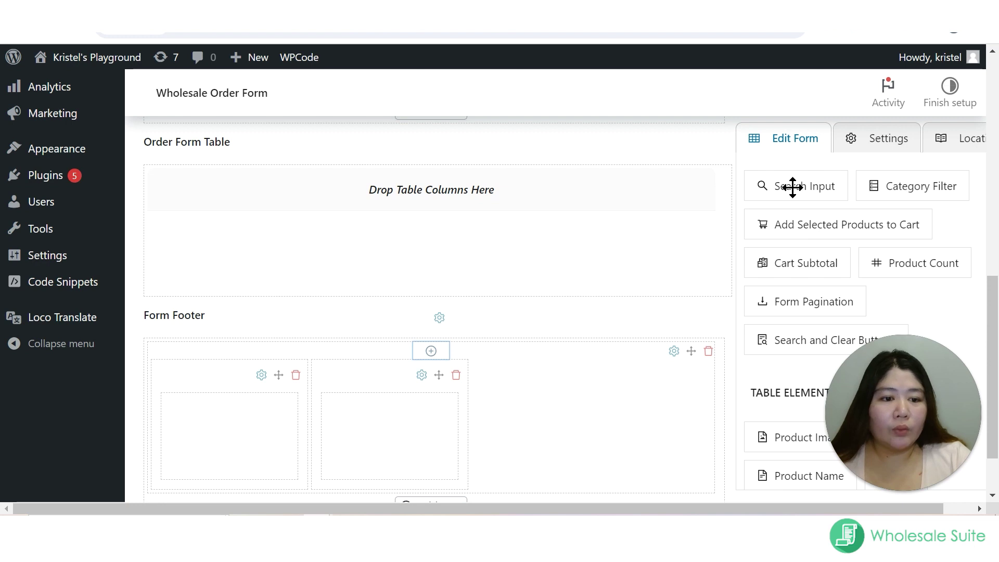
drag(799, 340, 544, 383)
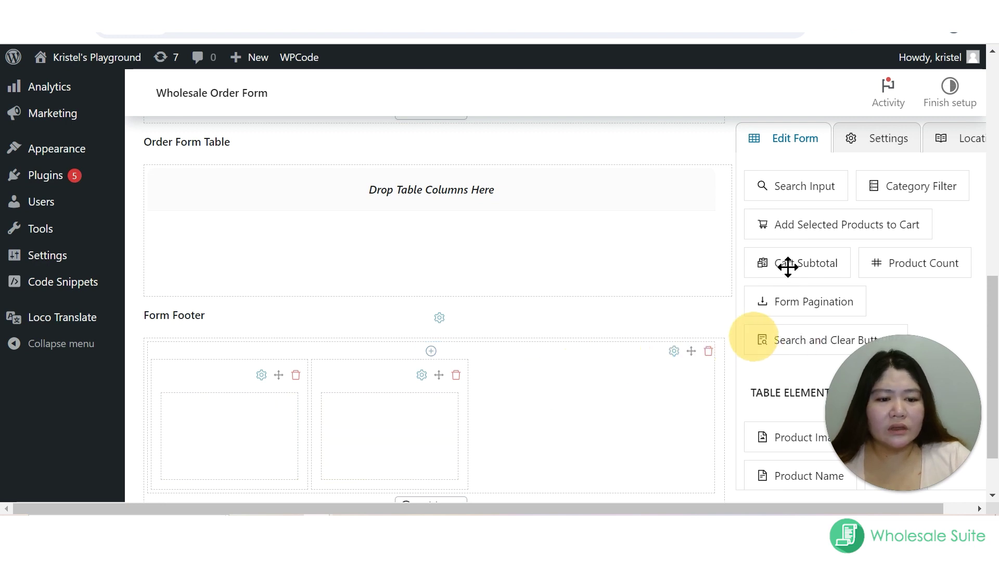
drag(799, 301, 260, 426)
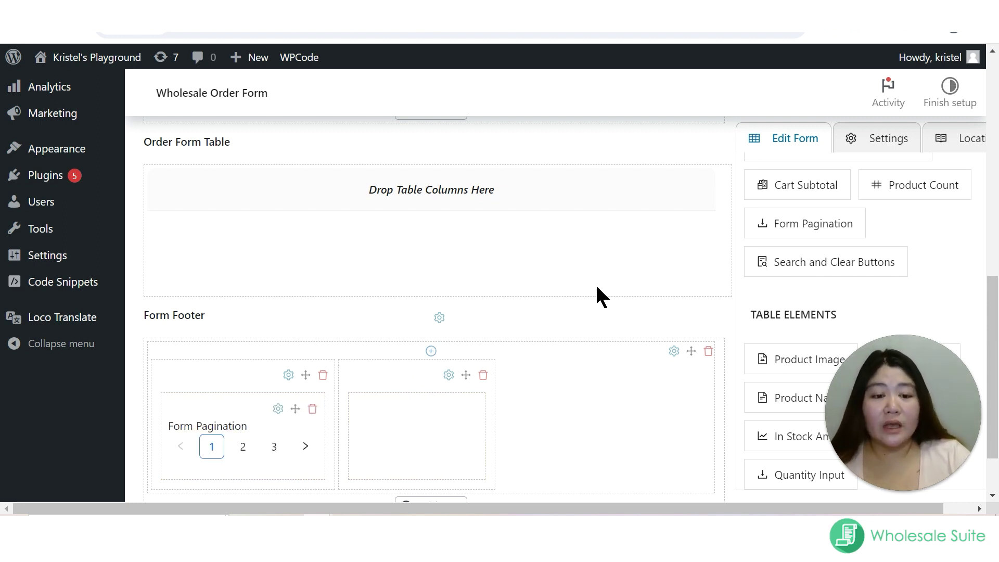
Step: Place the Product Count element in the second form footer column
scroll(606, 328, up, 2)
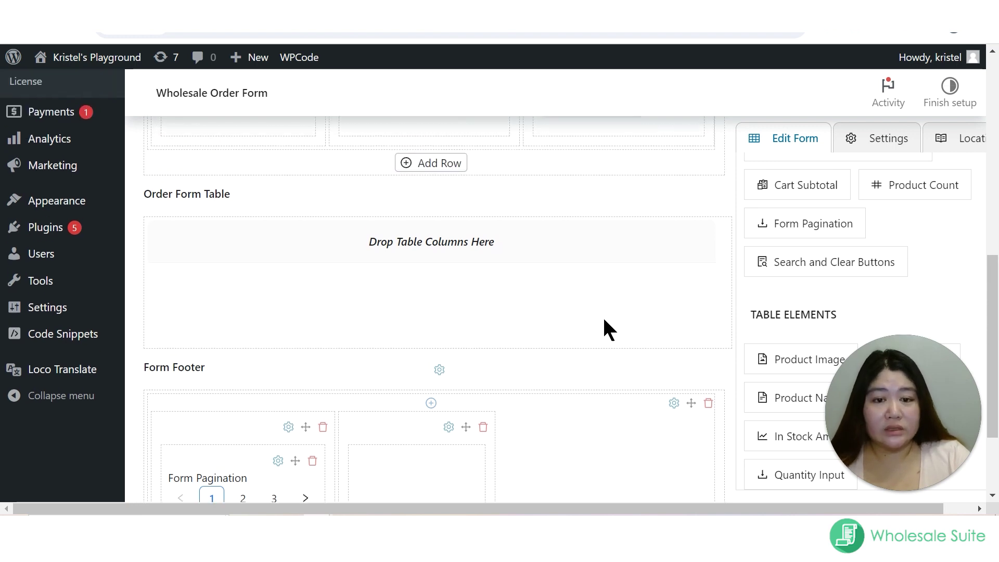
scroll(344, 391, down, 1)
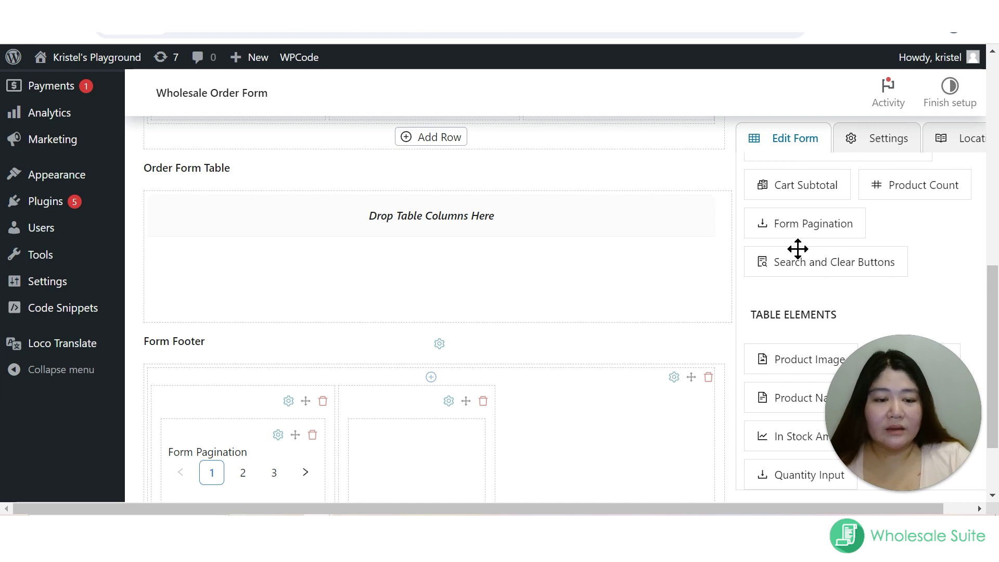
scroll(845, 234, up, 1)
scroll(845, 234, up, 2)
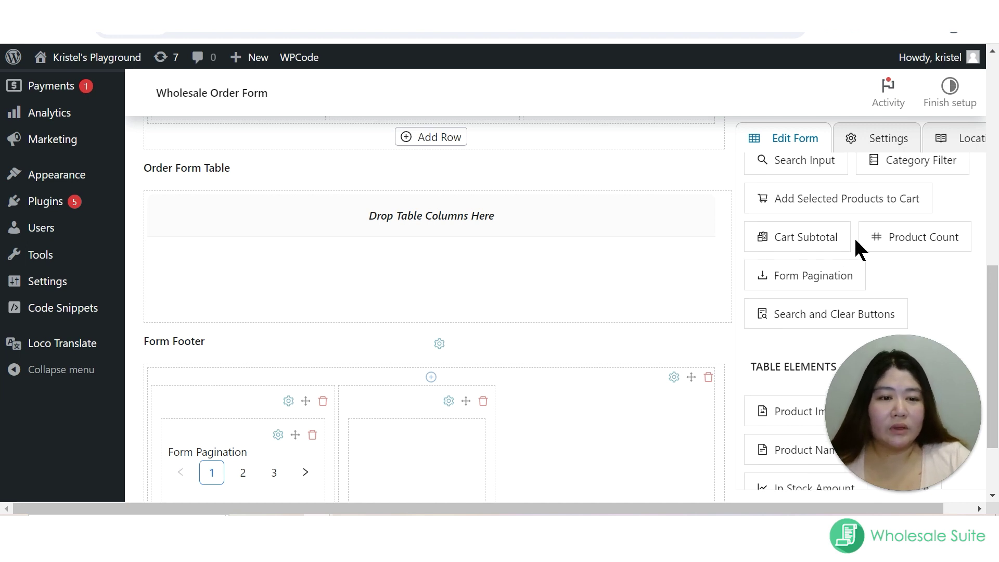
drag(943, 248, 436, 431)
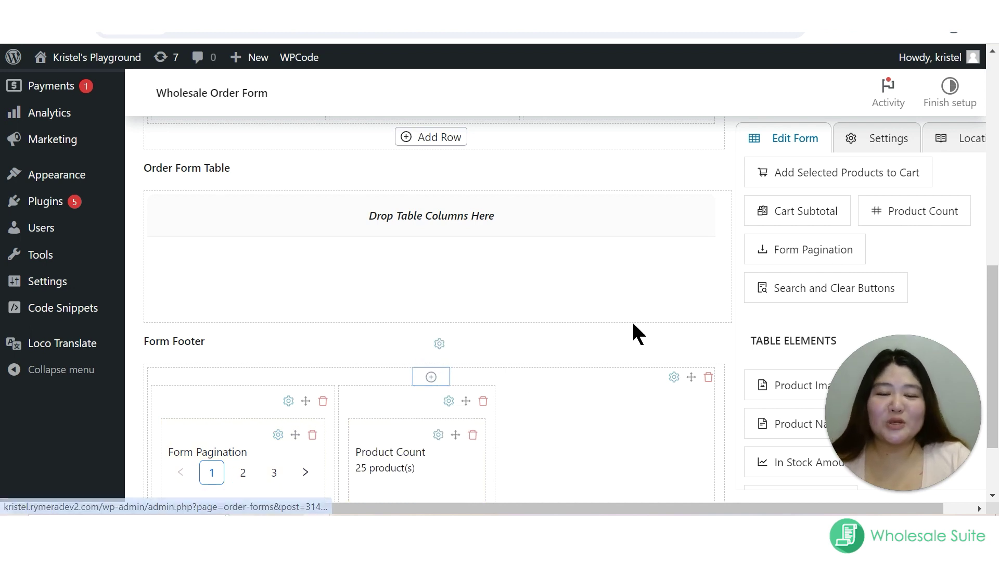
Step: Add a third column to the form footer row and place the Cart Subtotal element in it
click(436, 379)
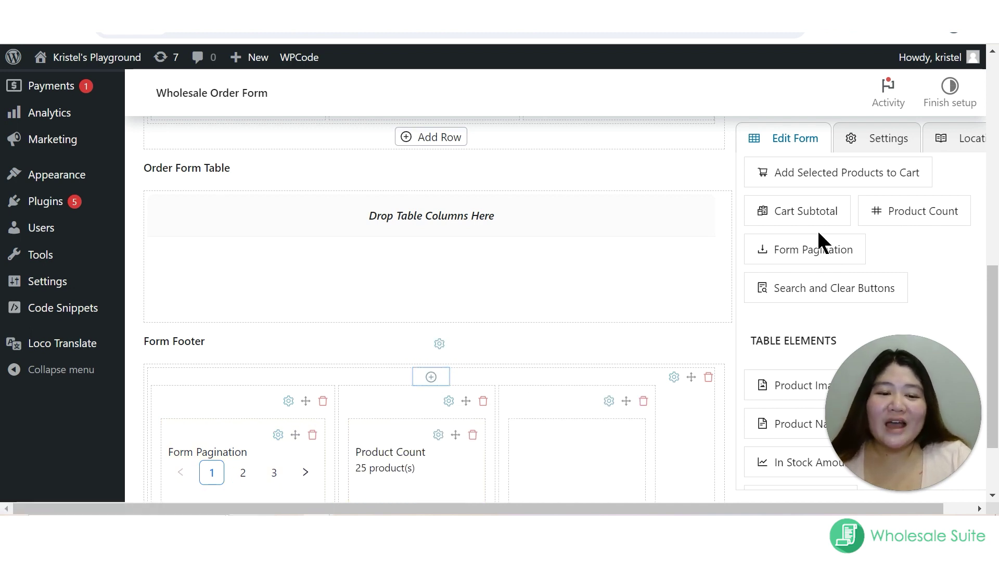
drag(816, 214, 613, 448)
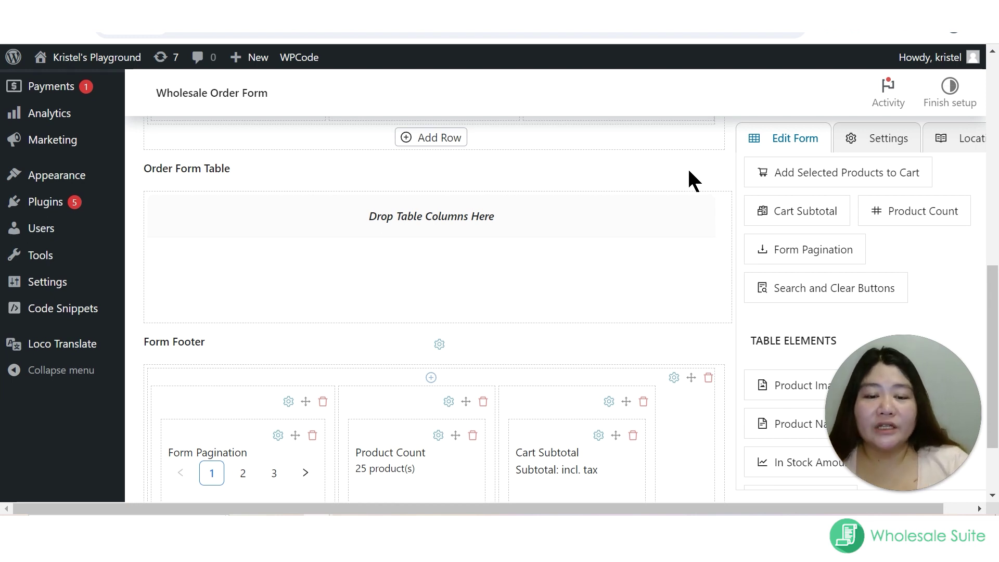
scroll(687, 169, up, 2)
scroll(682, 176, down, 4)
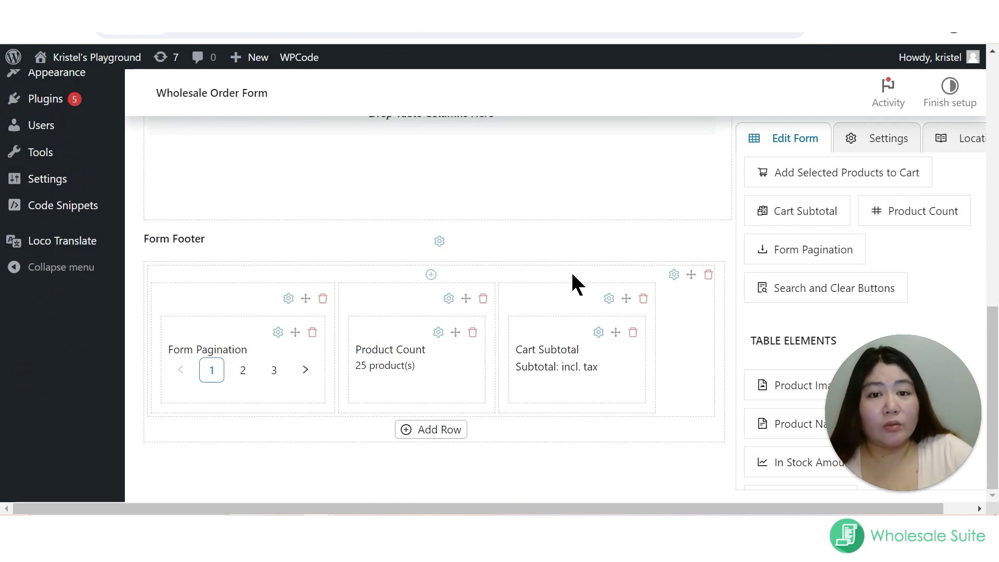
Step: Examine the table elements available for the Order Form Table, from Product Image through Product Category
scroll(471, 296, up, 2)
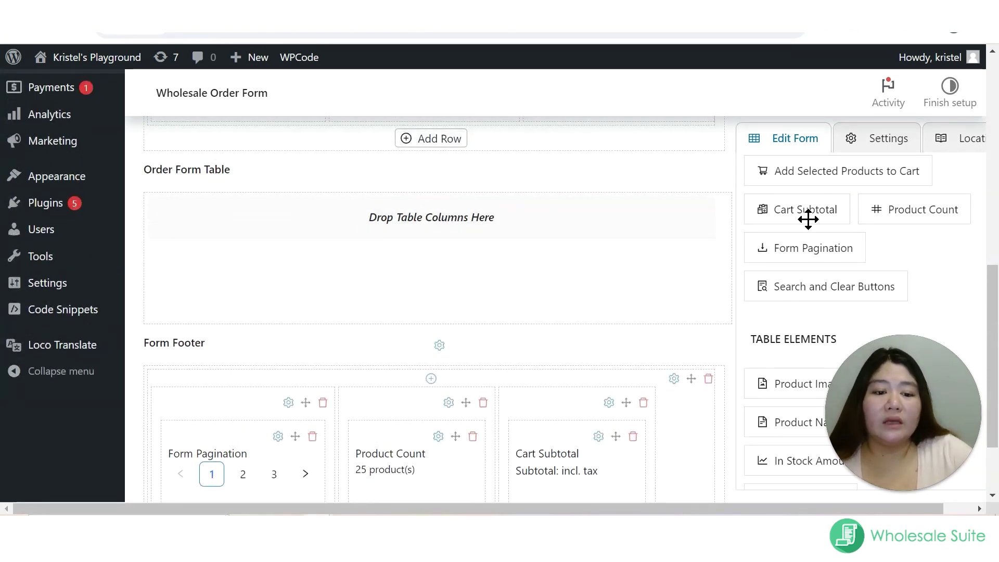
scroll(820, 211, down, 4)
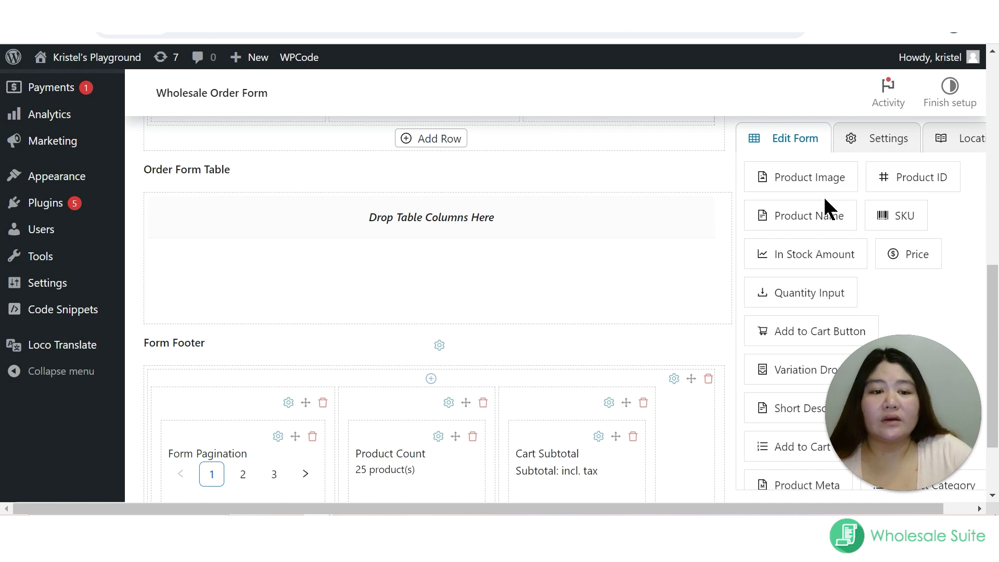
scroll(900, 189, down, 1)
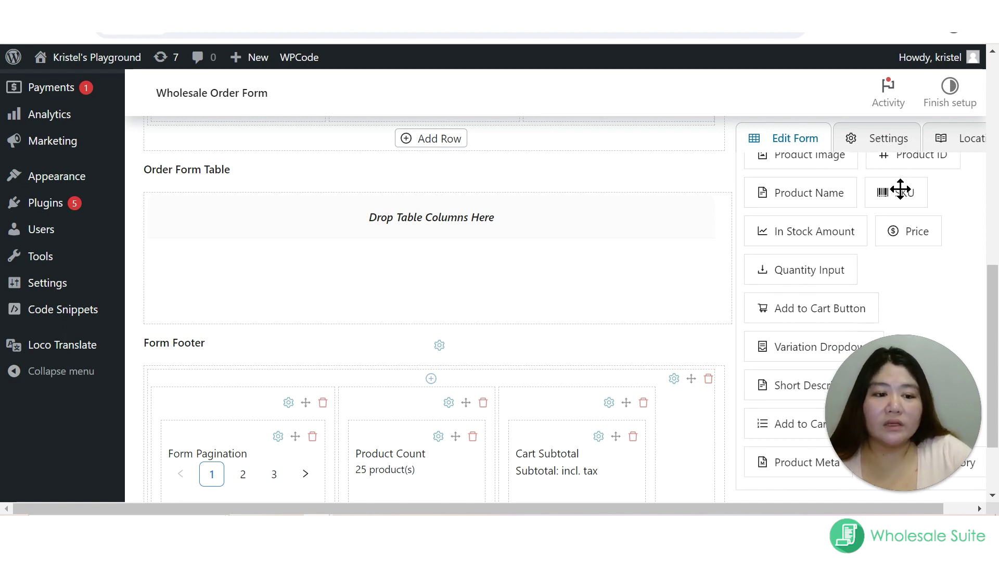
scroll(900, 189, up, 1)
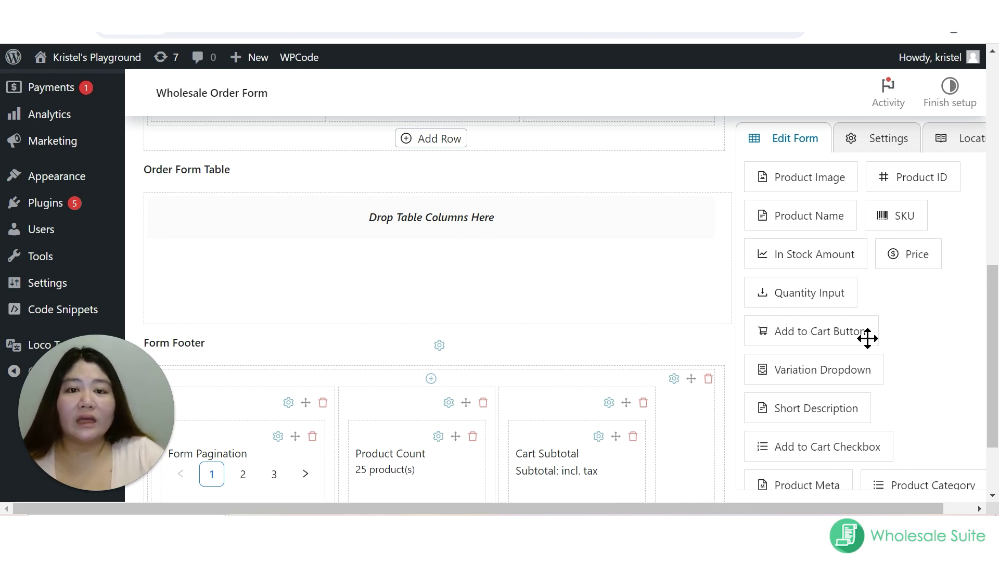
scroll(871, 331, down, 1)
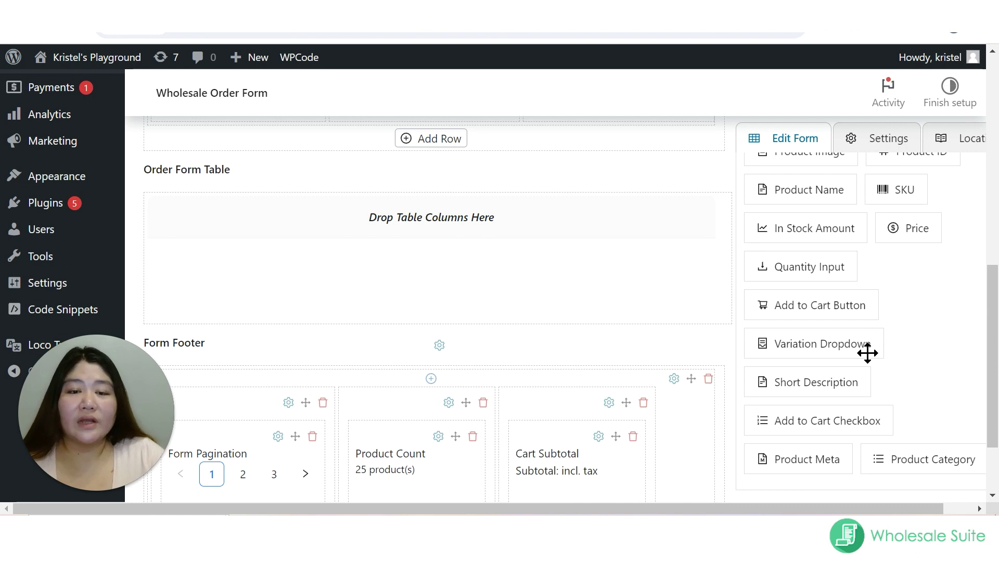
scroll(864, 353, down, 1)
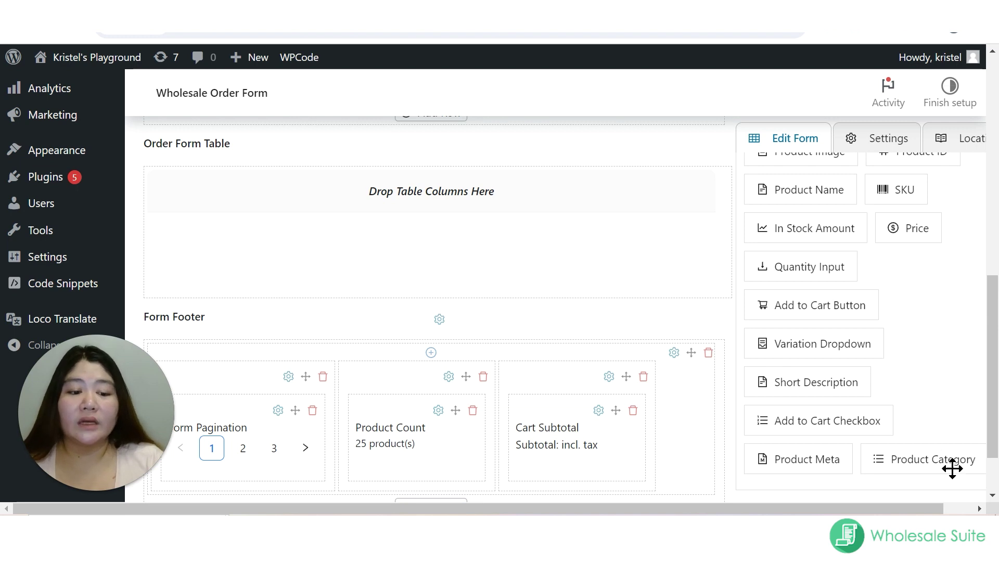
scroll(909, 271, down, 1)
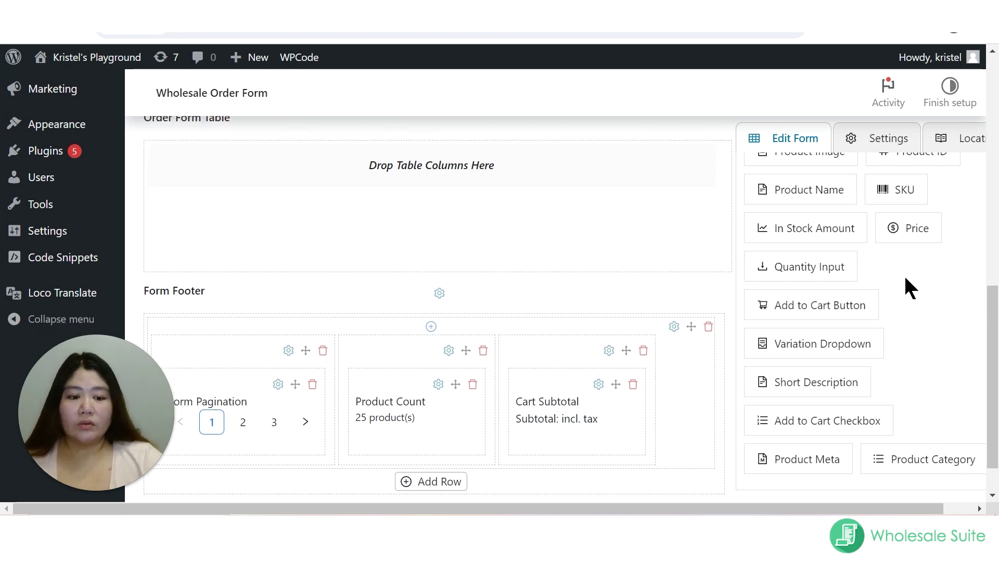
scroll(547, 280, up, 2)
scroll(549, 283, up, 1)
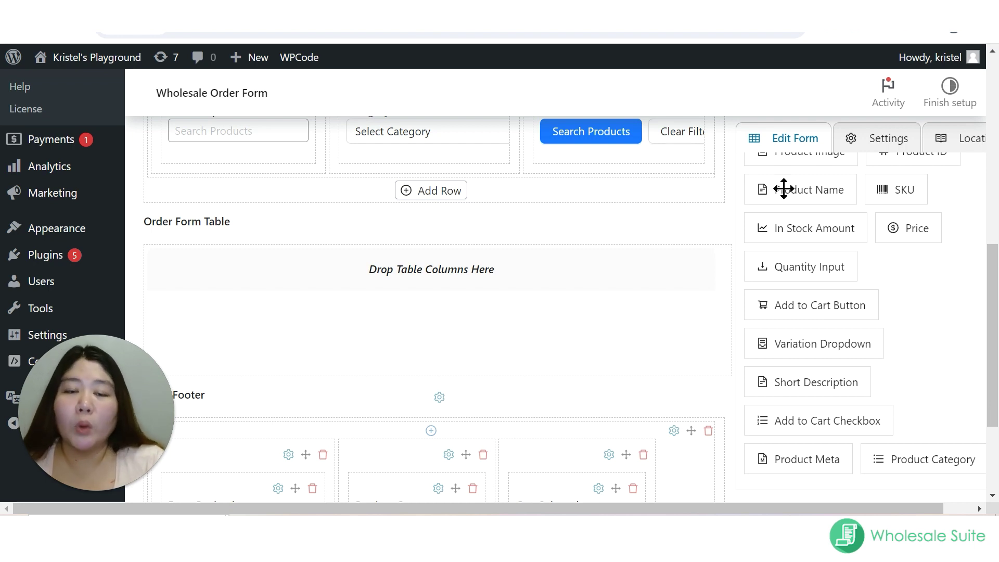
Step: Place the Product Image, Product Name and SKU elements as the first three columns of the Order Form Table
scroll(807, 221, up, 3)
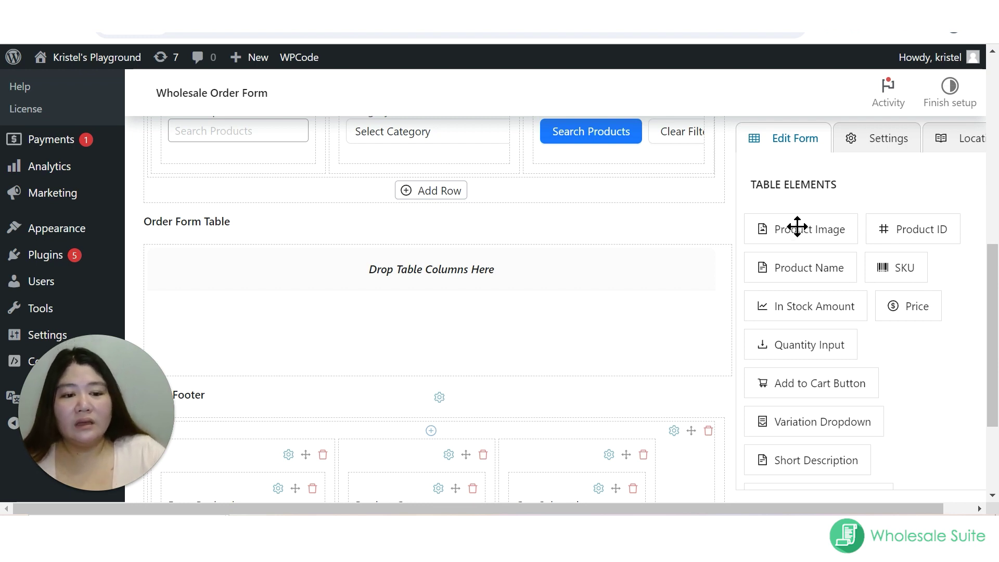
drag(799, 231, 239, 268)
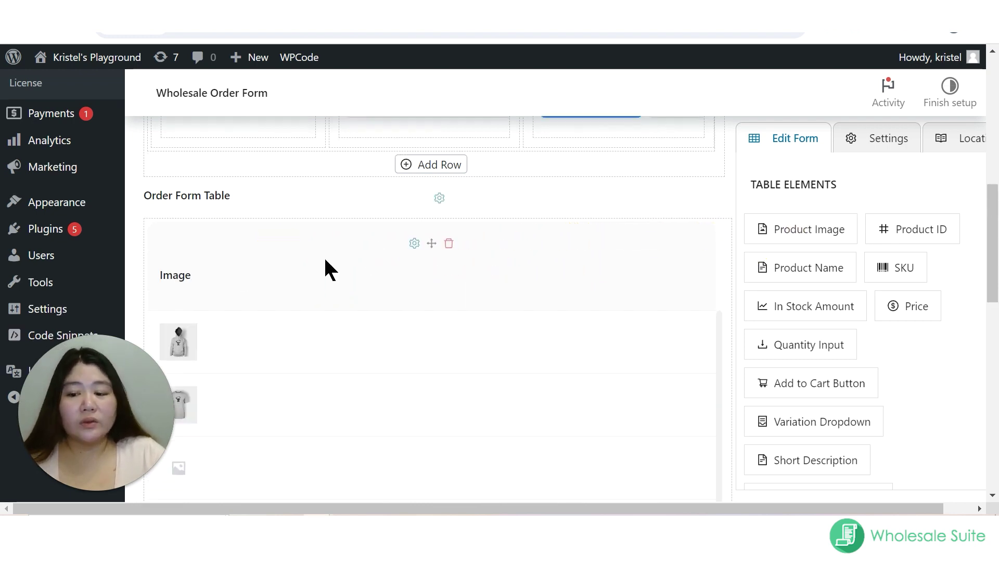
drag(839, 274, 504, 274)
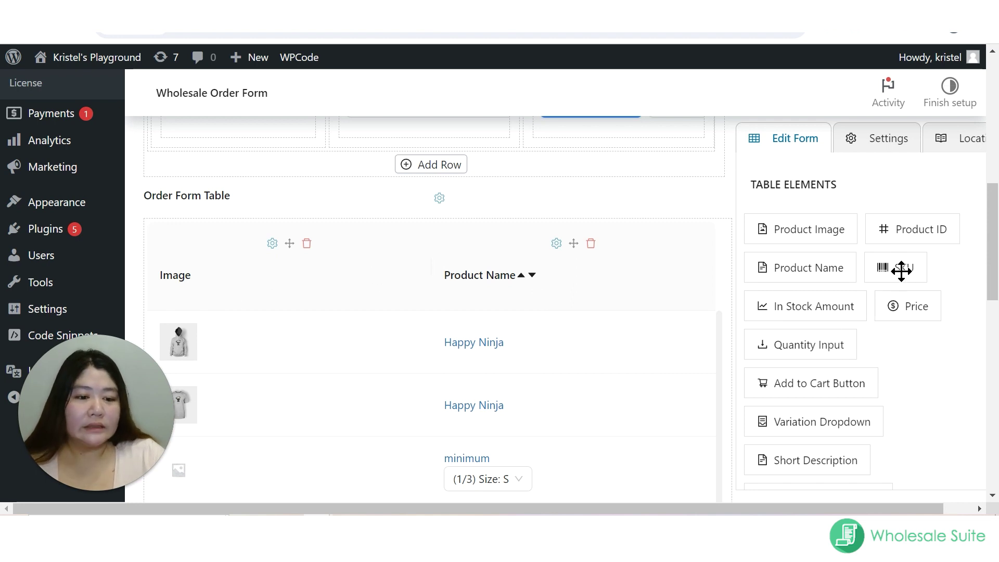
drag(901, 270, 689, 276)
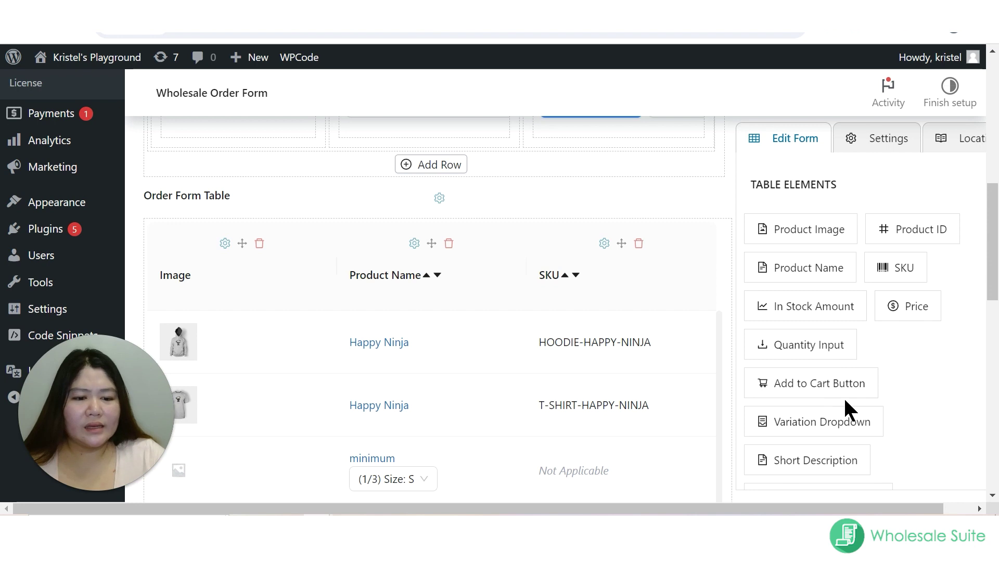
Step: Add the Price, Quantity Input and Add to Cart Button elements as columns after SKU in the Order Form Table
drag(896, 306, 716, 283)
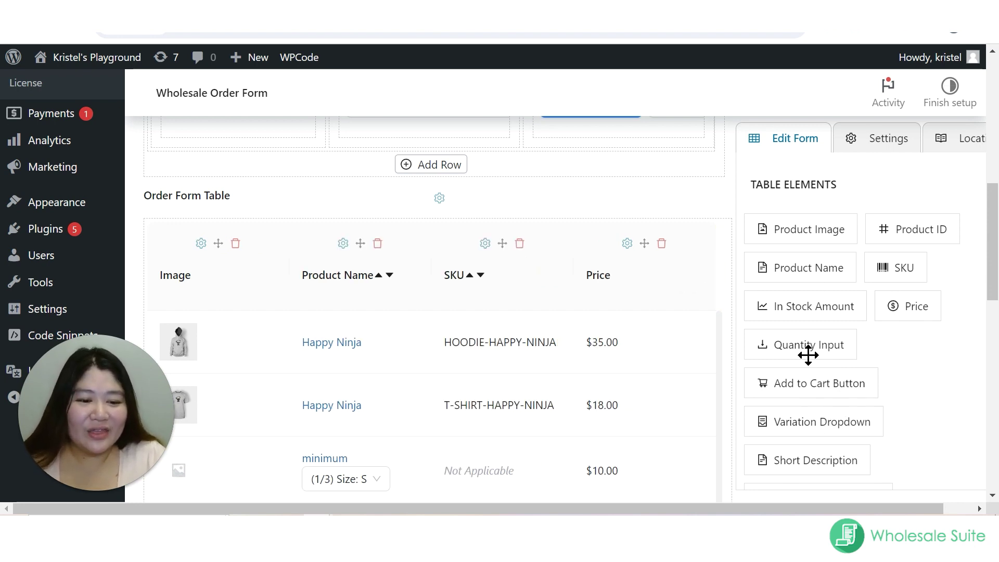
drag(801, 346, 683, 295)
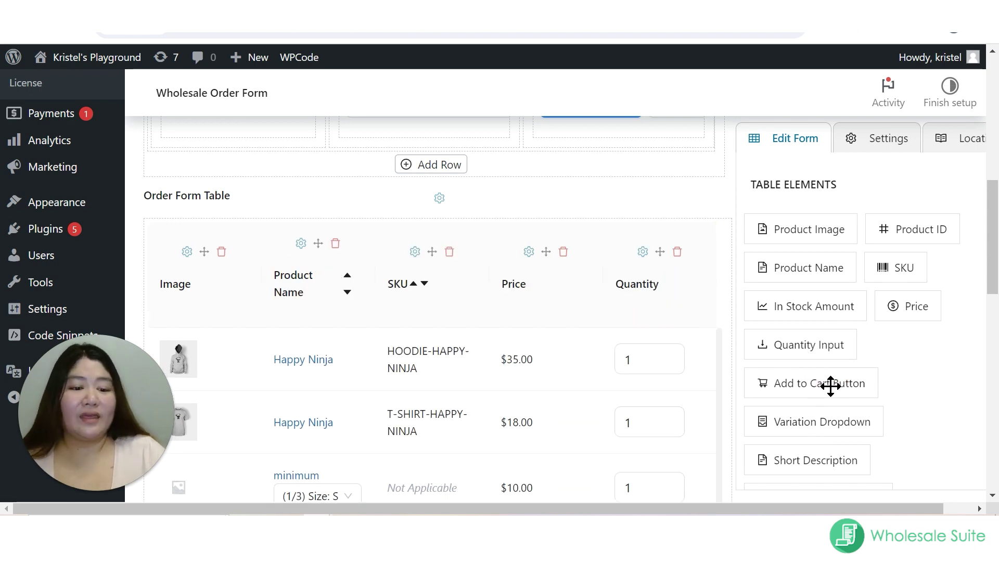
drag(830, 385, 630, 344)
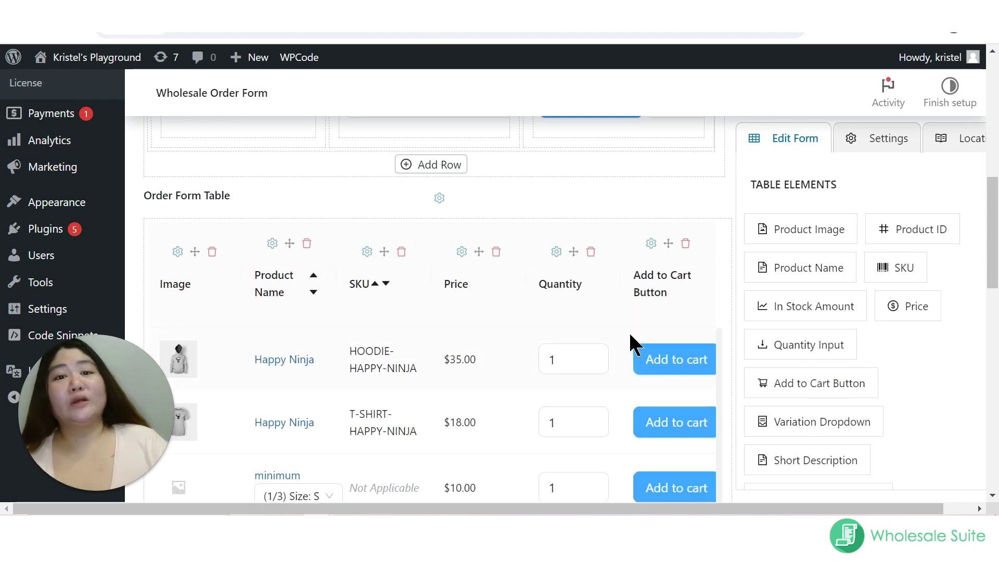
Step: Add the Add to Cart Checkbox element as the last table column and tick the first two products
scroll(650, 312, down, 1)
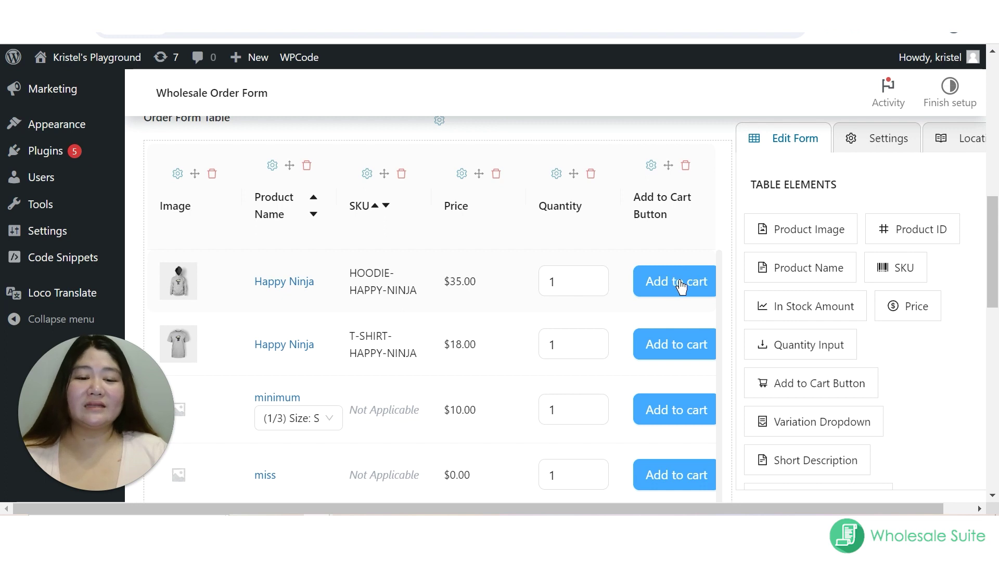
scroll(832, 338, down, 1)
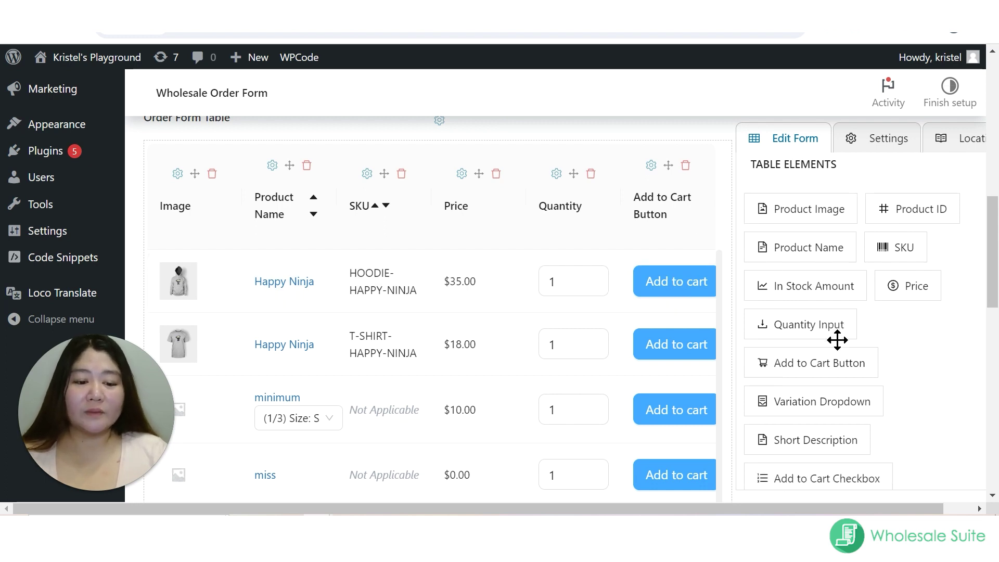
drag(817, 474, 677, 177)
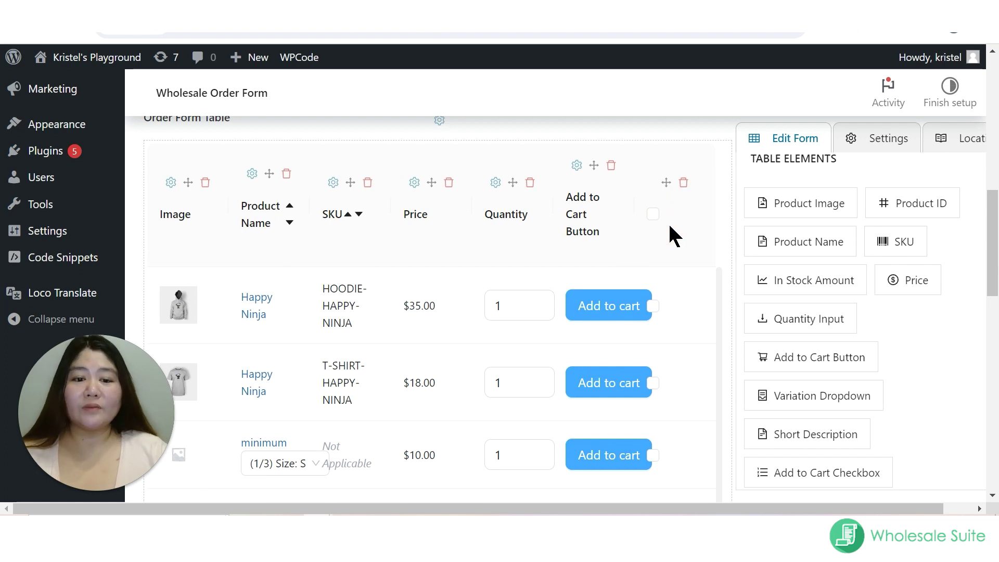
click(656, 310)
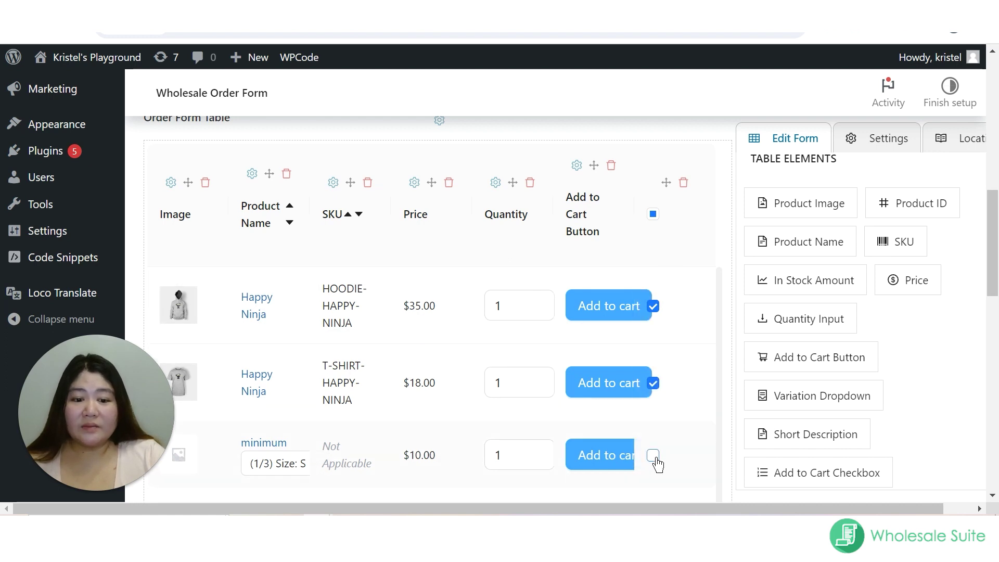
click(653, 383)
Step: Examine the header/footer elements for one that adds the ticked products to the cart
scroll(697, 361, down, 1)
scroll(697, 346, up, 3)
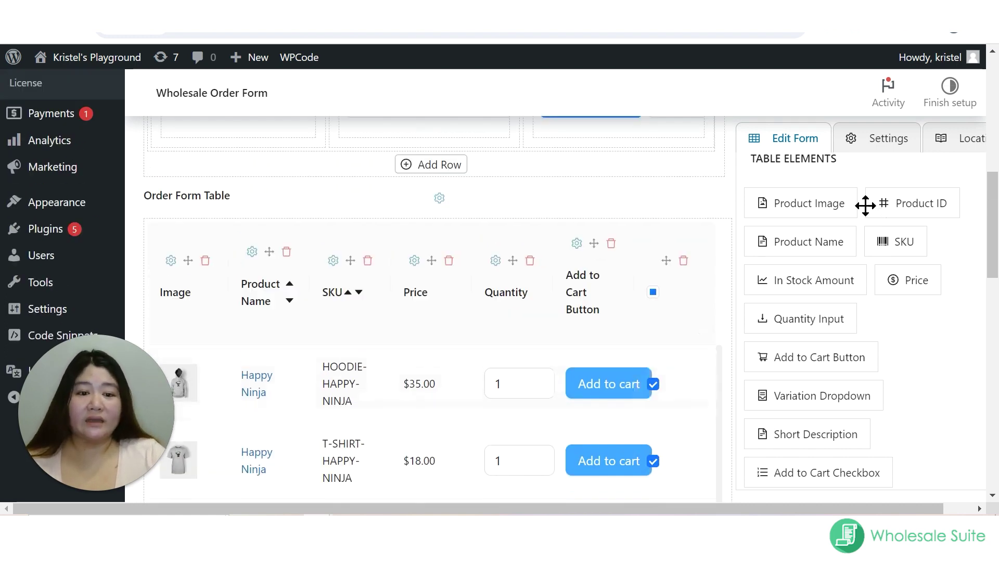
scroll(850, 239, up, 3)
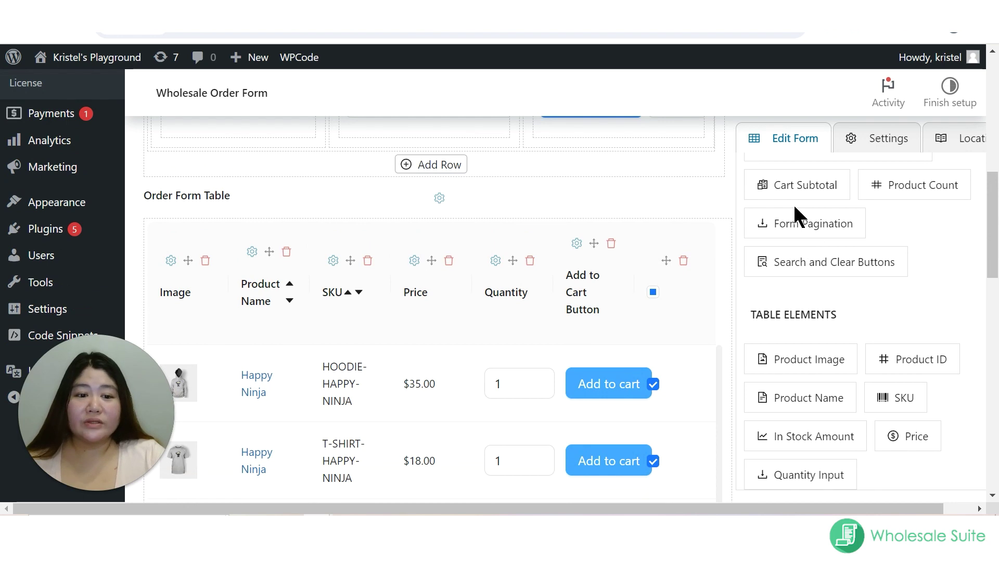
scroll(692, 306, down, 2)
scroll(885, 437, down, 3)
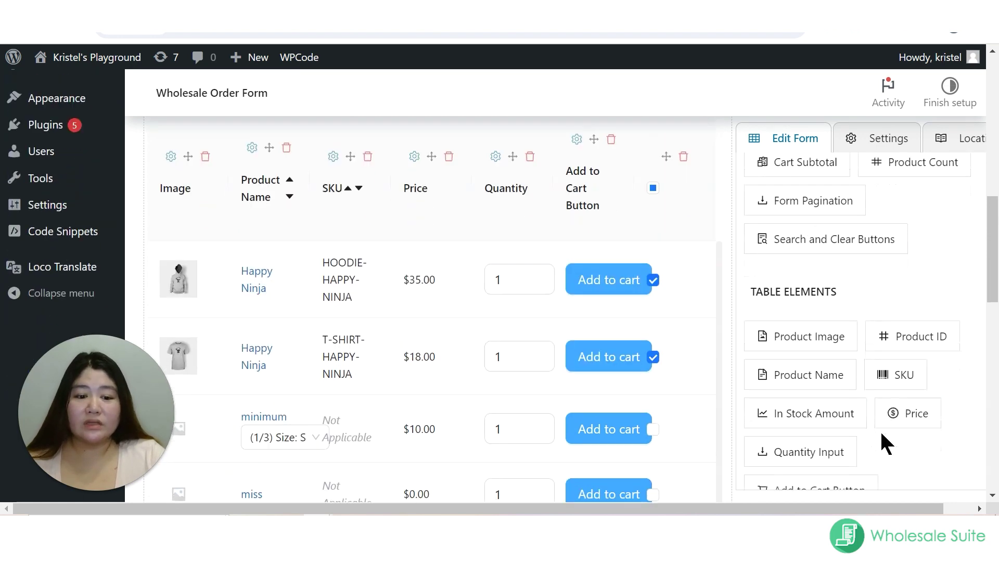
scroll(877, 319, up, 5)
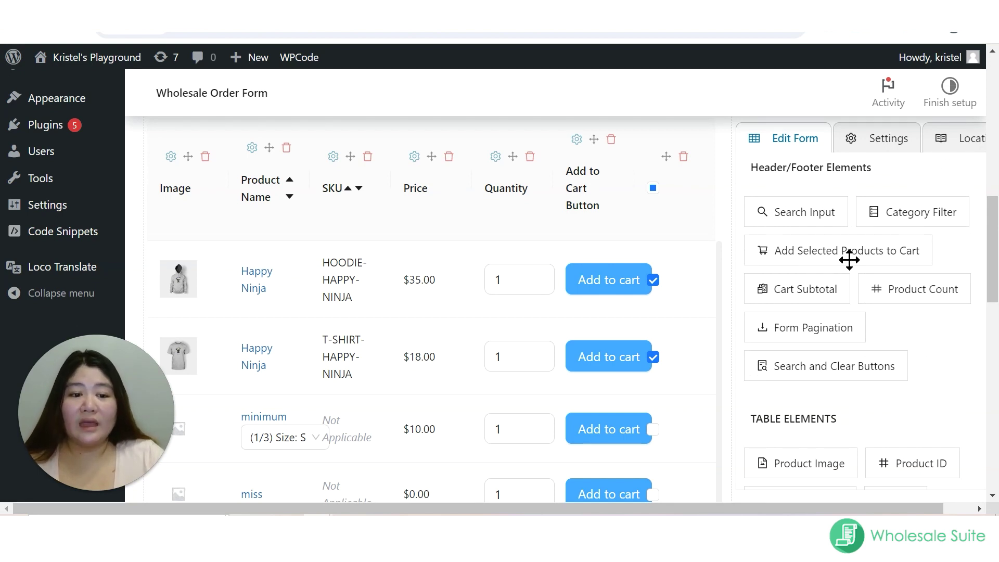
scroll(874, 256, up, 5)
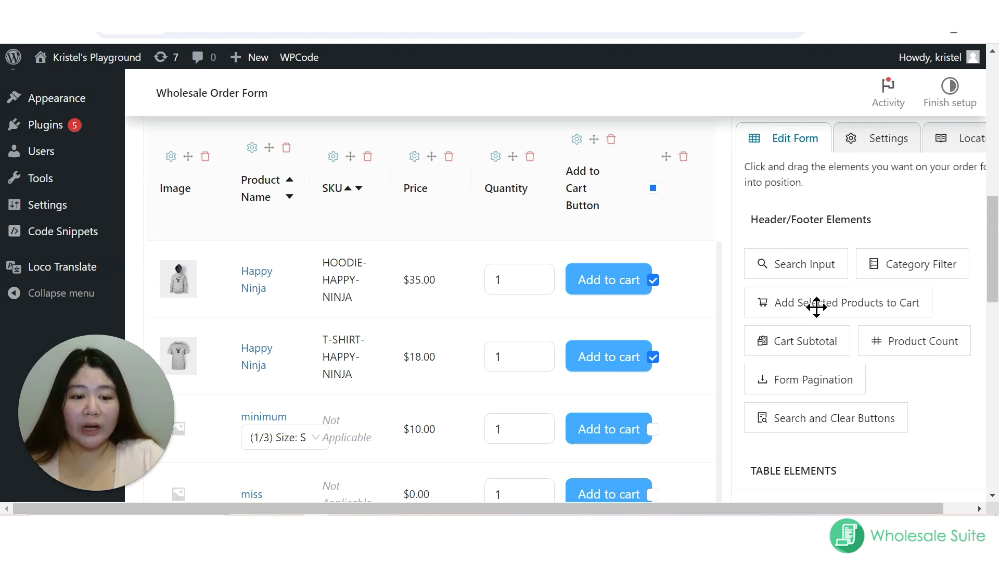
scroll(459, 192, up, 1)
scroll(460, 193, up, 3)
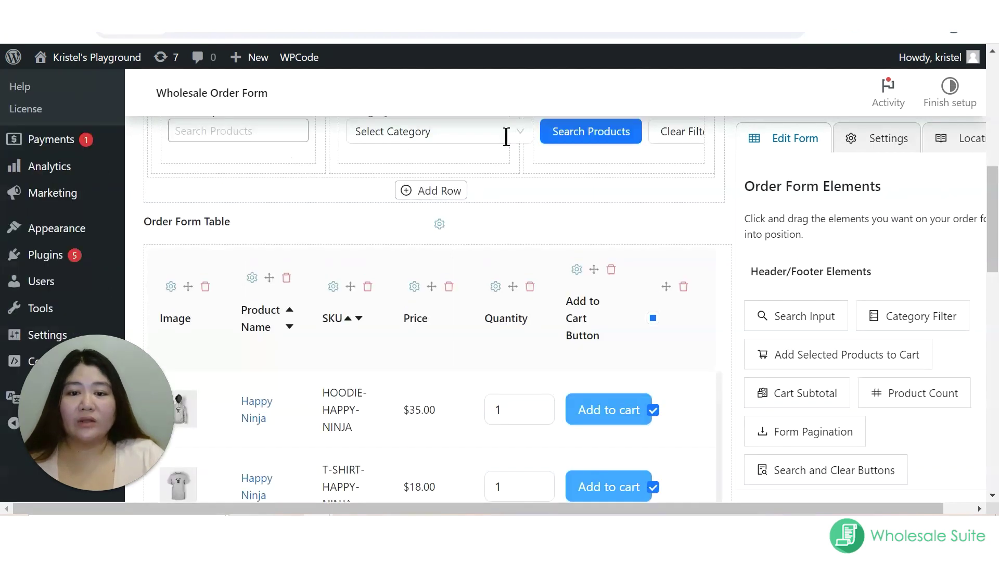
scroll(511, 332, down, 1)
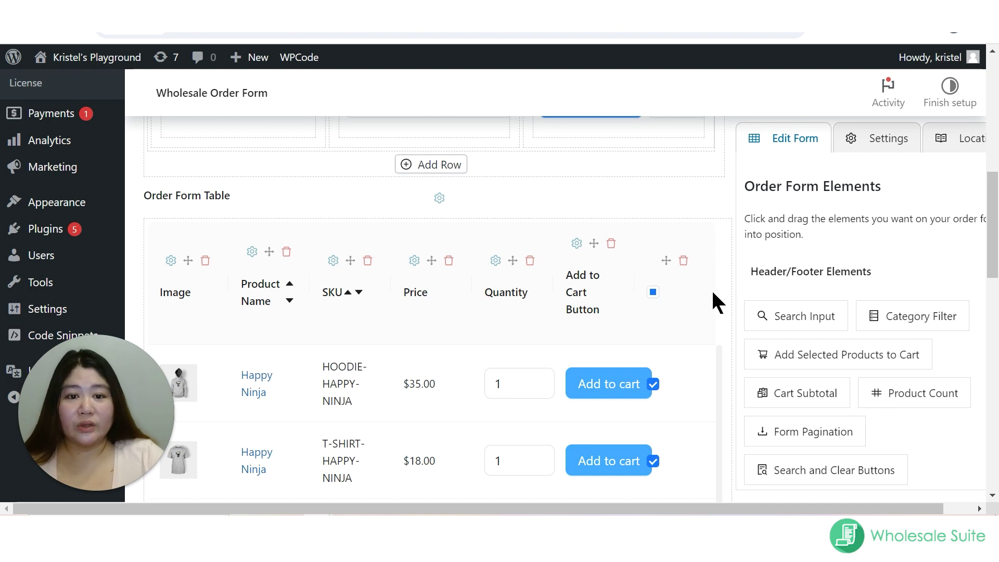
Step: Delete the Add to Cart Checkbox column from the Order Form Table
click(682, 262)
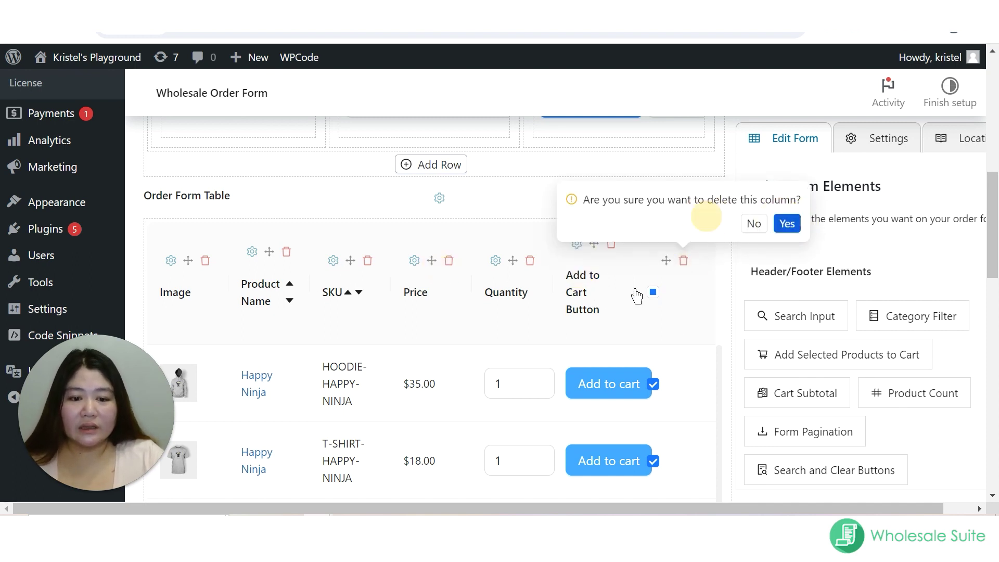
key(Return)
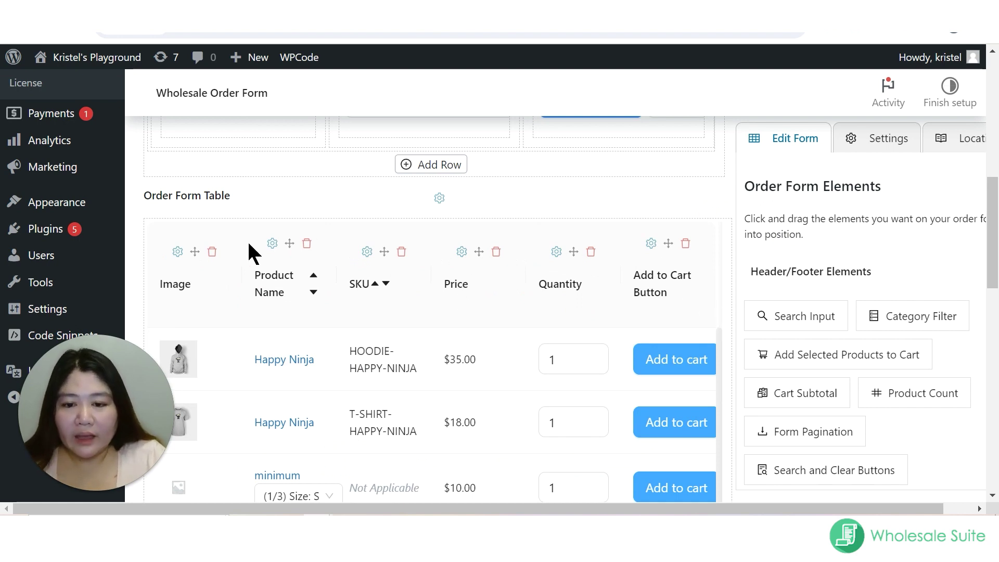
scroll(359, 250, down, 2)
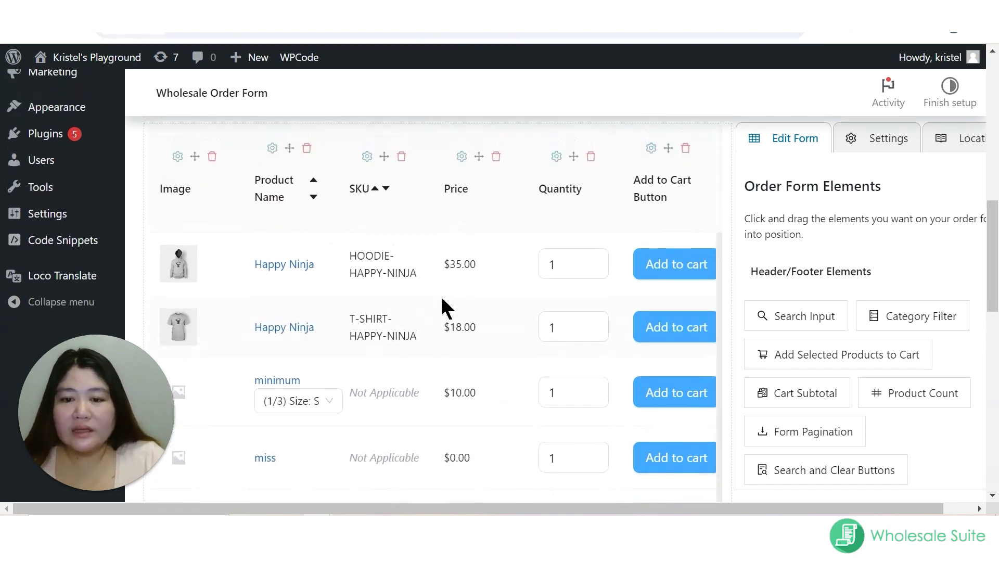
scroll(446, 306, up, 3)
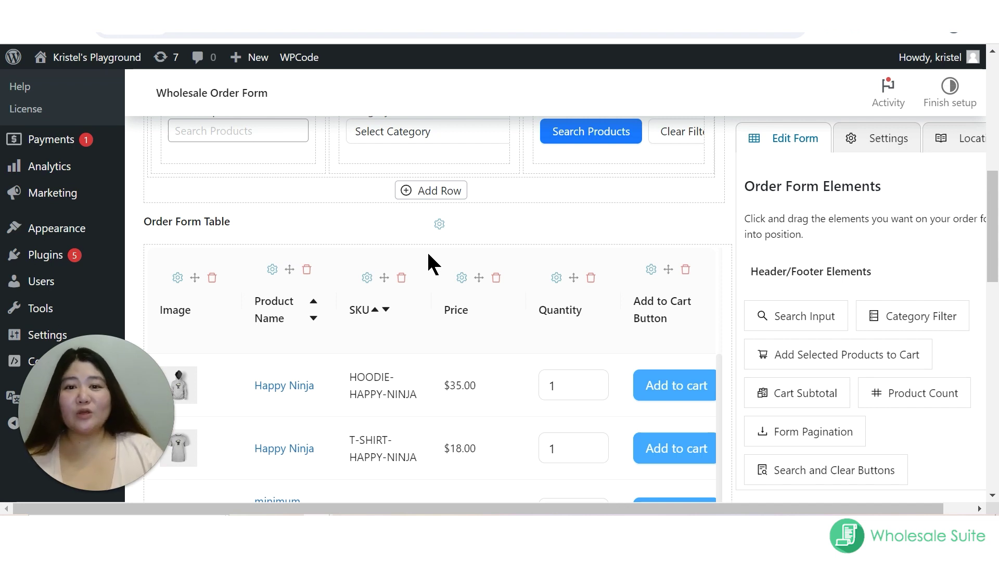
Step: Open the order form's settings and edit its Form Permissions
scroll(173, 224, up, 2)
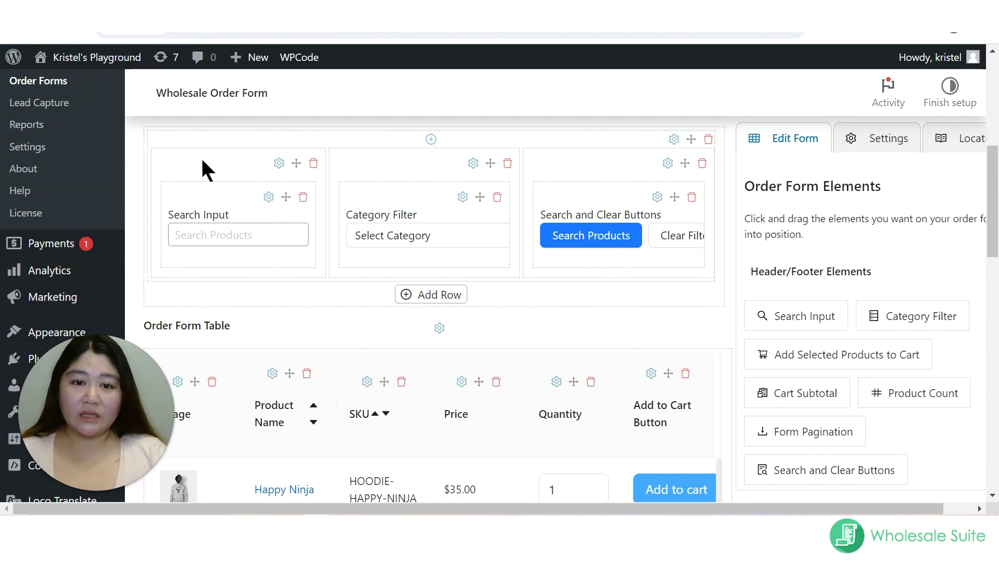
click(869, 143)
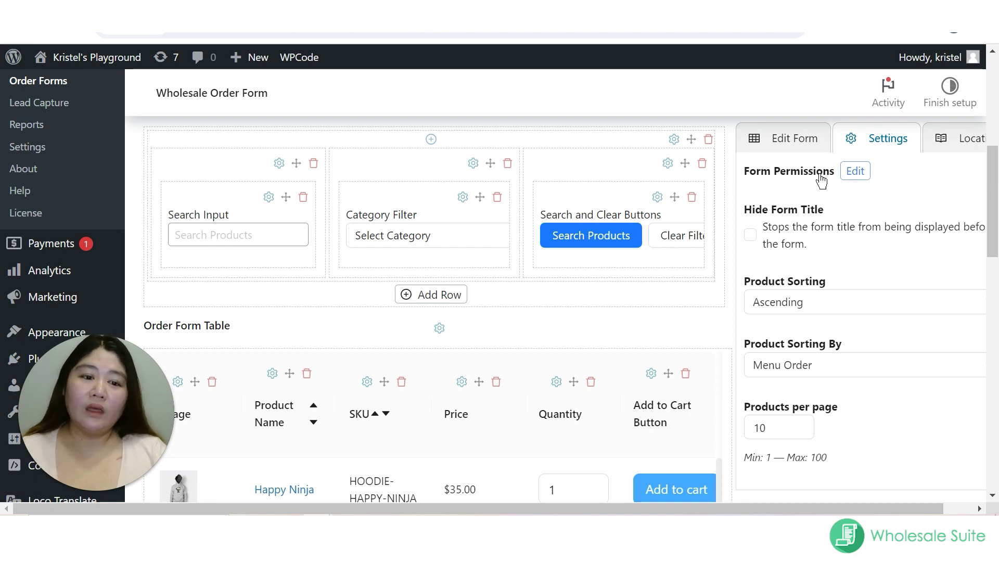
click(855, 174)
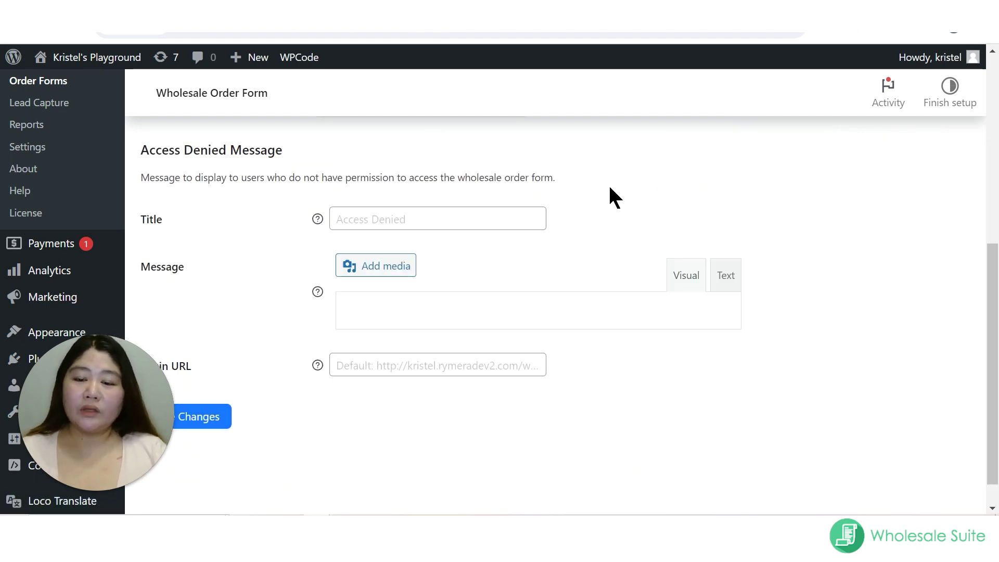
Step: Enter "whol" as the title of the Access Denied Message
click(393, 210)
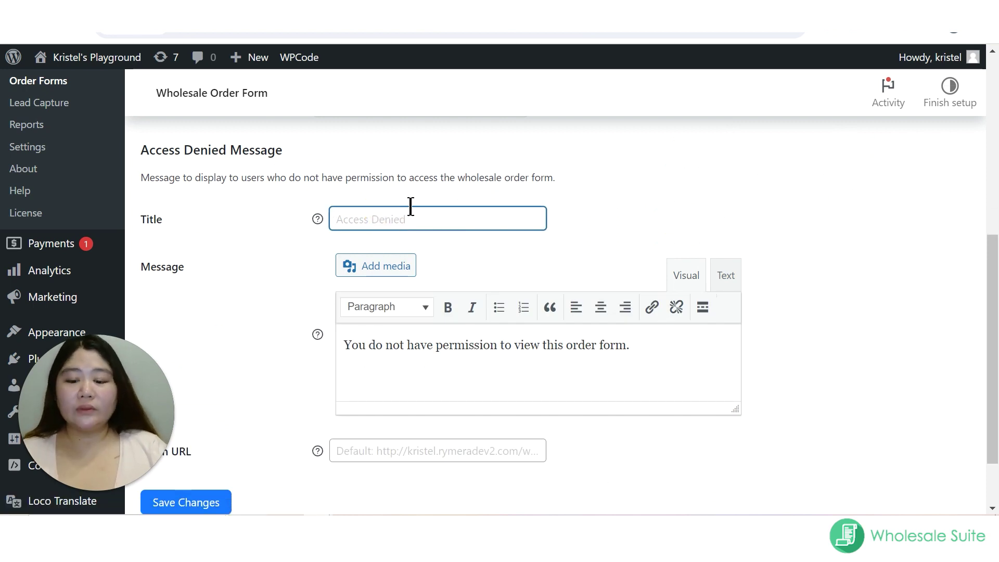
text(cu)
key(BackSpace)
text(w)
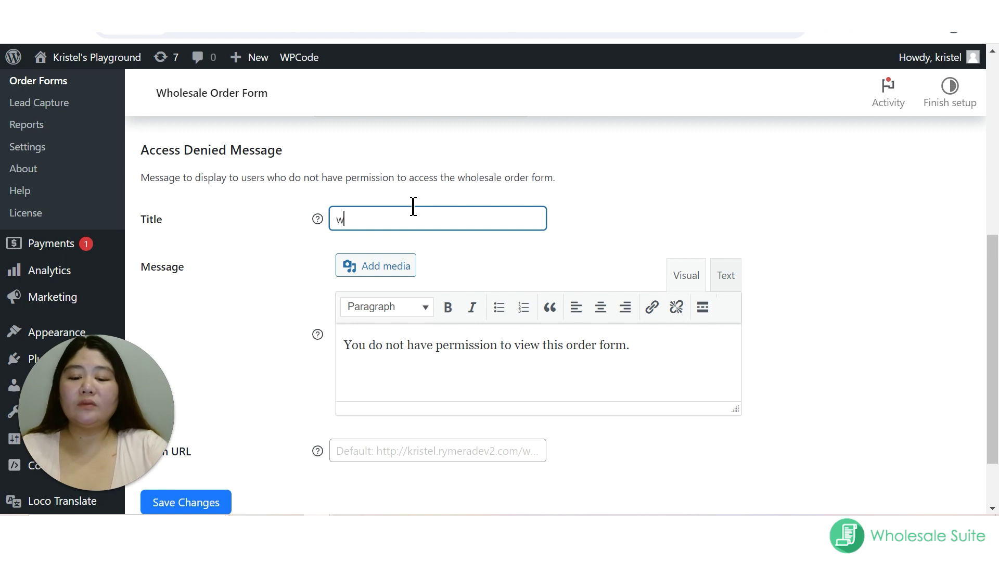
text(hol)
double_click(458, 223)
Step: Try allowing the Customer role in the User Role Filter and remove it again
scroll(411, 229, up, 2)
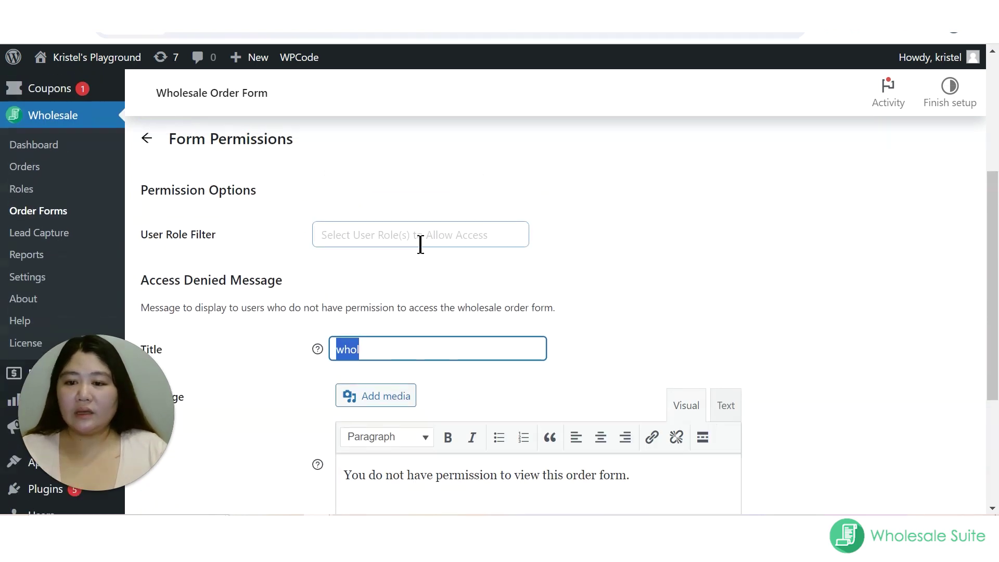
click(419, 239)
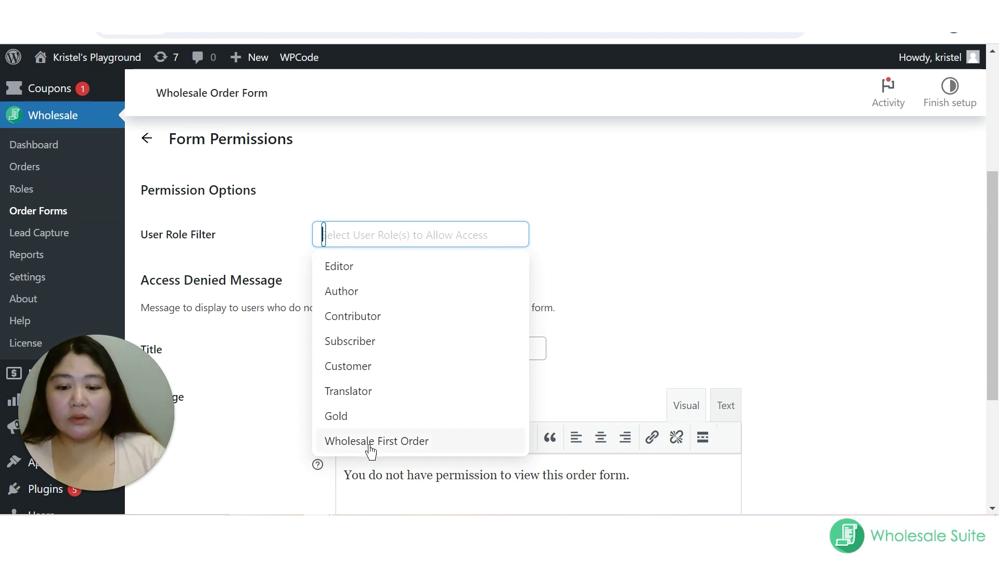
scroll(396, 372, down, 2)
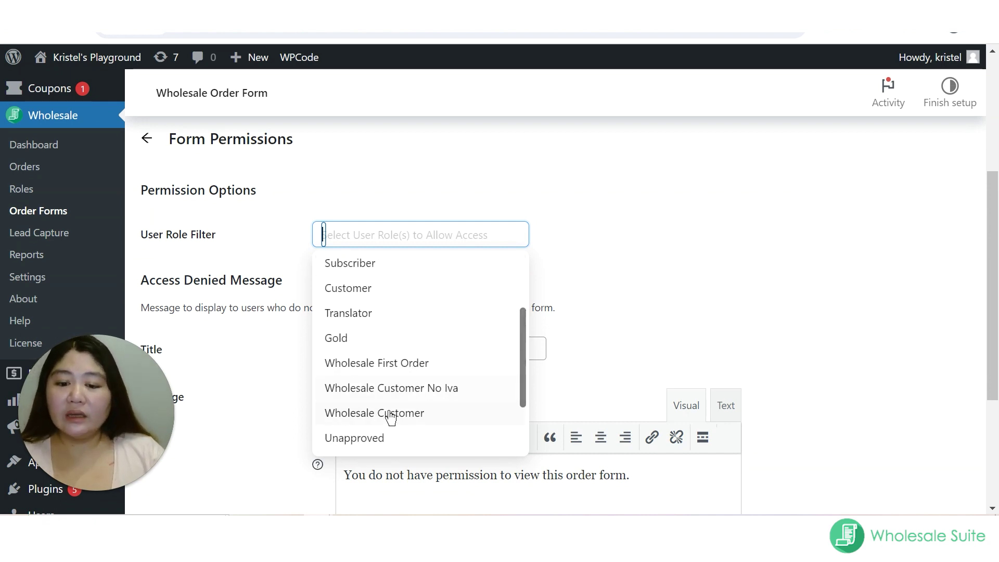
click(340, 289)
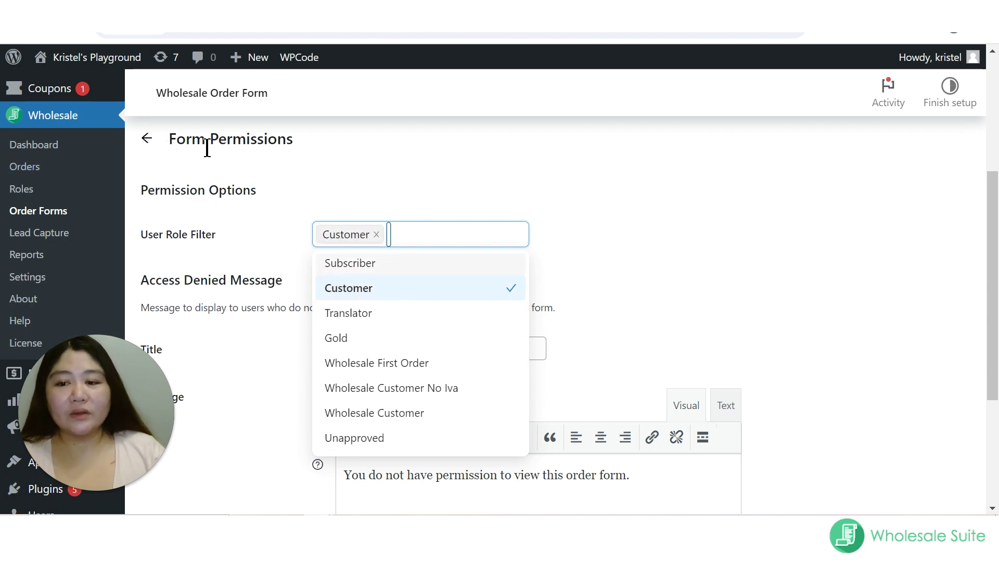
click(376, 235)
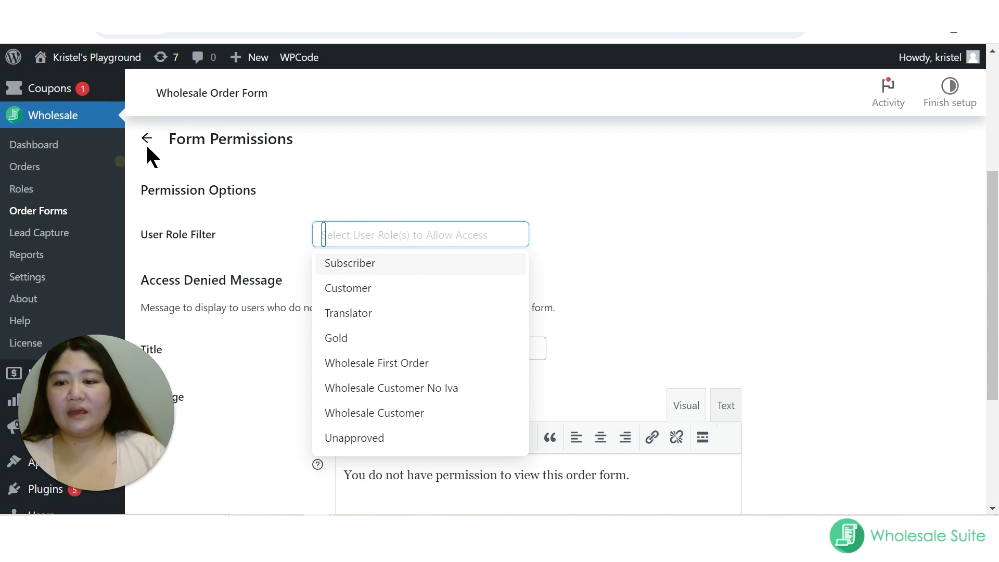
Step: Review the access denied message text and return from Form Permissions to the form editor
click(146, 140)
scroll(521, 260, down, 2)
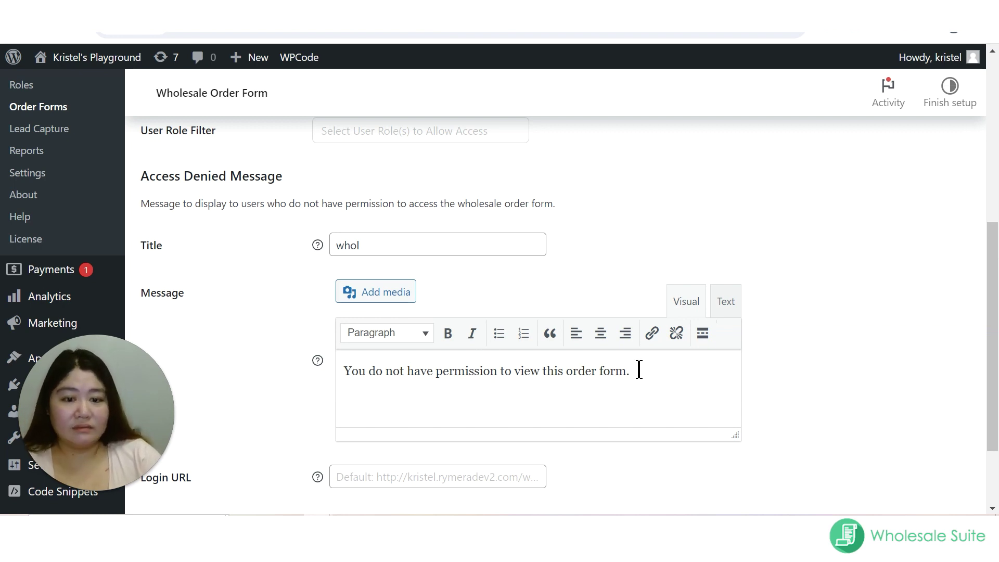
drag(639, 370, 263, 378)
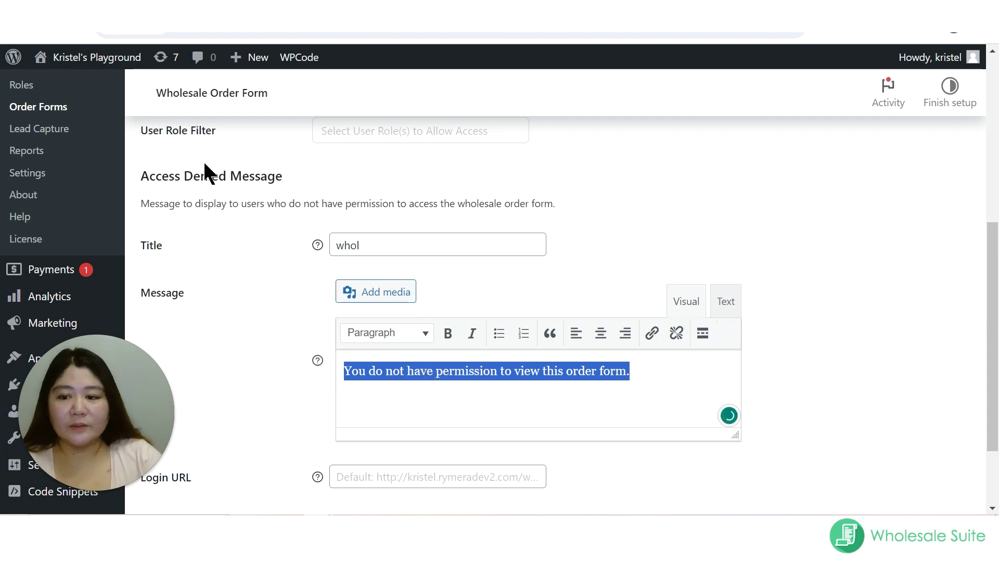
scroll(157, 241, up, 4)
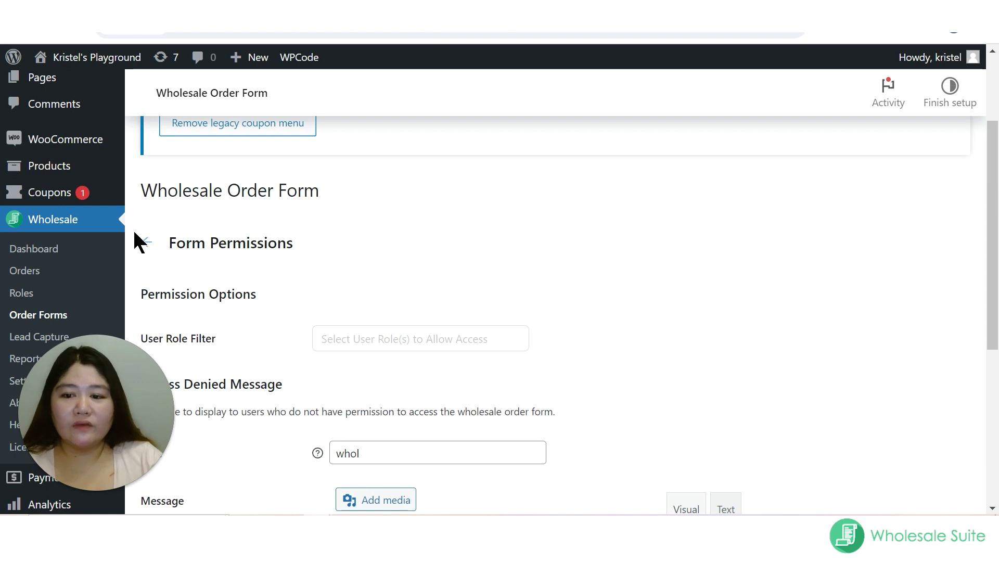
click(140, 243)
Step: Open the settings of the header's Search Input element, and disable and re-enable SKU Search
scroll(572, 248, down, 4)
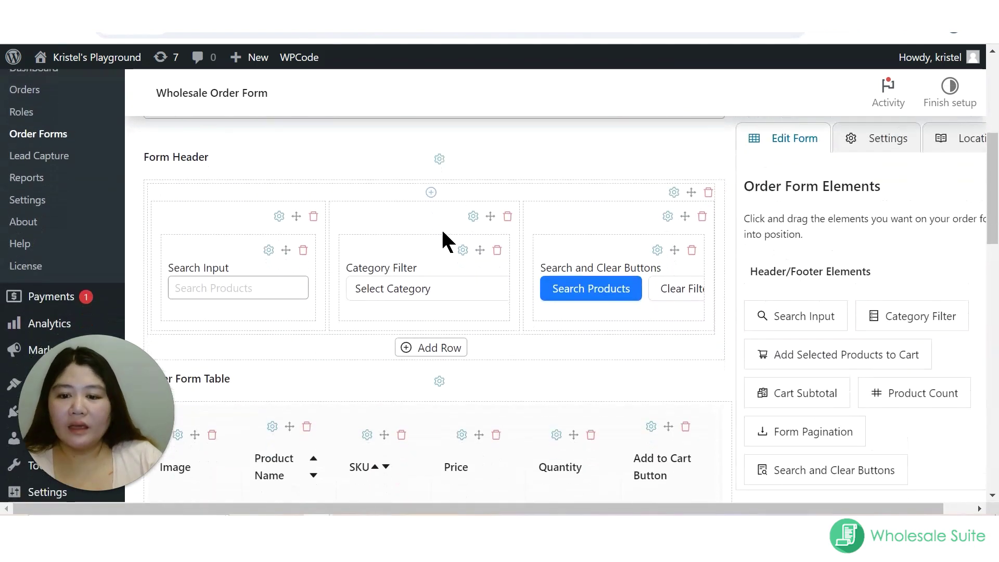
click(278, 216)
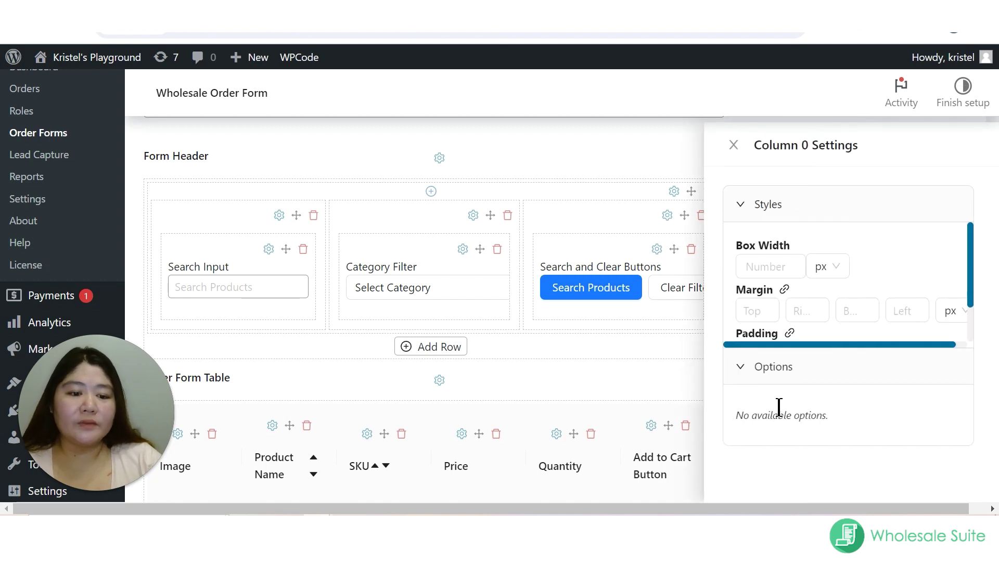
scroll(809, 424, up, 1)
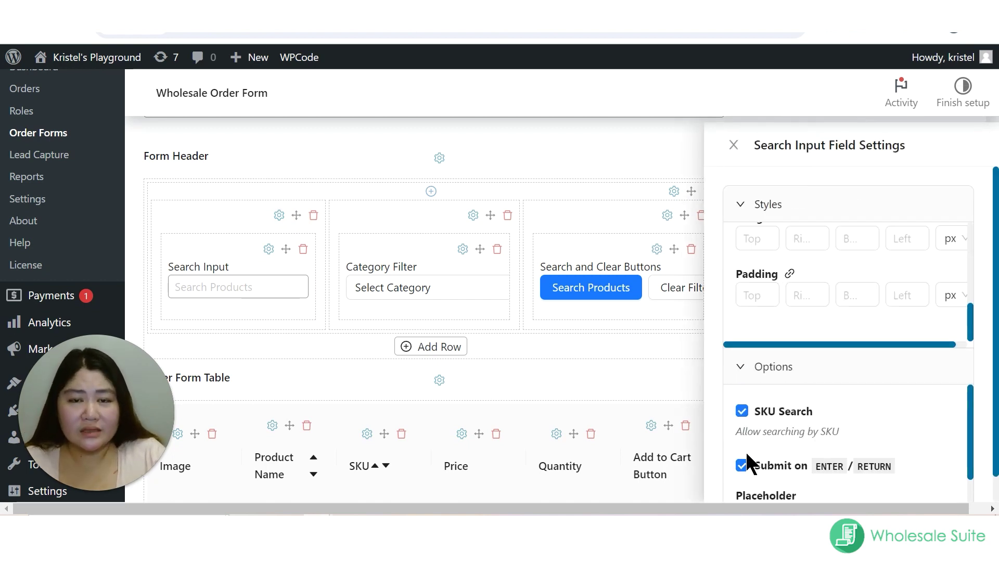
click(743, 412)
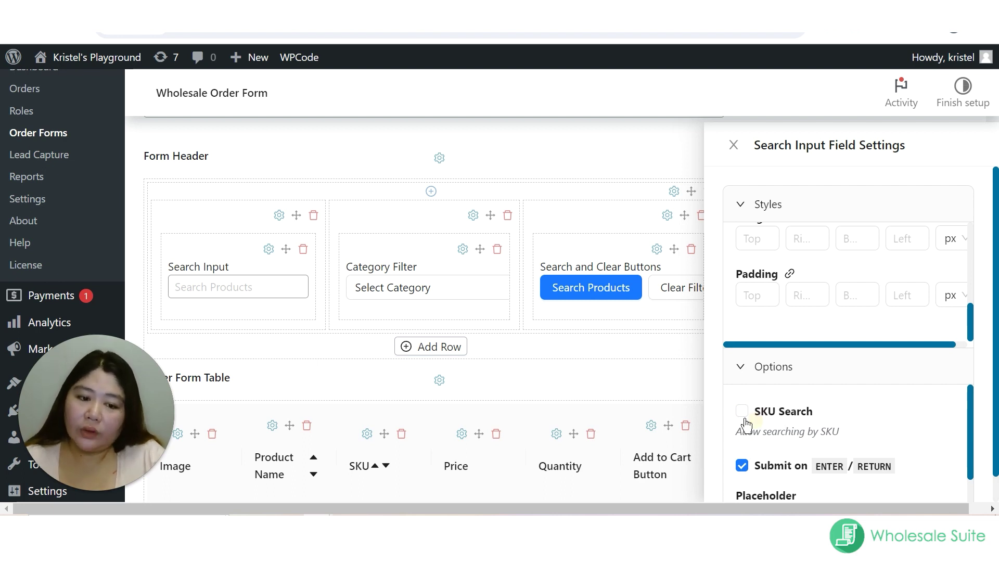
click(742, 412)
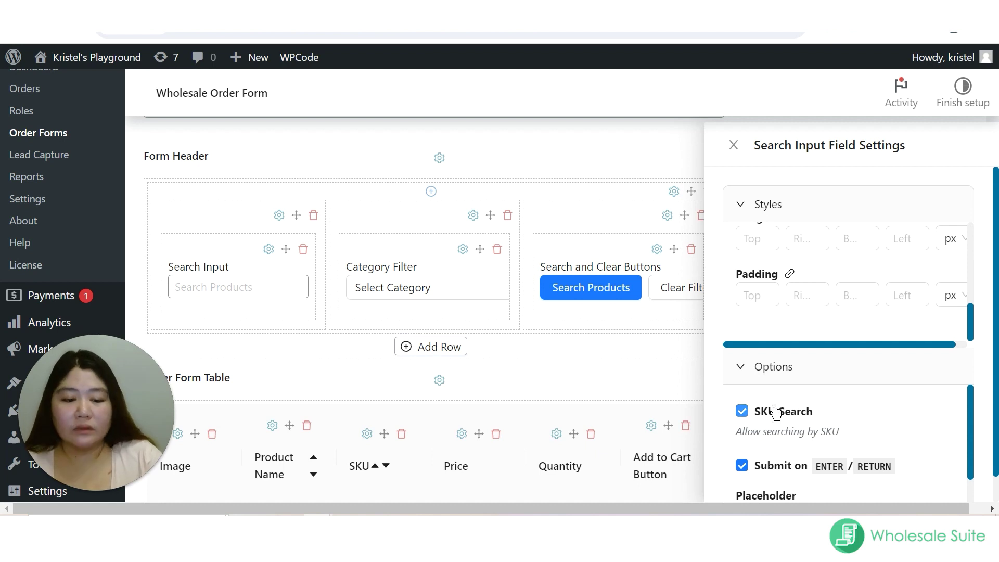
Step: Set the Search Input's placeholder to "Product"
scroll(884, 389, down, 1)
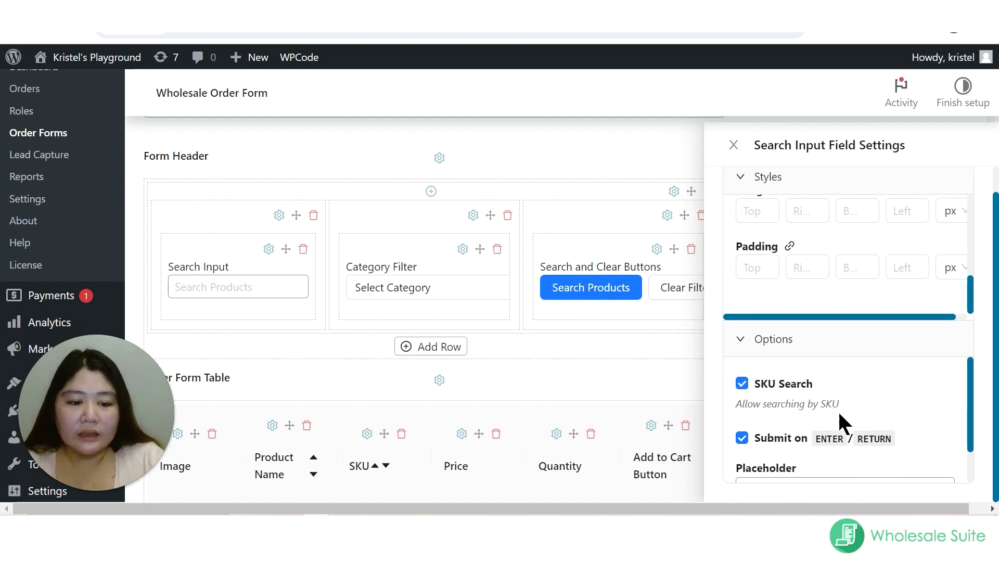
click(818, 446)
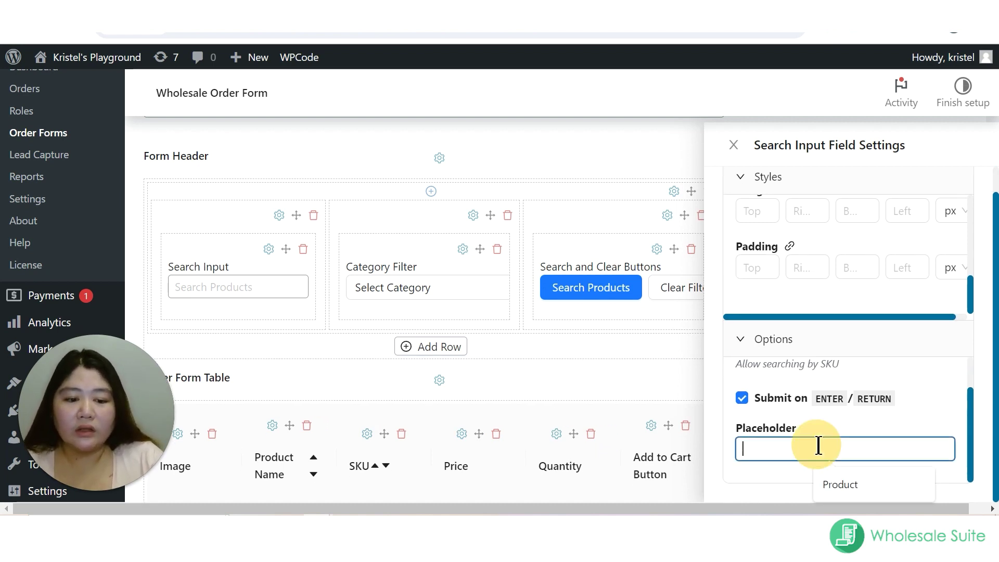
text(Produc)
click(916, 496)
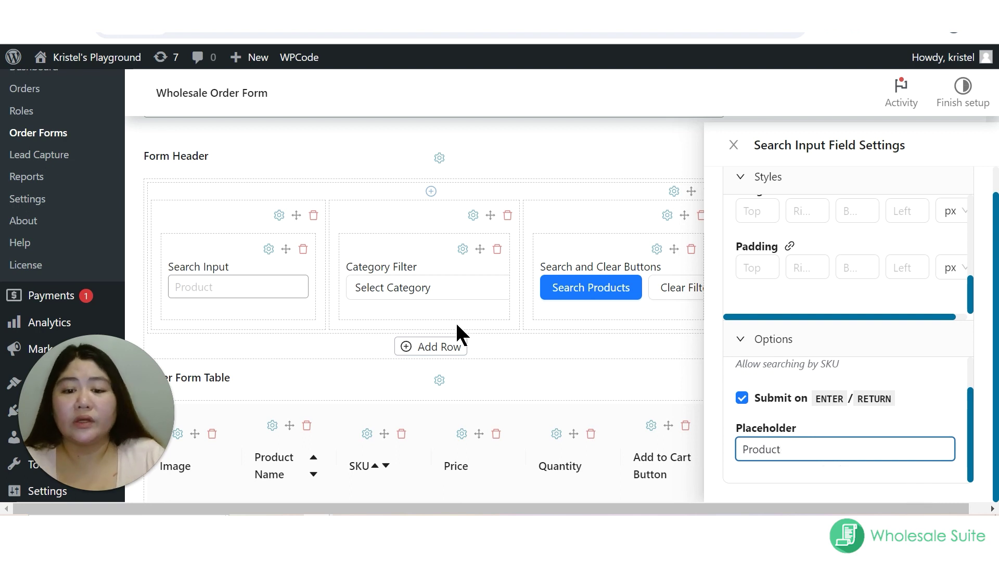
Step: Set the header's Category Filter placeholder to "Clothing"
click(462, 249)
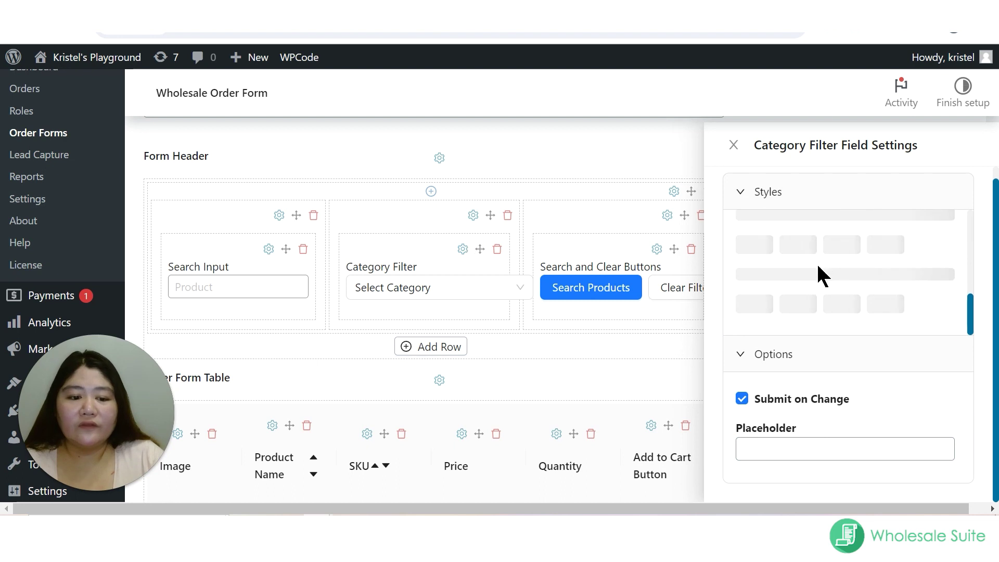
click(808, 451)
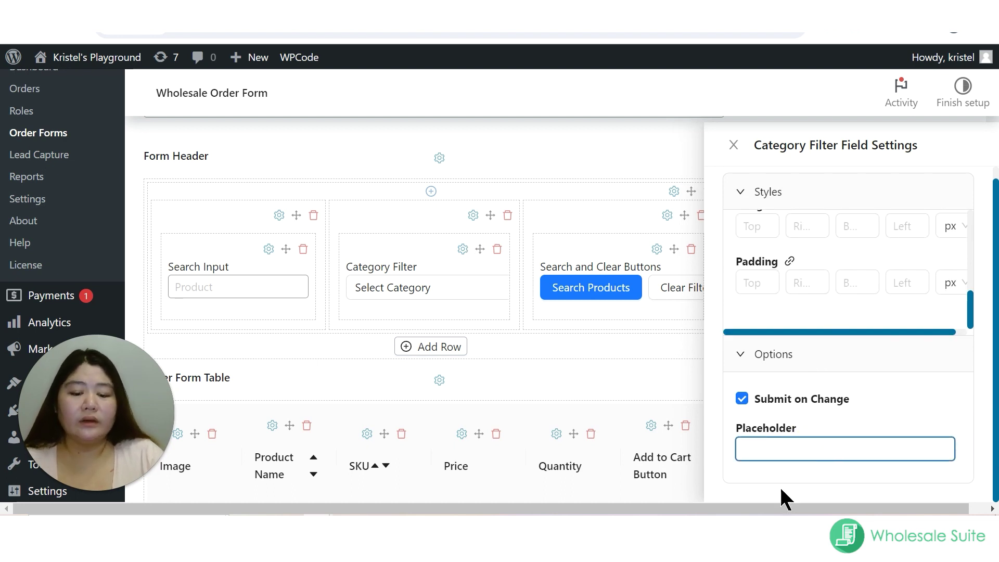
text(Clothing)
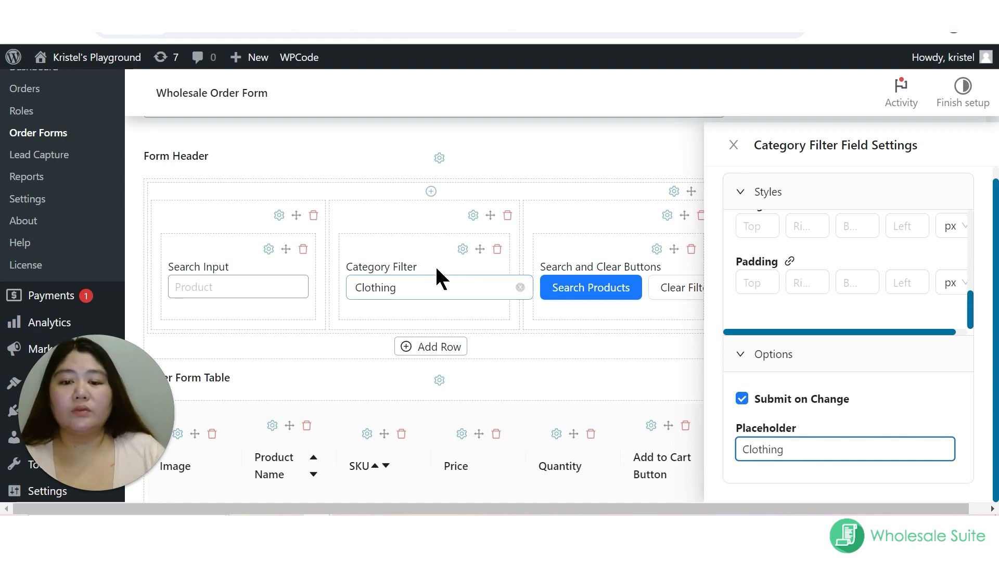
Step: Examine the button text options of the Search and Clear Buttons element and close its settings
click(656, 249)
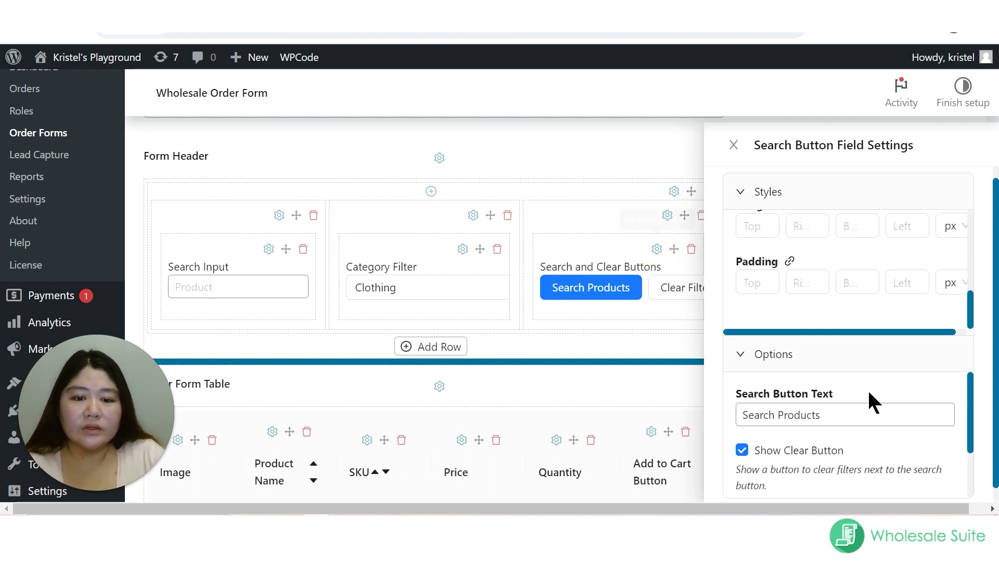
scroll(869, 405, down, 2)
drag(799, 450, 713, 457)
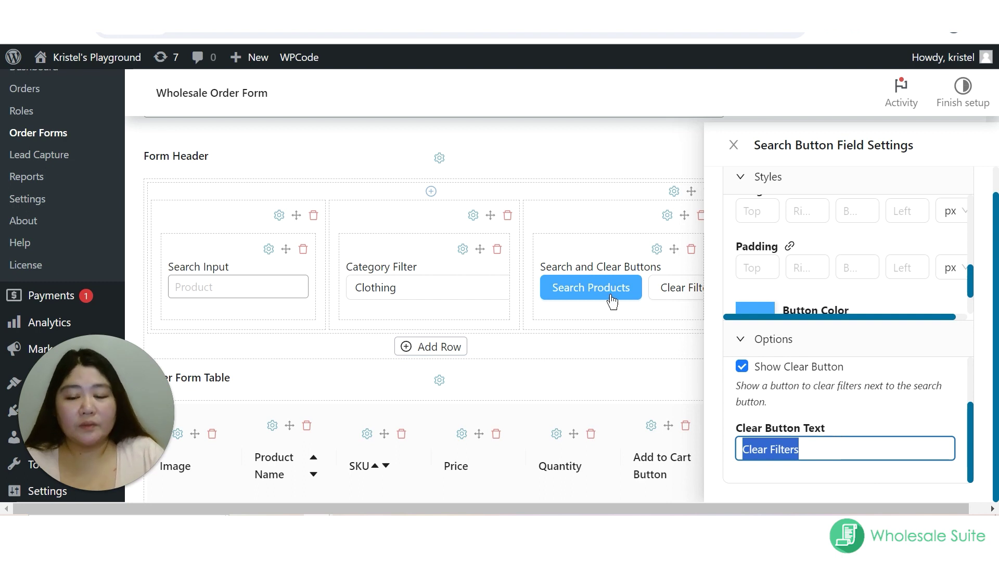
click(657, 250)
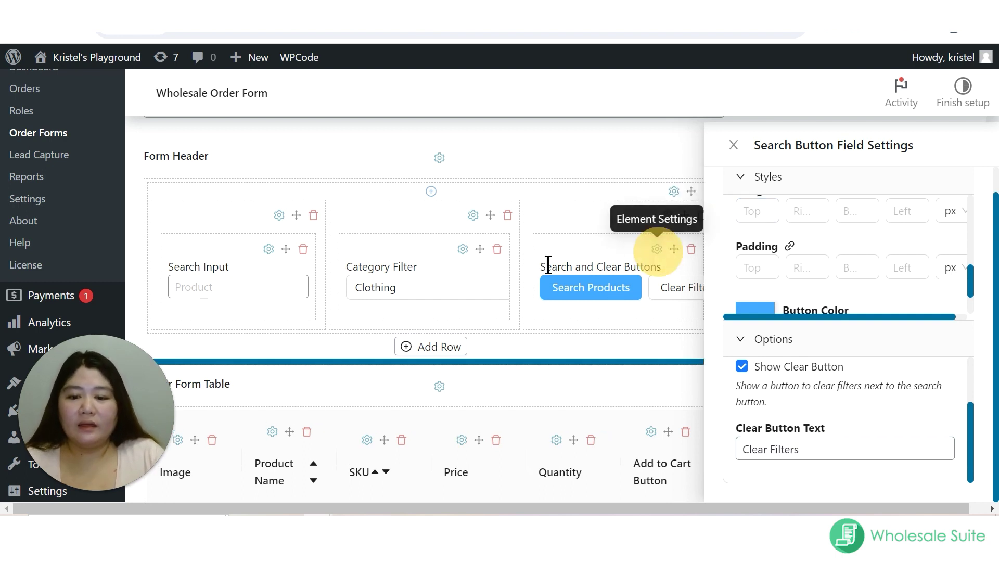
click(734, 146)
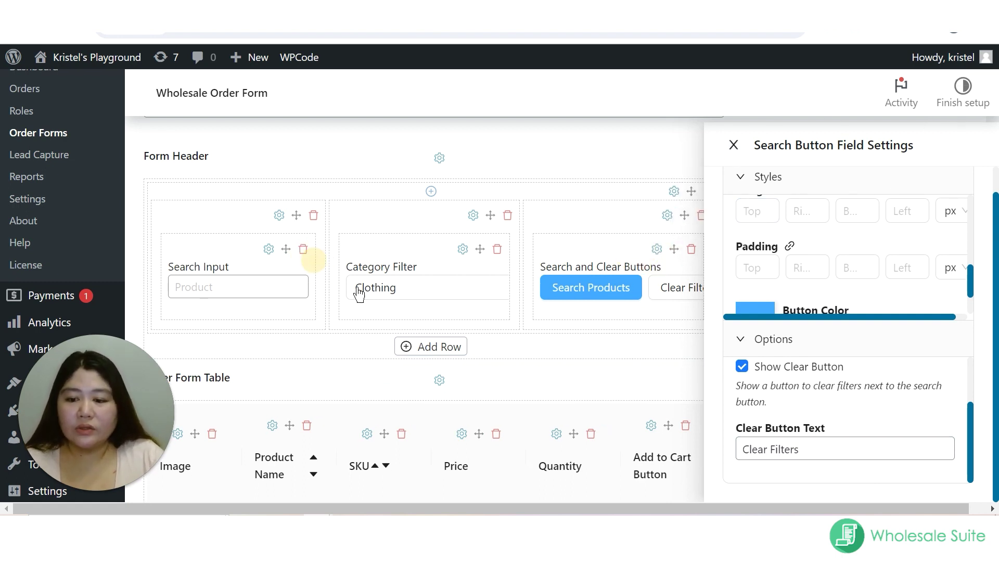
Step: Open the settings of the table's Image column and choose Show Product Details Popup as the Image Click Action
scroll(252, 335, down, 4)
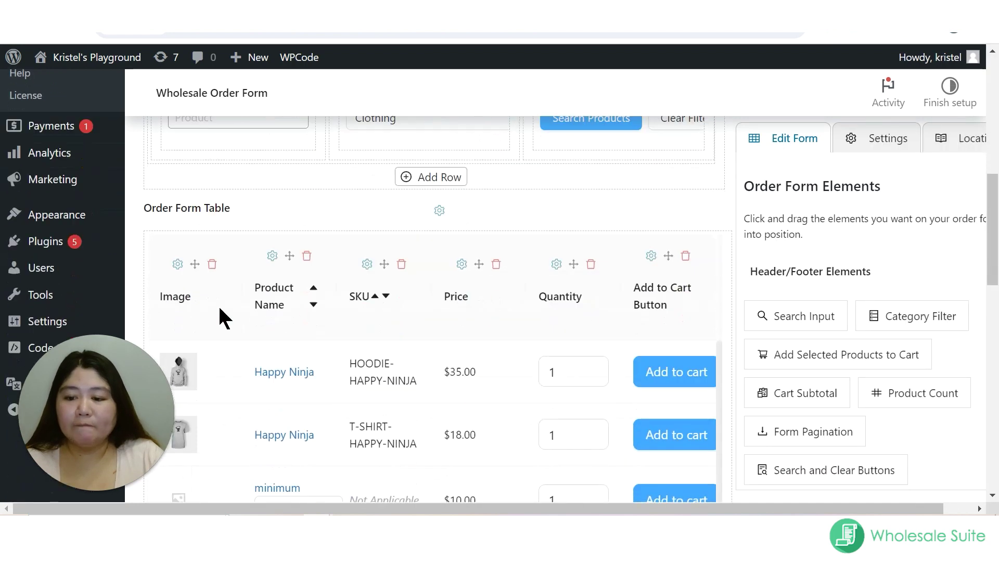
click(178, 225)
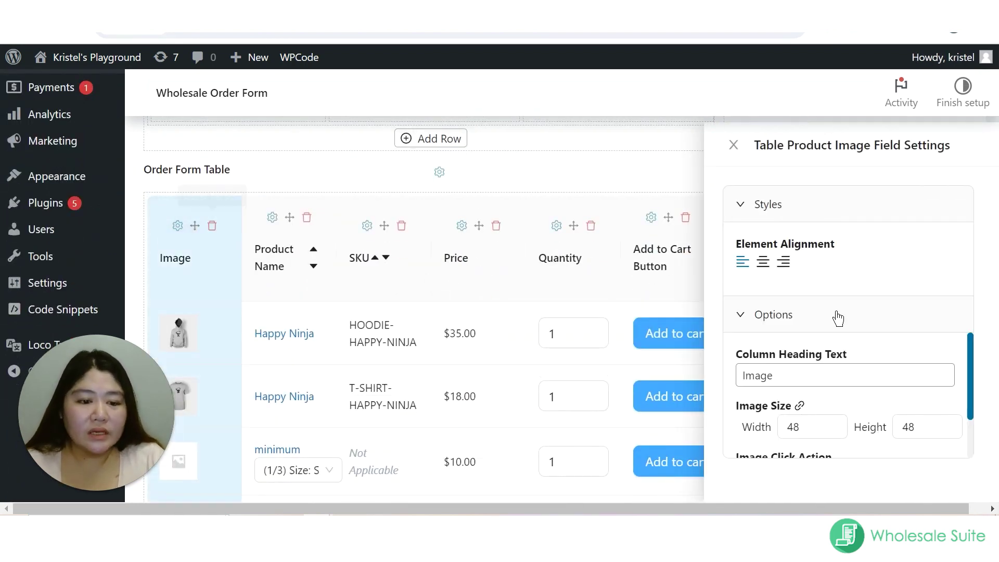
scroll(882, 400, down, 2)
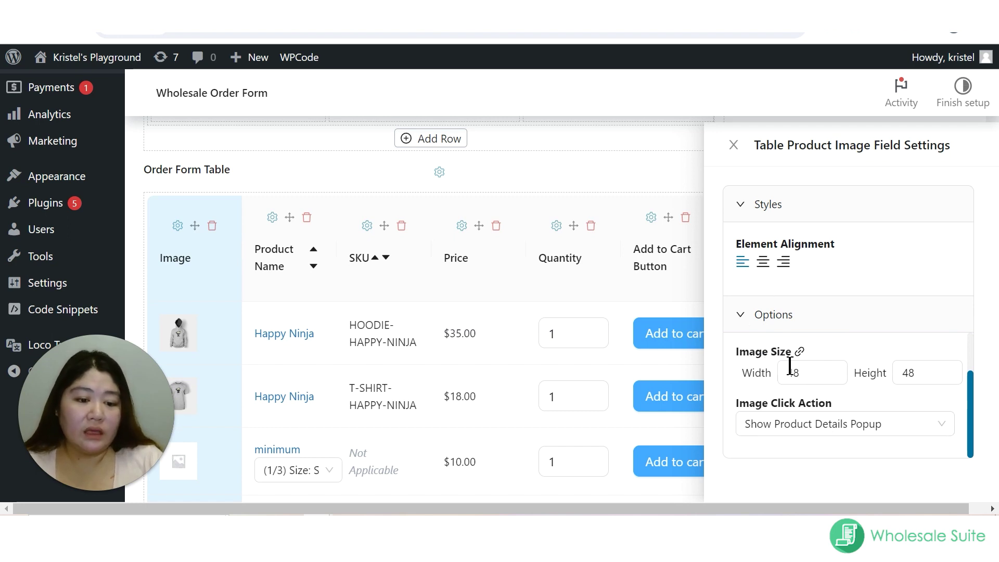
click(815, 372)
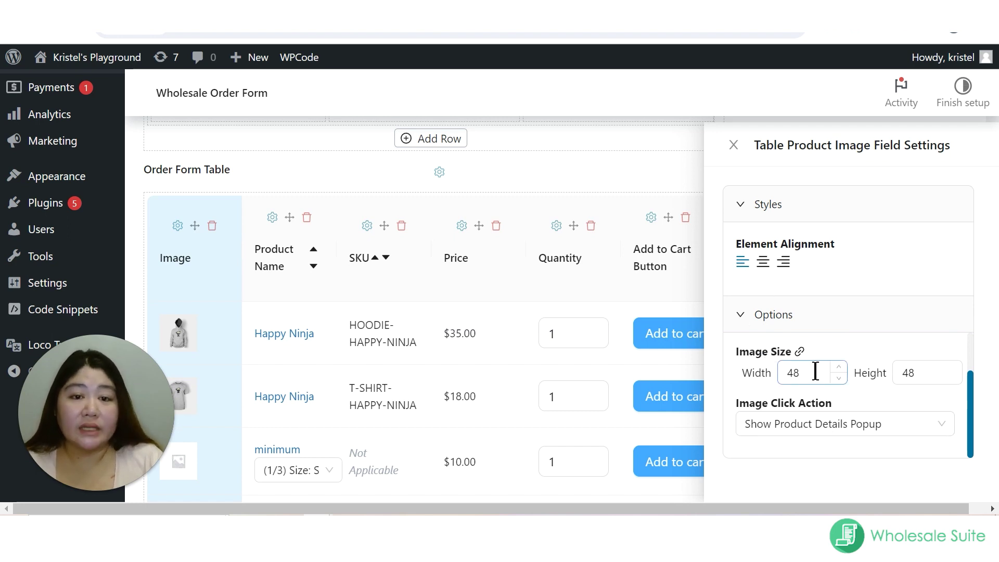
click(842, 432)
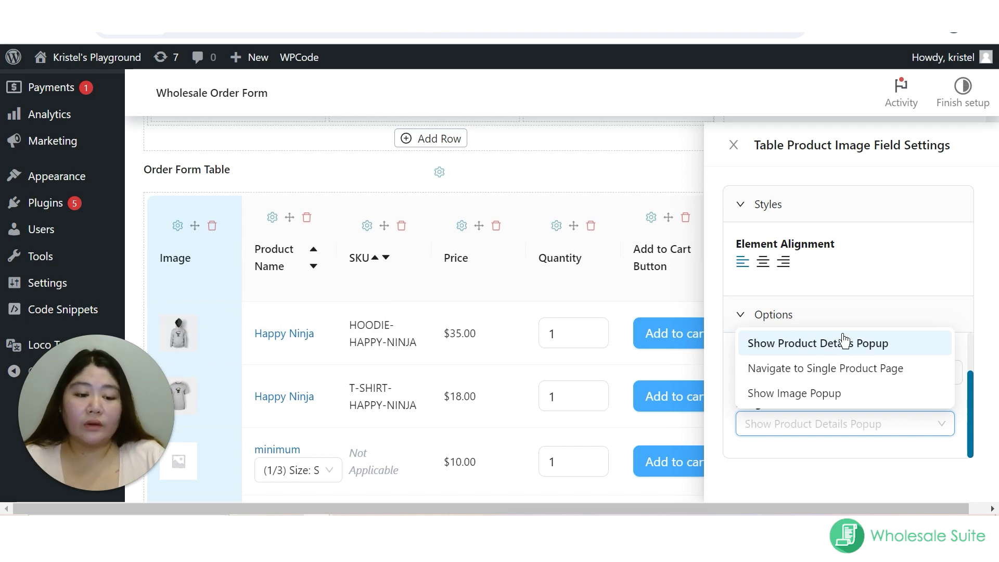
click(817, 350)
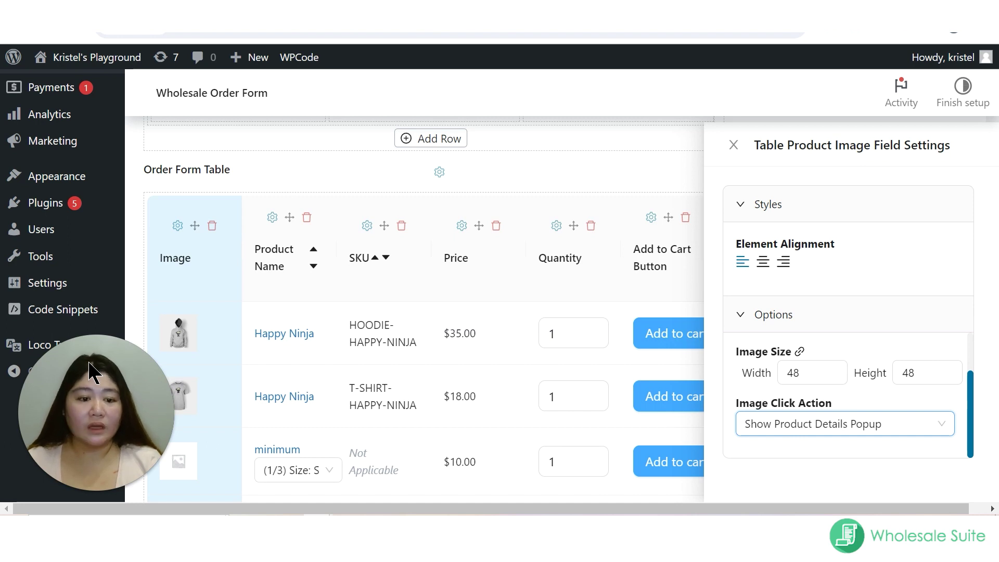
Step: Try Navigate to Single Product Page as the Image column's click action and replace it with Show Image Popup
click(771, 424)
click(755, 370)
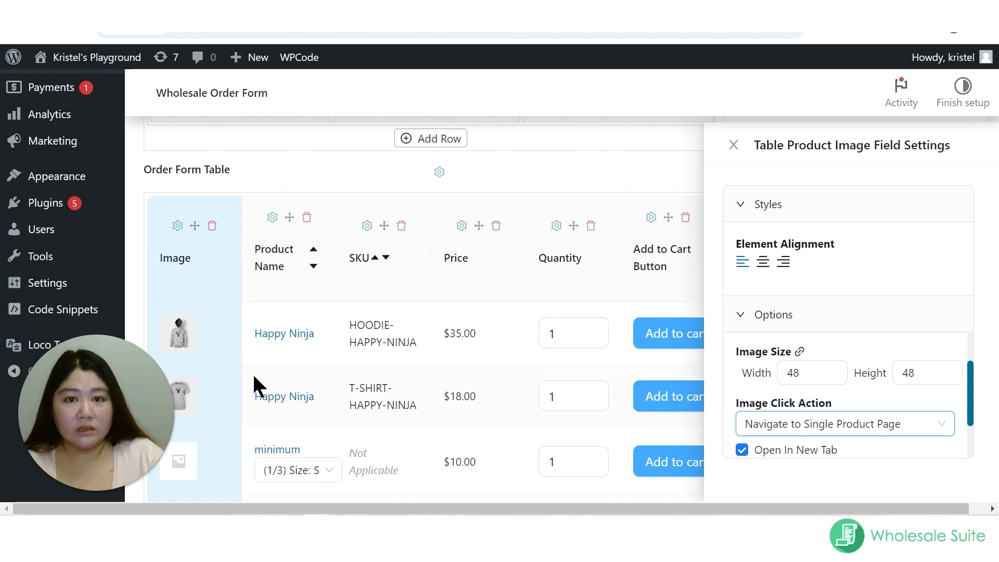
scroll(841, 391, down, 1)
click(841, 378)
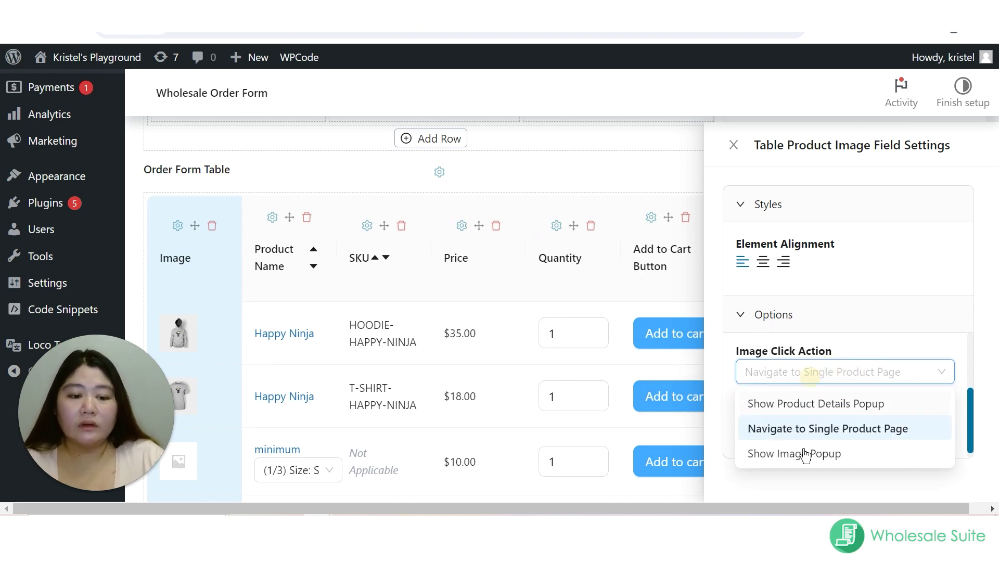
click(802, 461)
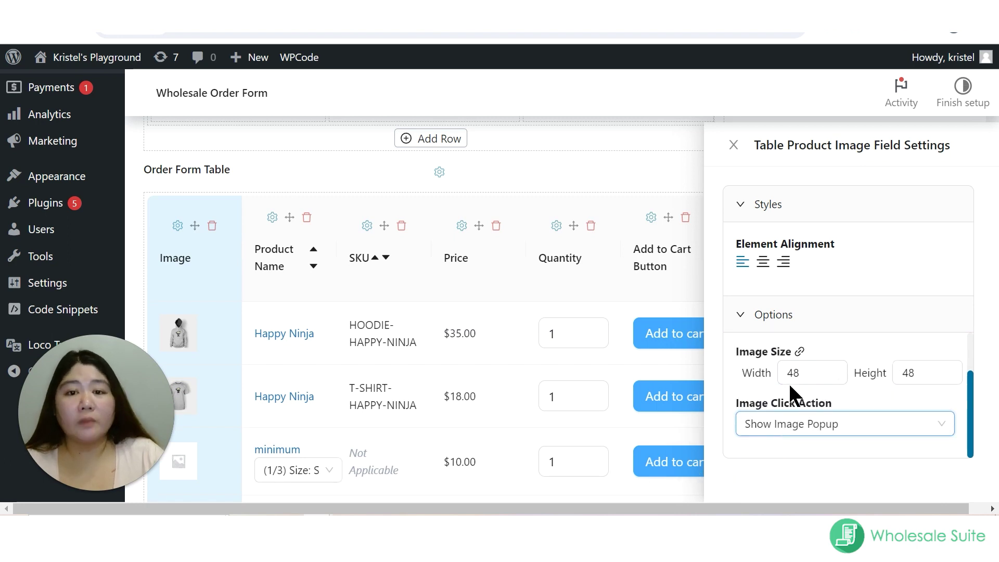
mouse_move(177, 338)
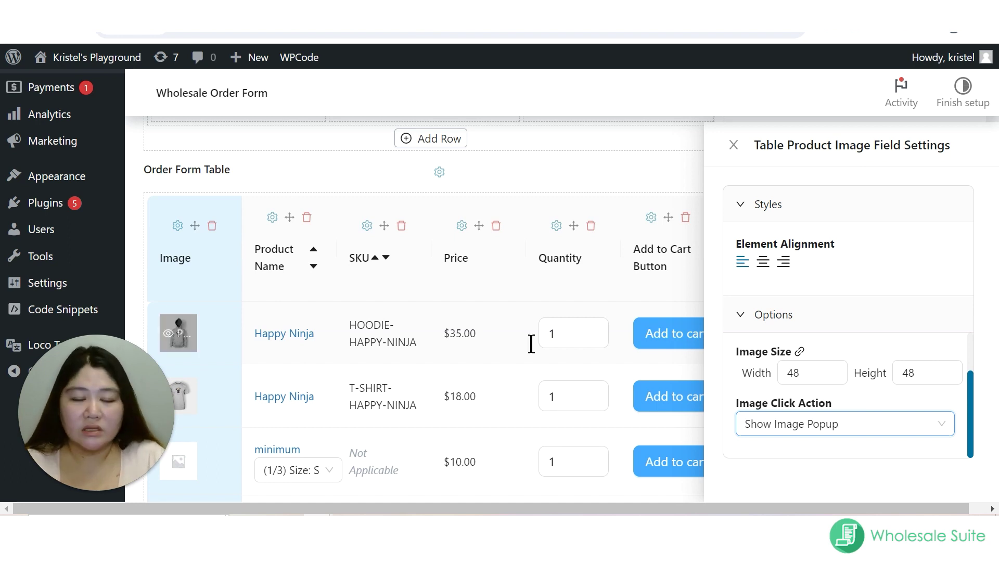
Step: Set the Image column's Image Click Action to Show Product Details Popup
click(848, 425)
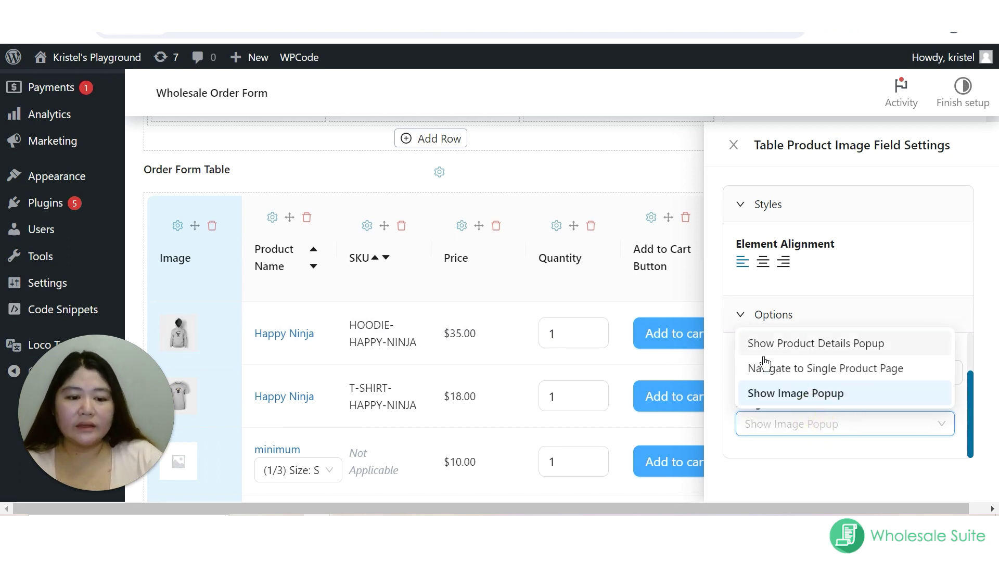
click(768, 344)
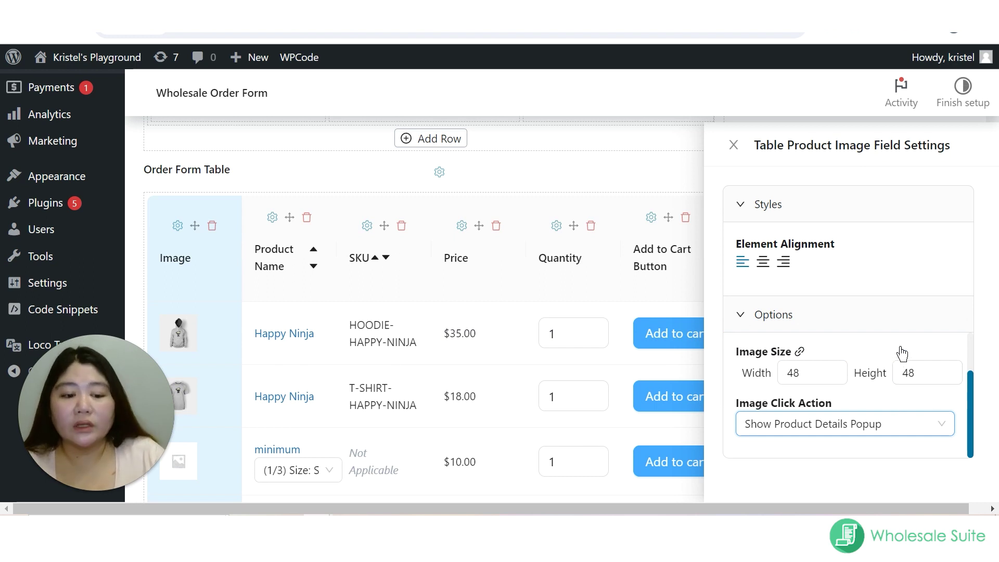
Step: In the Product Name column's settings, try Navigate to Single Product Page as the click action and restore Show Product Details Popup
click(272, 217)
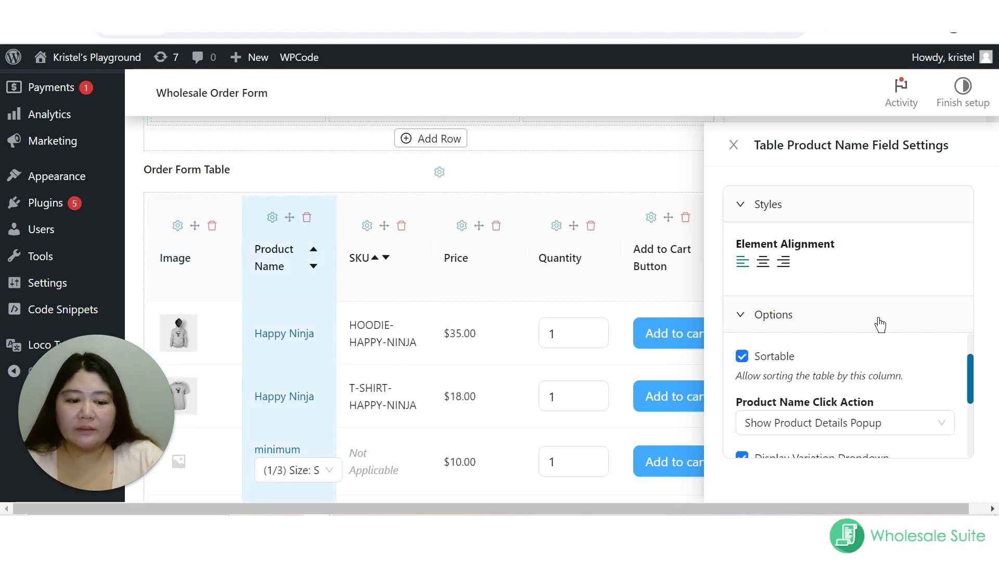
scroll(869, 339, down, 1)
click(847, 371)
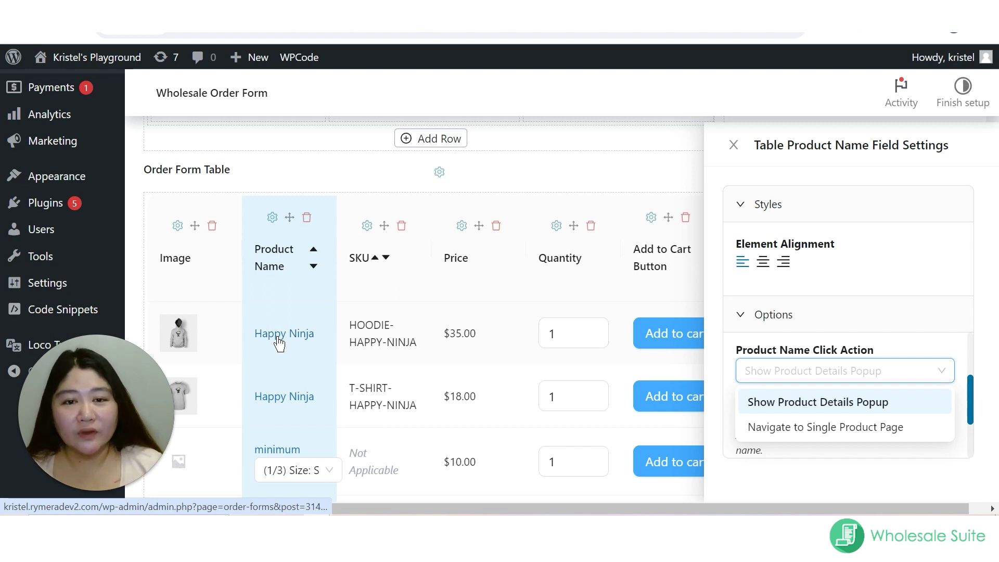
click(816, 435)
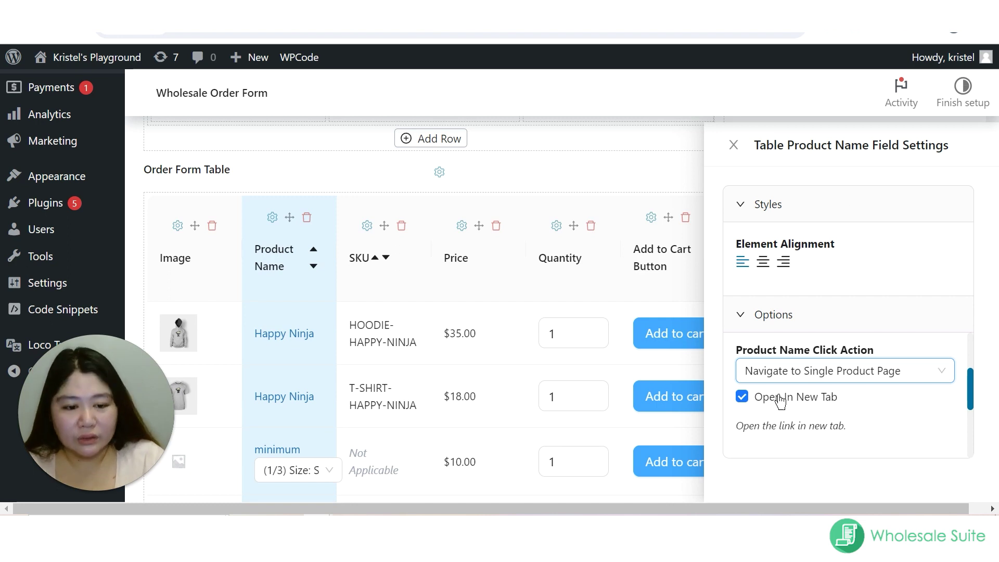
click(781, 374)
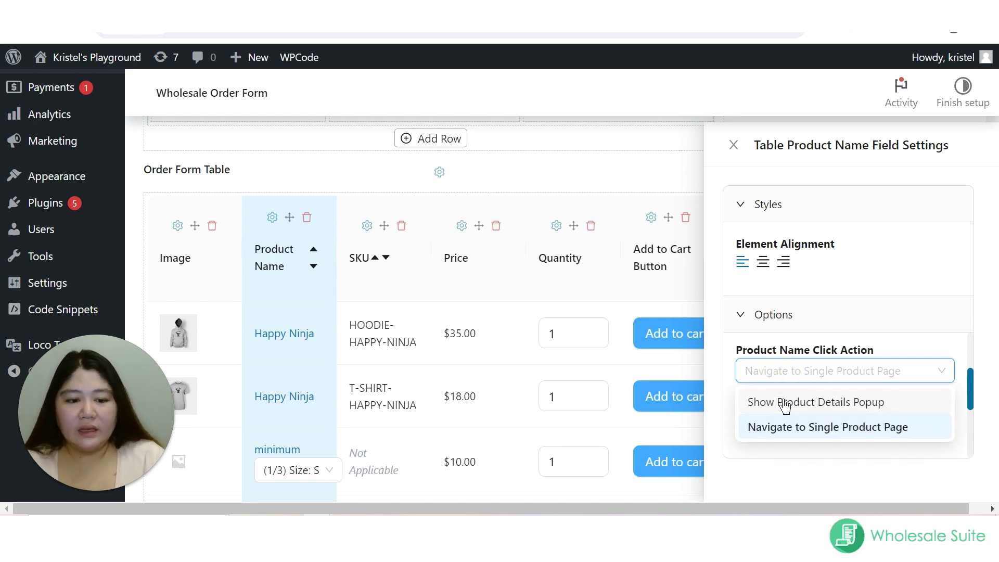
click(781, 405)
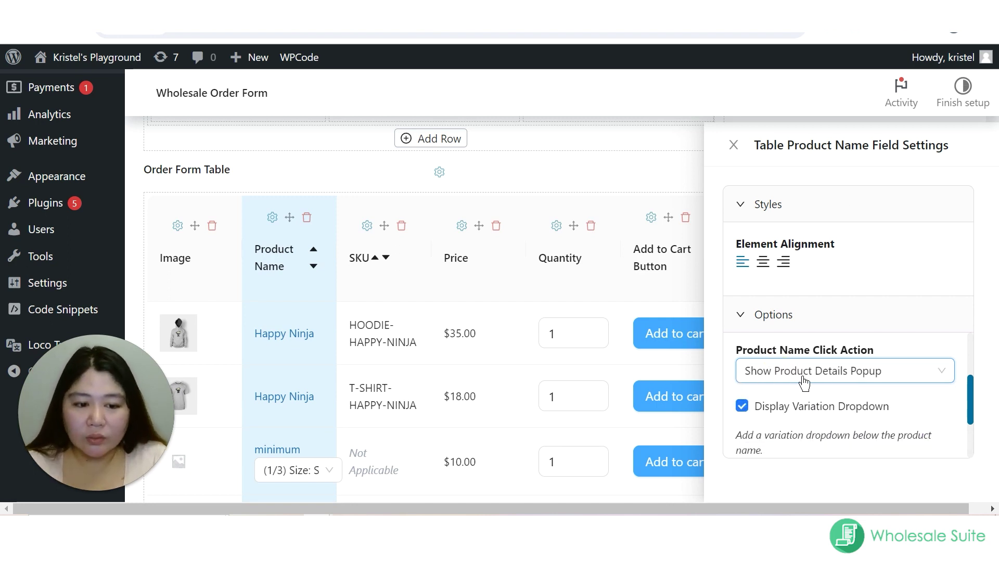
Step: Examine the settings of the SKU, Price and Quantity columns, including the Quantity column's Out of Stock Text
click(367, 226)
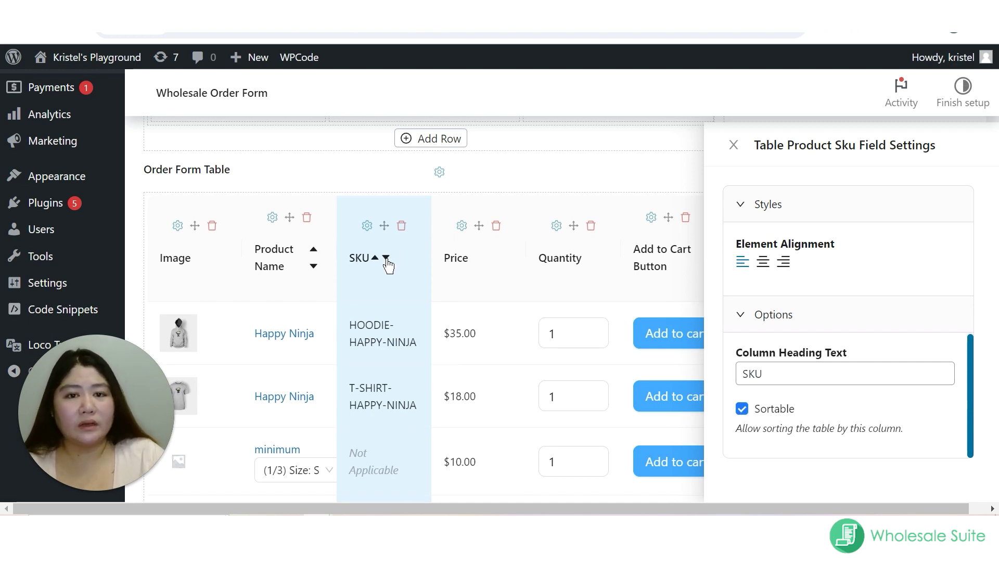
click(462, 226)
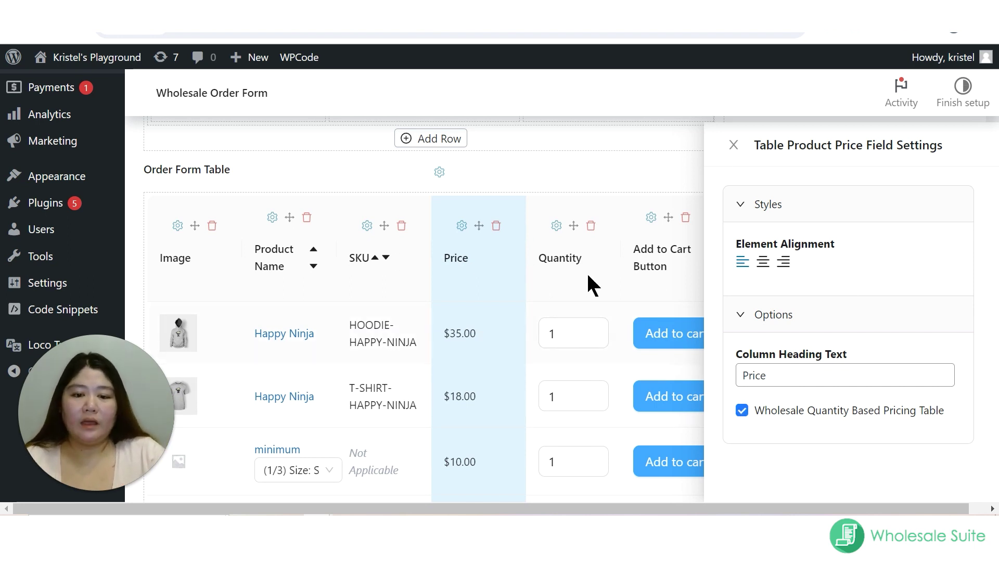
click(556, 225)
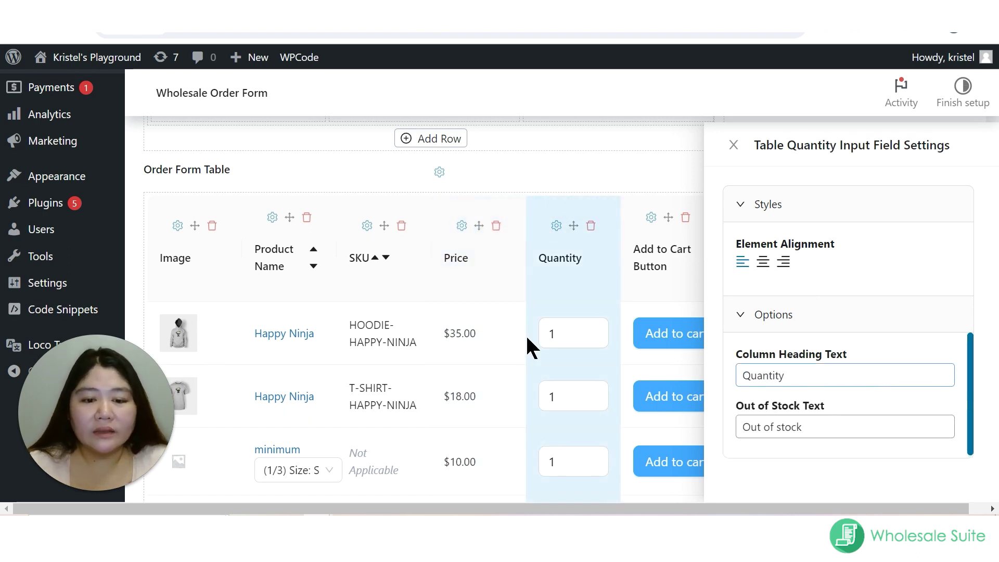
click(816, 435)
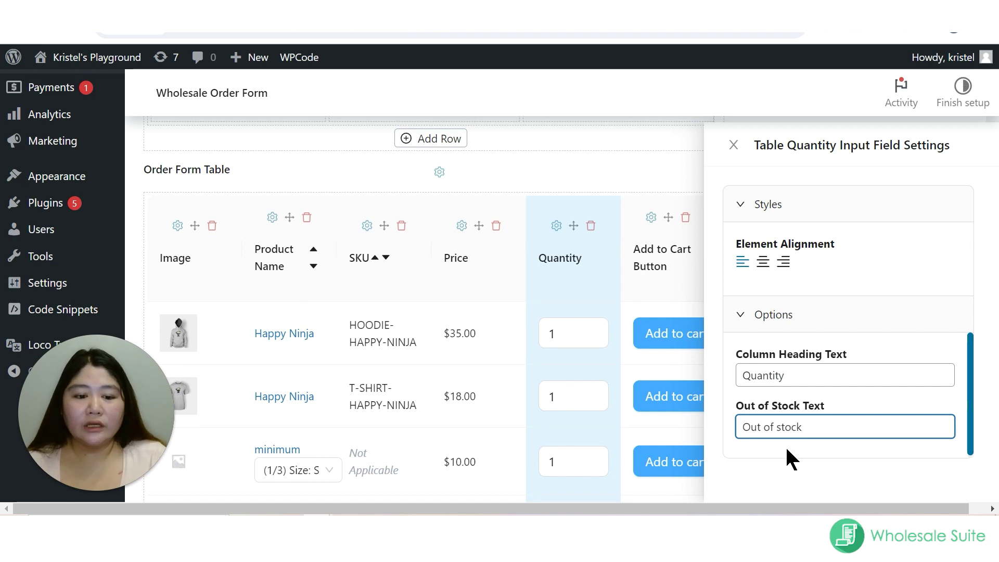
drag(809, 427, 683, 427)
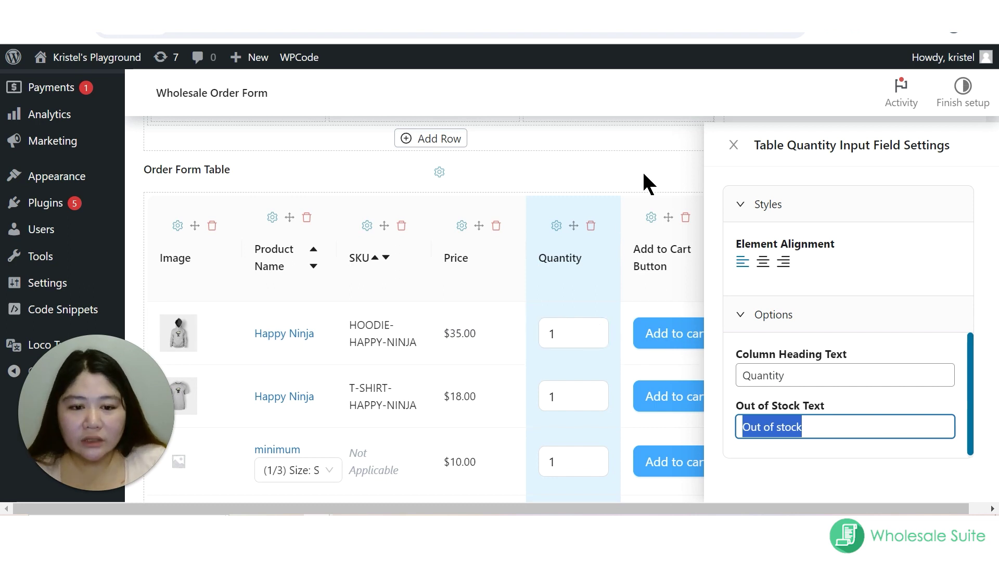
Step: Open the settings of the Add to Cart Button column and enable Display Variation Dropdown
click(651, 217)
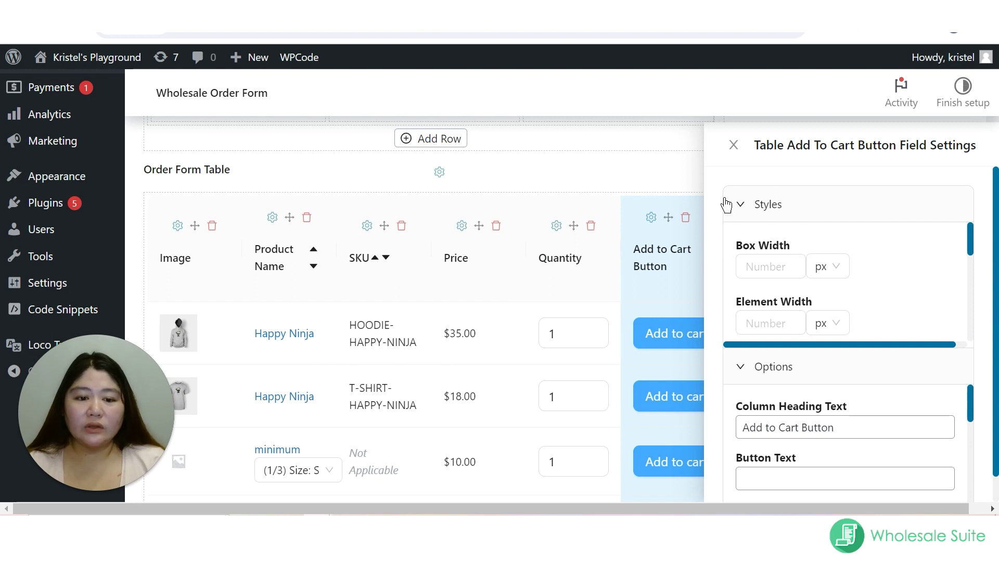
scroll(939, 296, down, 3)
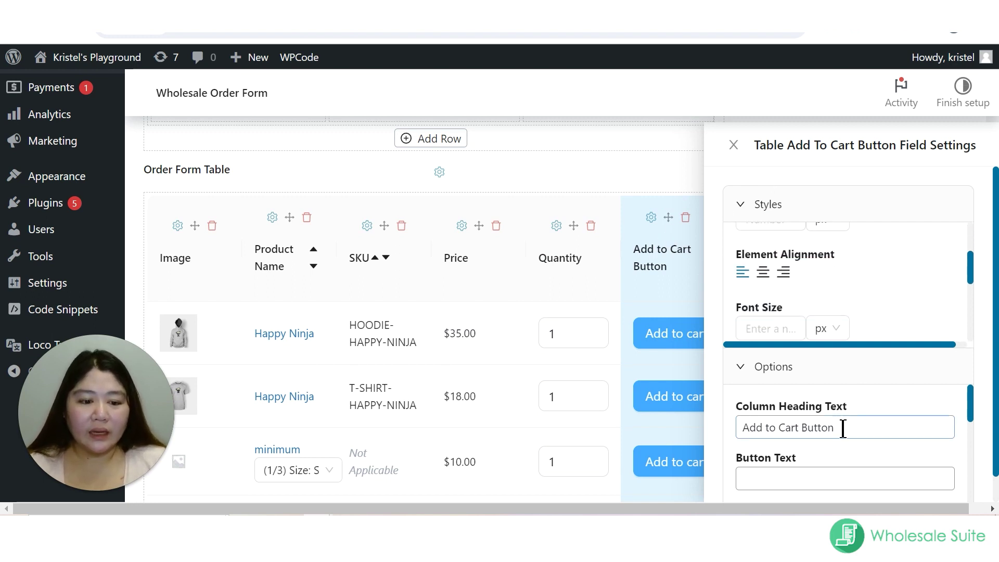
scroll(848, 433, down, 2)
click(743, 436)
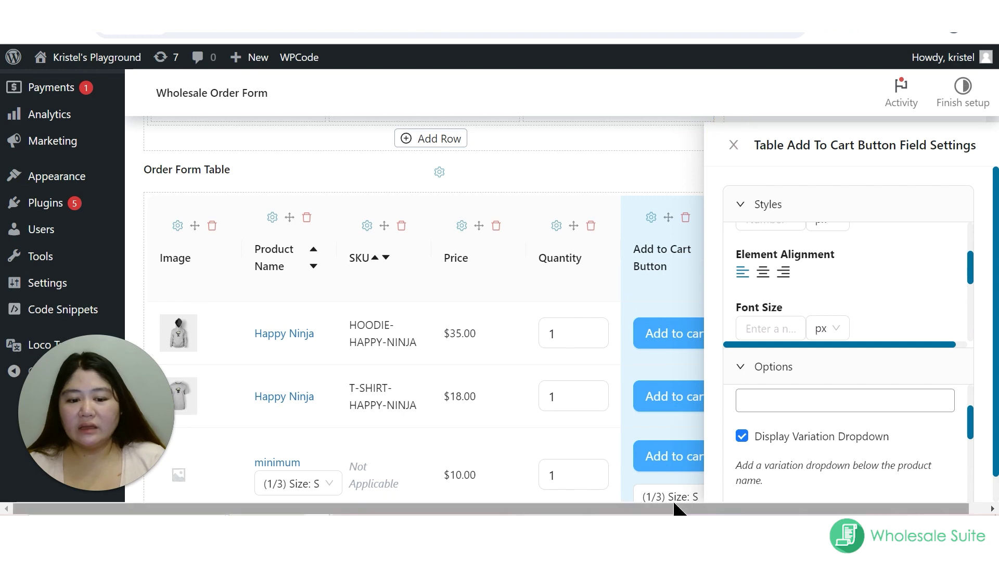
Step: Close the column settings and check the size choices in the variation dropdown under the "minimum" product's Add to cart button, keeping Size: S
click(734, 145)
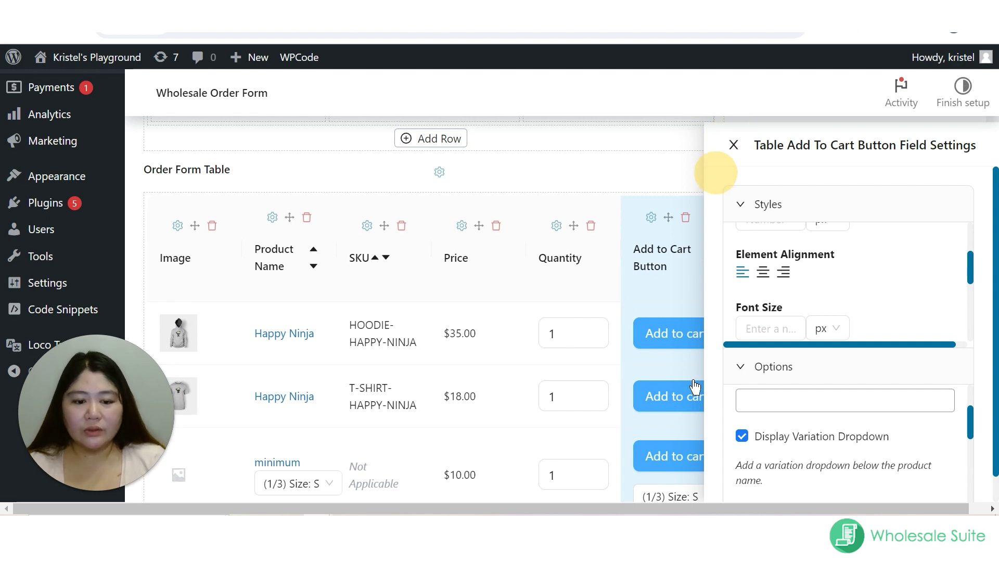
scroll(666, 383, down, 3)
click(677, 341)
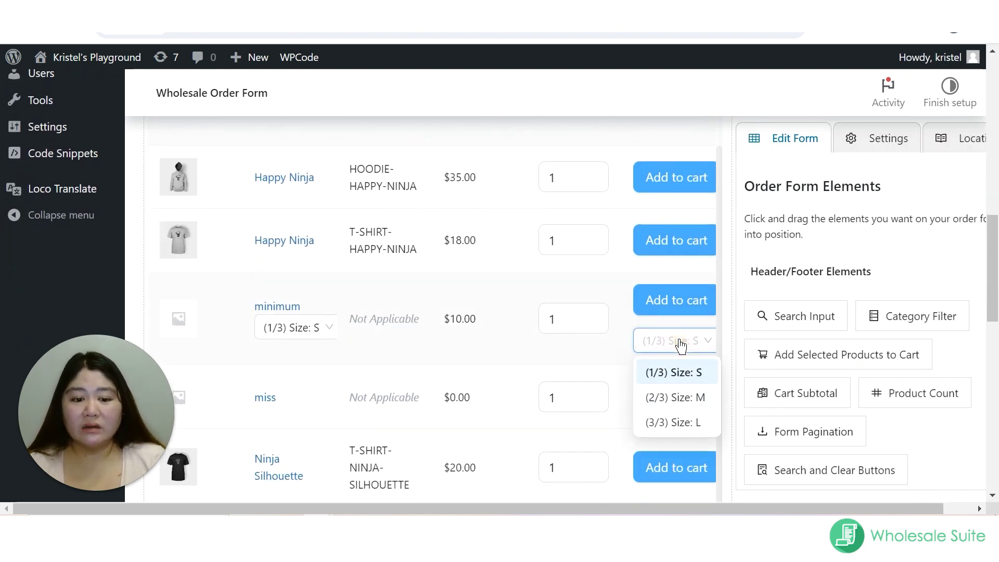
click(656, 373)
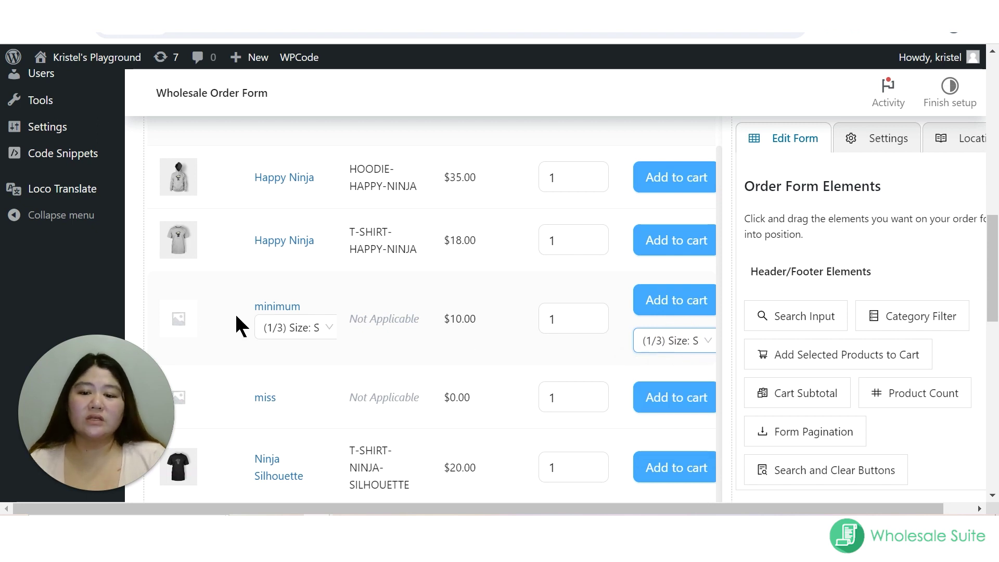
Step: Try Standard (One Box Per Attribute) as the Product Name column's Variation Style and restore Combo (Less Clicks/Faster)
scroll(268, 255, up, 2)
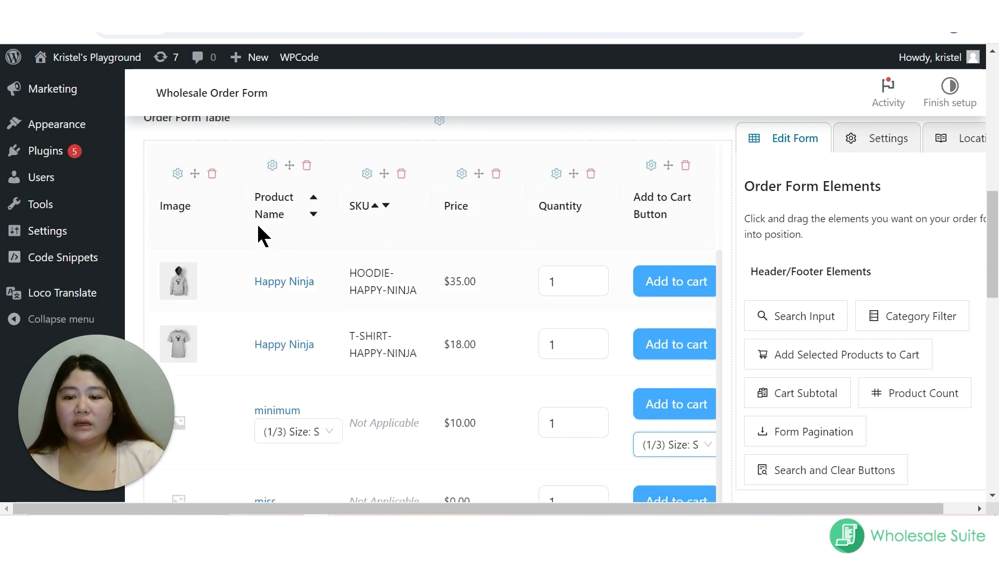
click(272, 165)
scroll(859, 395, down, 5)
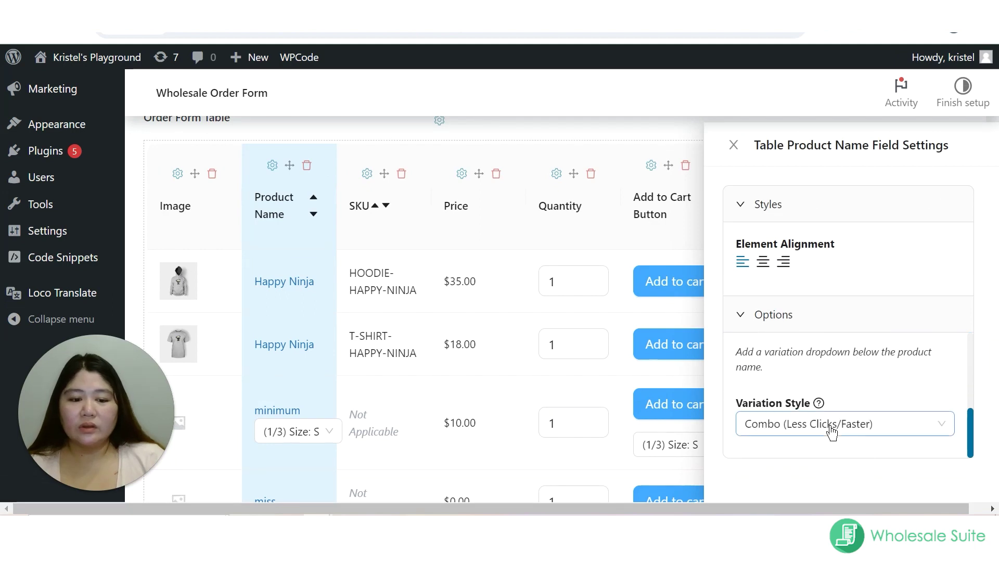
click(831, 424)
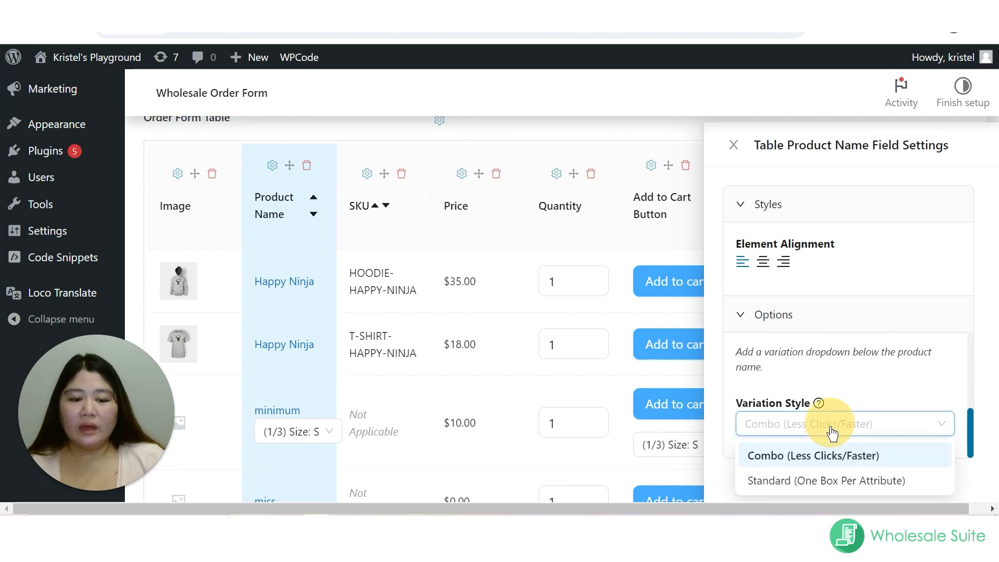
click(840, 484)
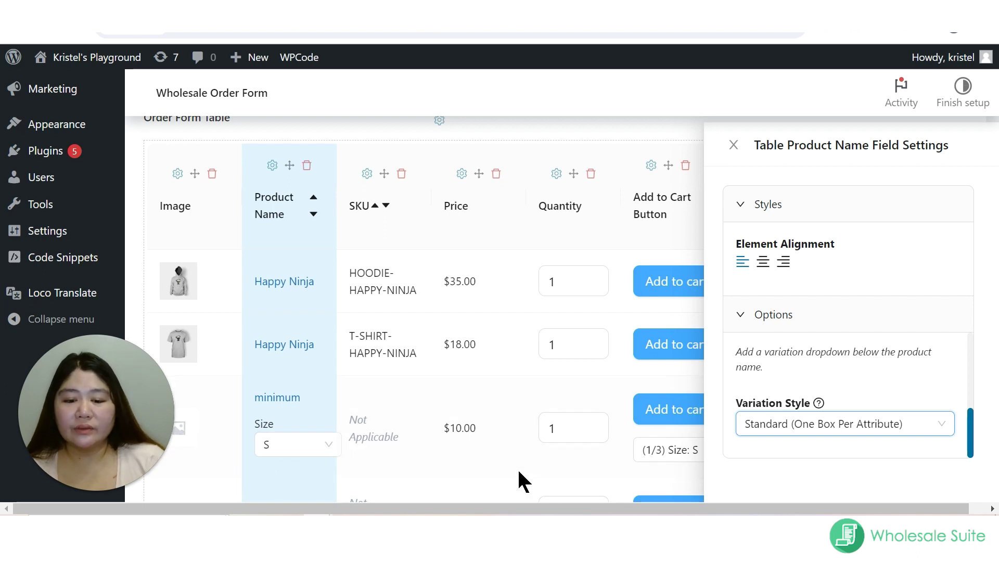
click(497, 465)
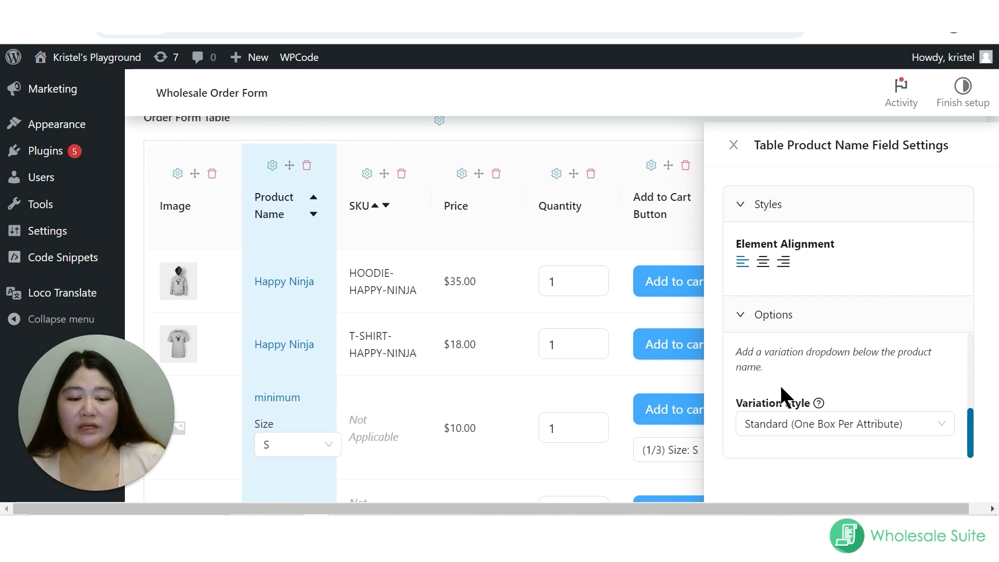
click(793, 436)
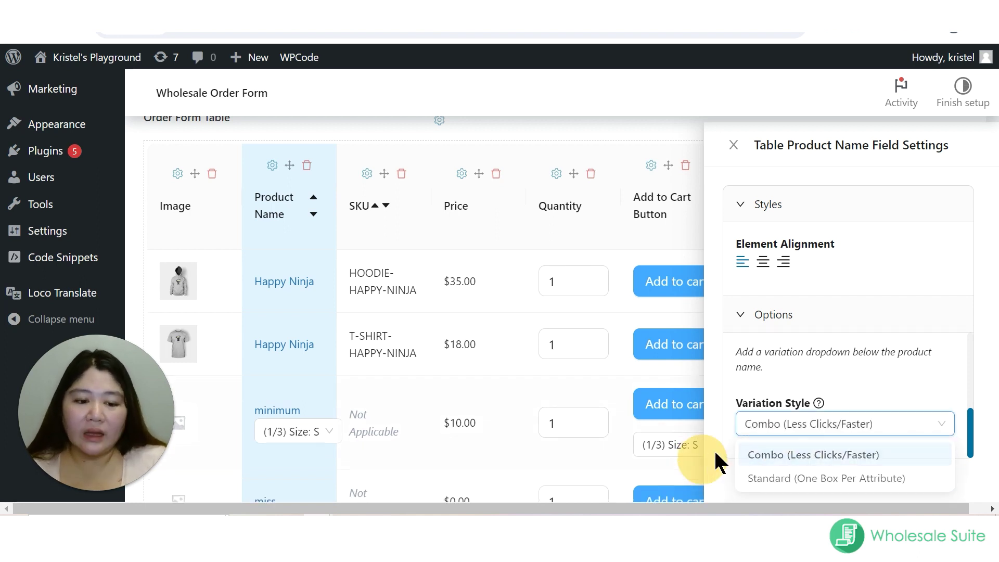
click(750, 454)
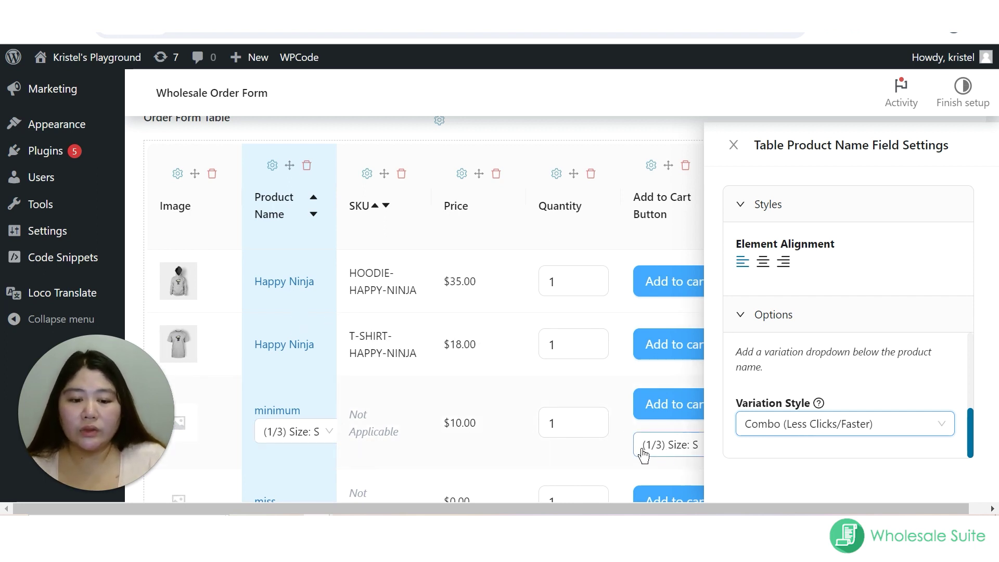
click(616, 440)
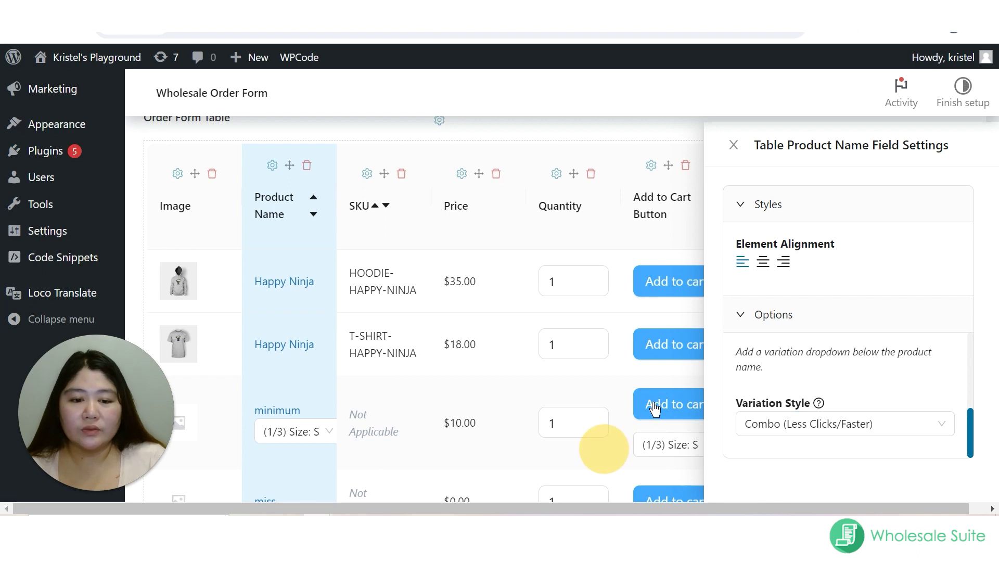
Step: In the Add to Cart Button column's settings, view the Variation Style choices and turn off Display Variation Dropdown
click(651, 165)
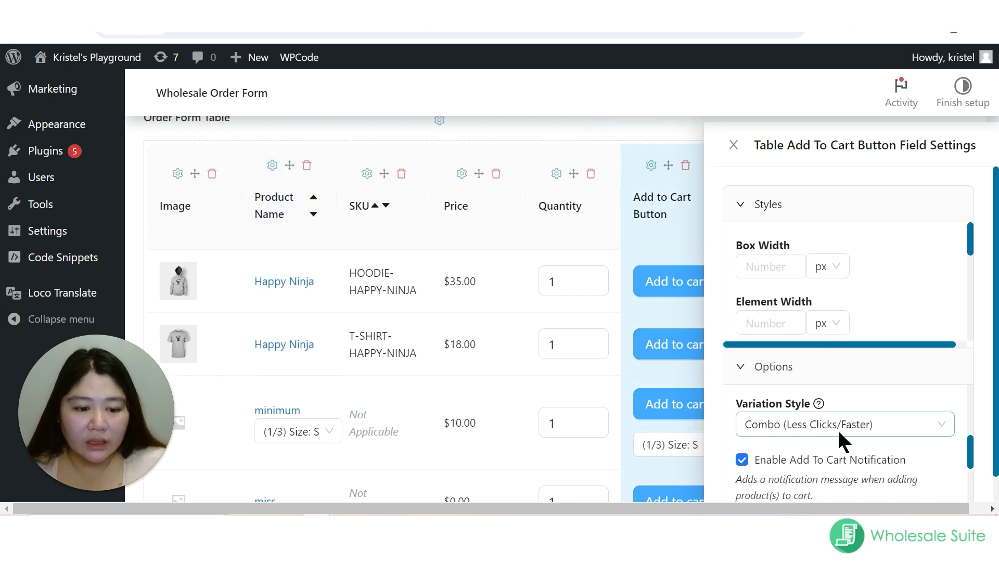
scroll(827, 395, down, 1)
click(807, 406)
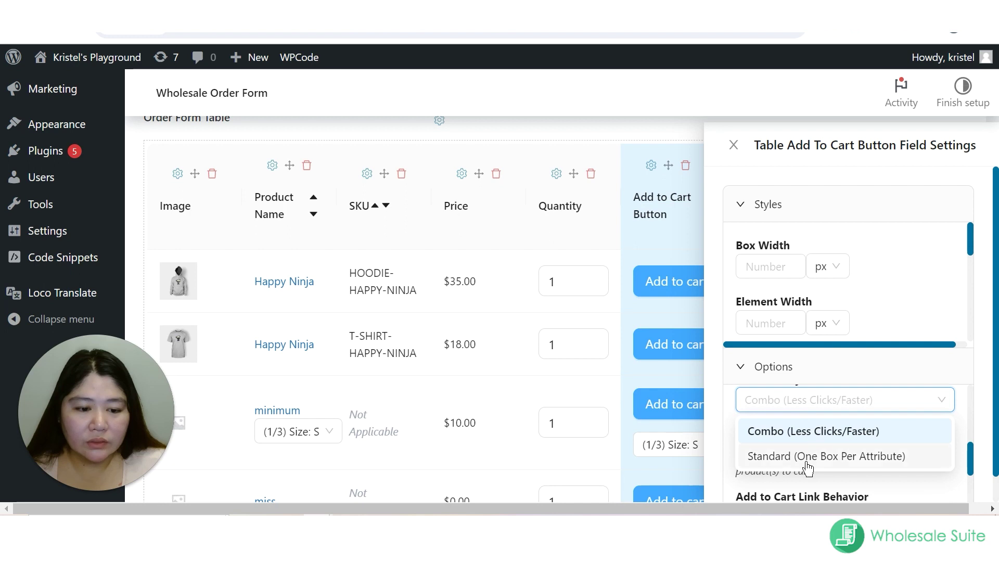
scroll(734, 422, up, 2)
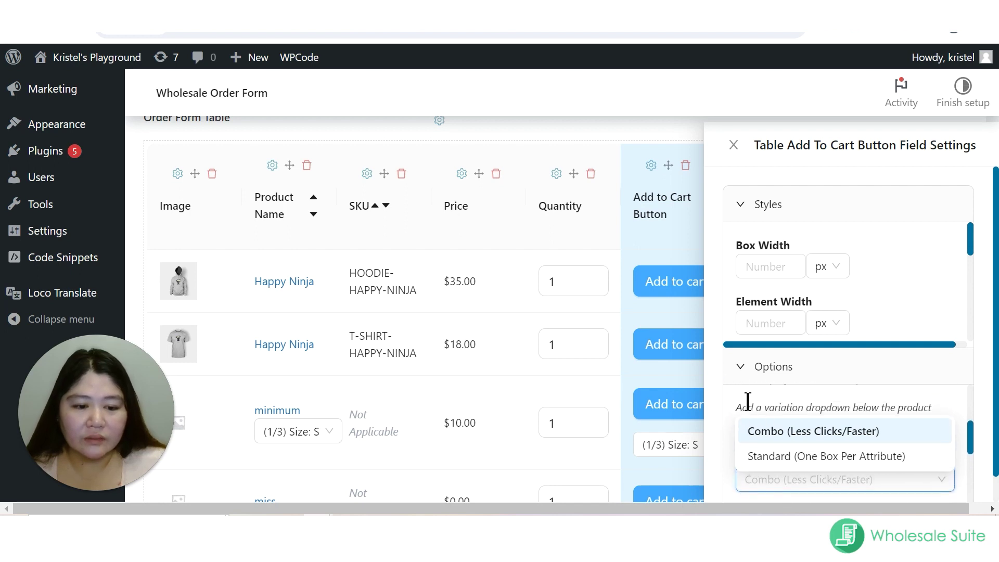
scroll(741, 404, up, 1)
click(722, 429)
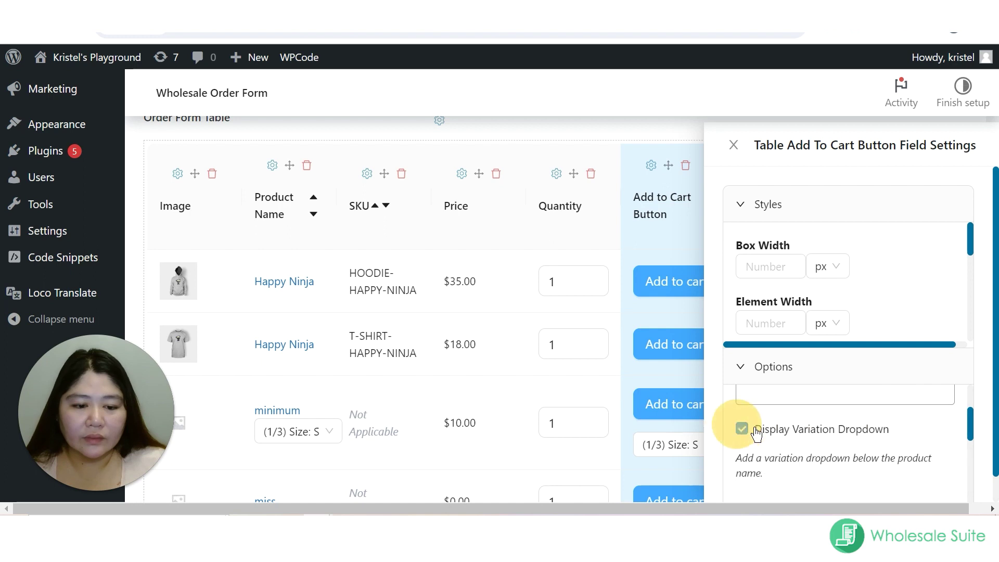
click(756, 432)
Step: Set the Add to Cart Button column's Add to Cart Link Behavior to Open in same tab
scroll(802, 442, down, 3)
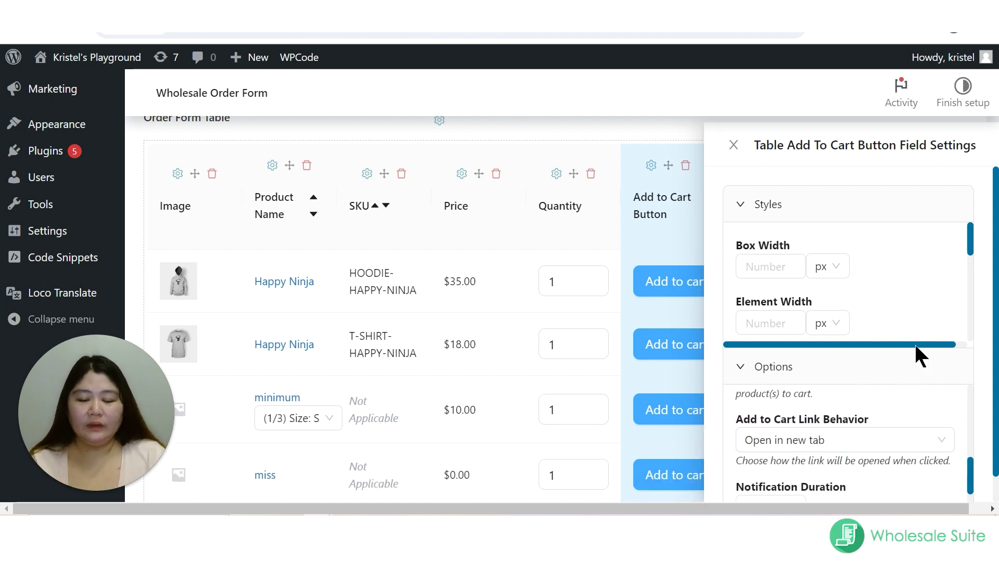
key(ctrl+minus)
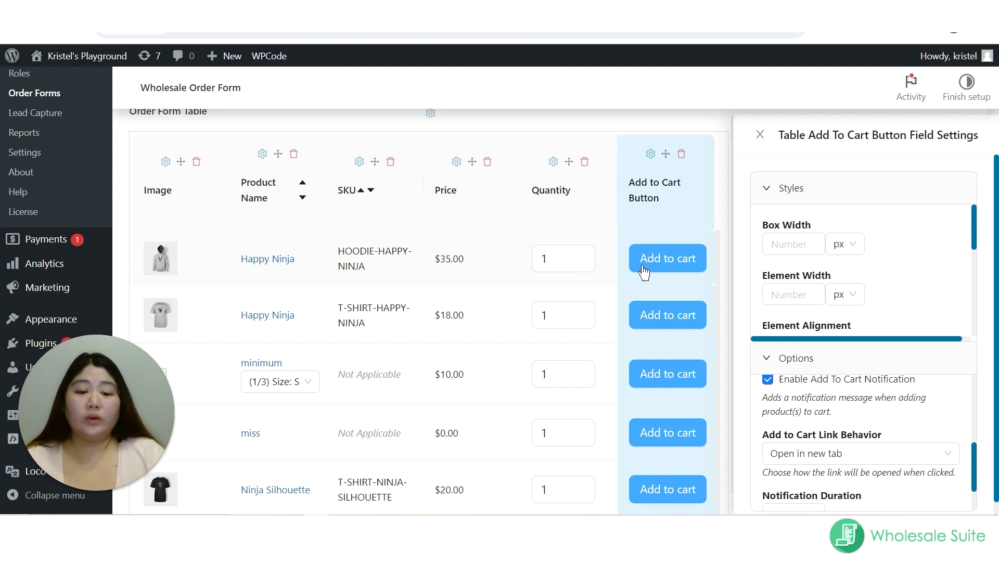
click(884, 458)
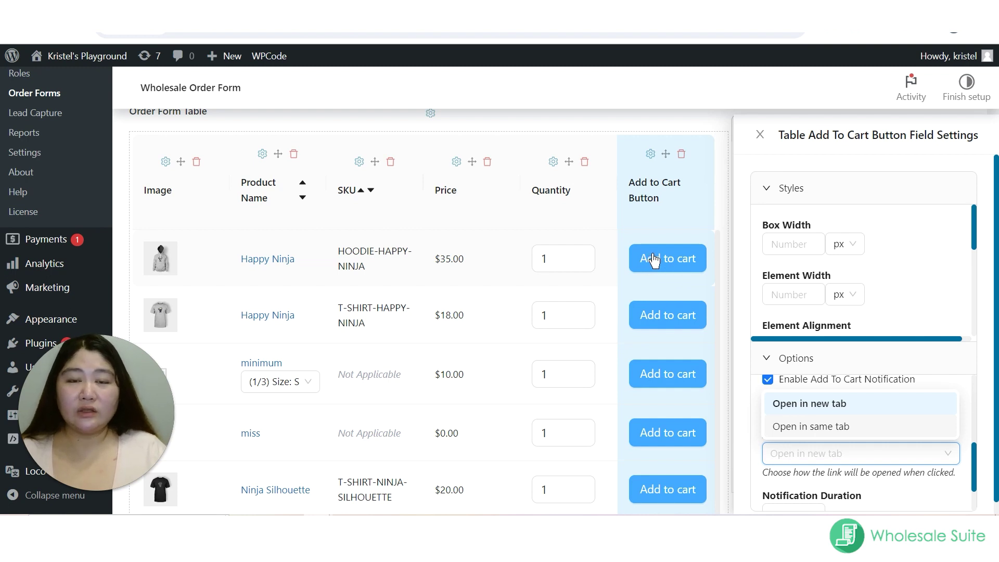
click(810, 405)
click(806, 455)
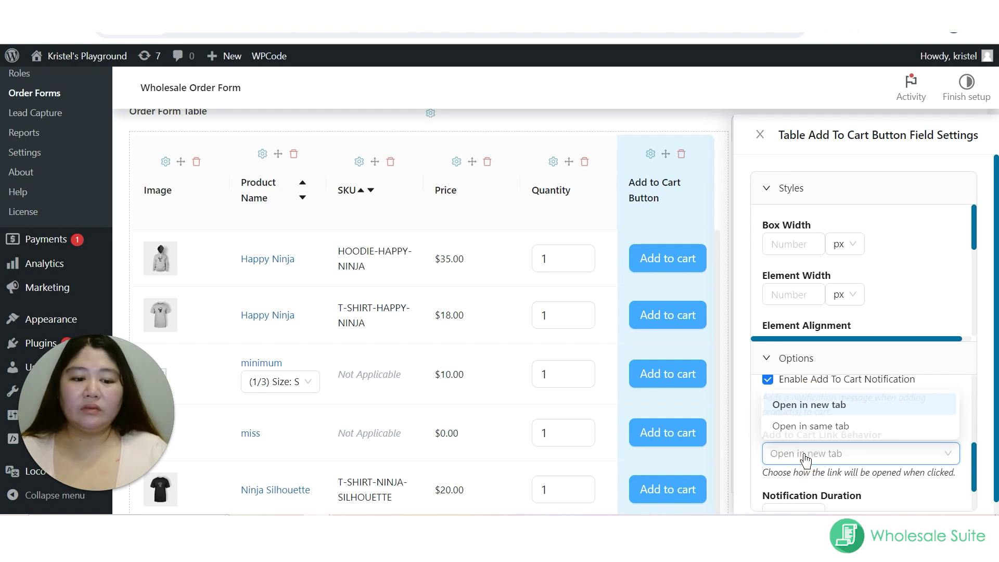
click(799, 427)
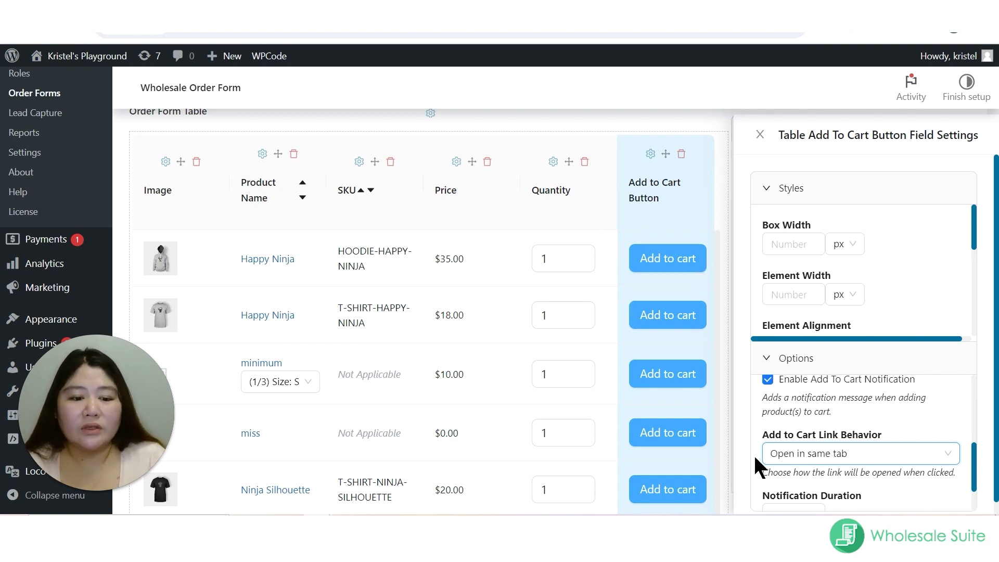
Step: Check the Notification Duration option of the Add to Cart Button column and close its settings
scroll(819, 471, down, 1)
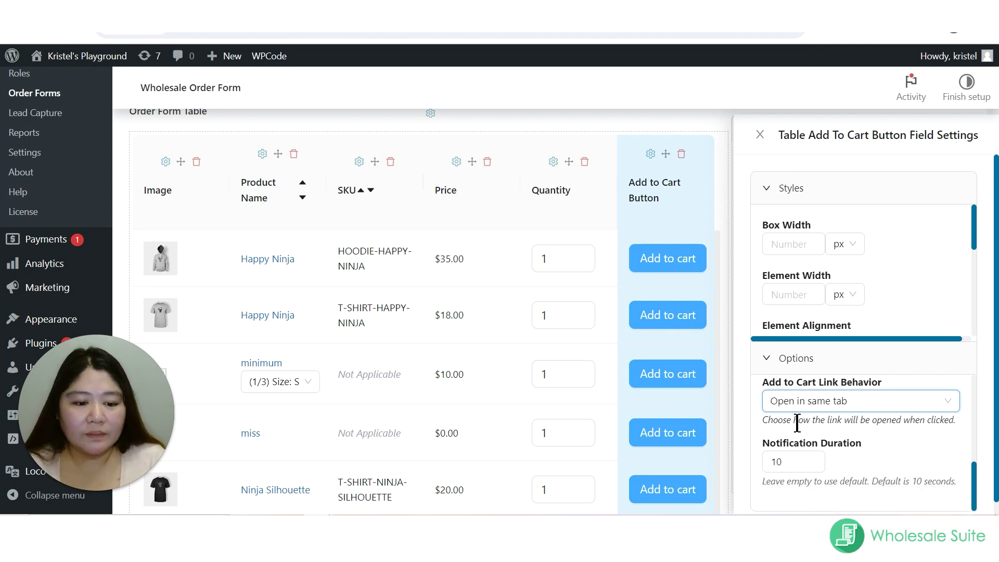
double_click(788, 462)
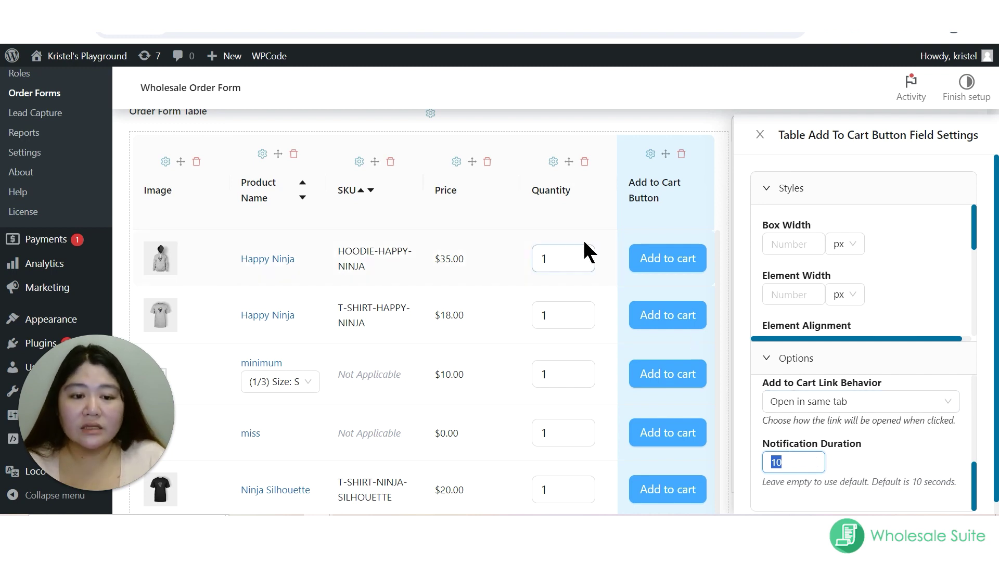
click(761, 136)
Step: View the settings of the Form Pagination and Product Count elements in the form footer
scroll(442, 333, down, 8)
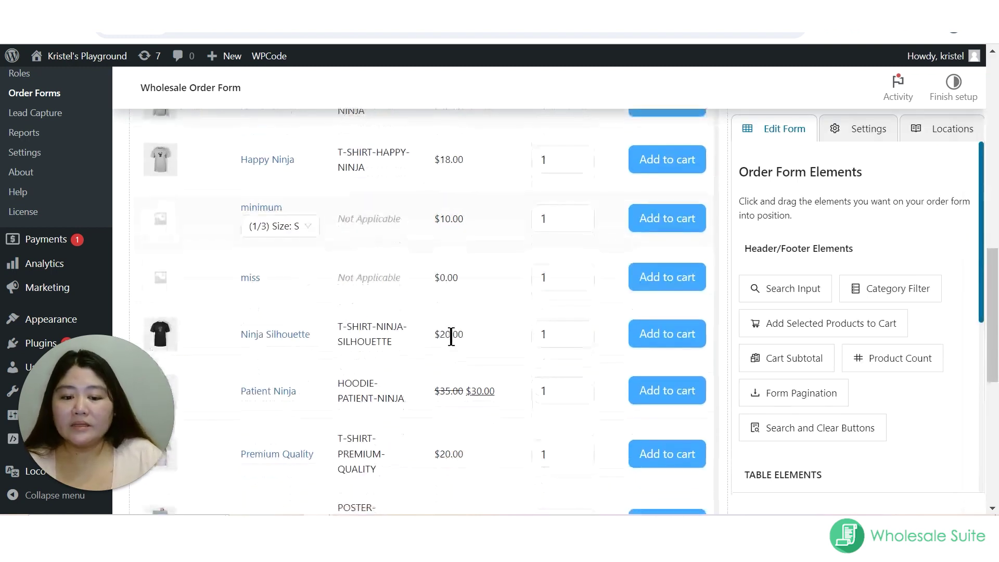
scroll(476, 355, down, 3)
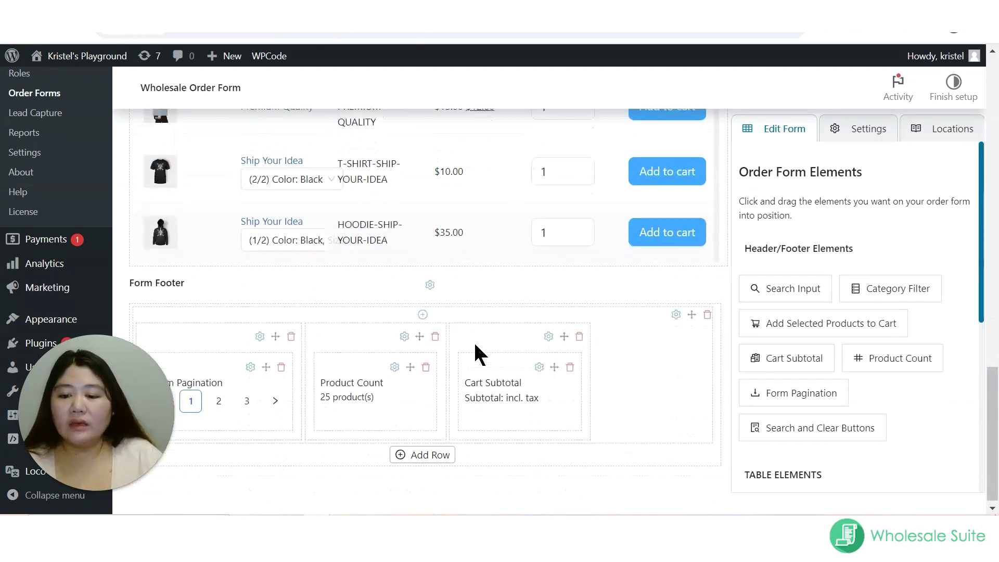
click(250, 363)
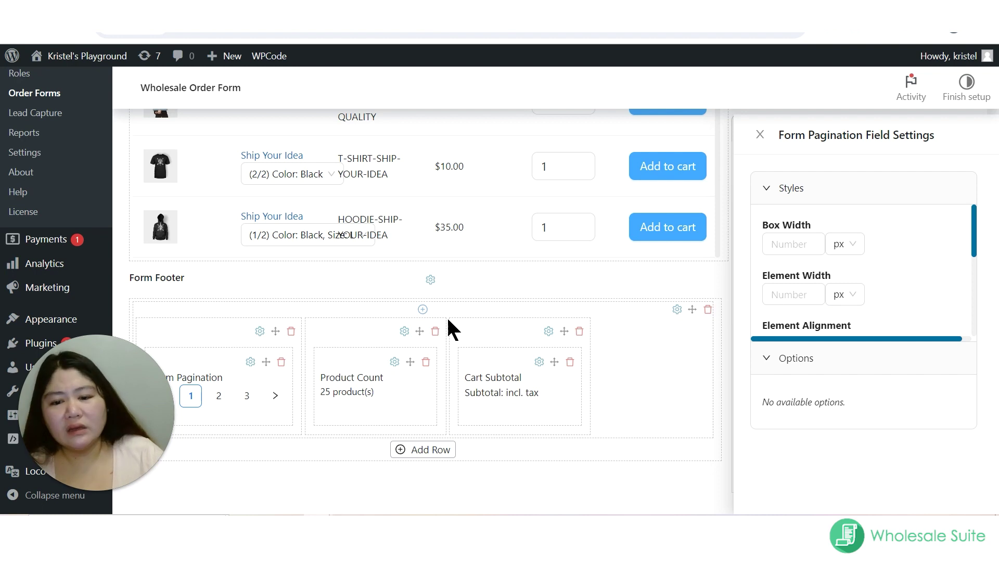
click(394, 361)
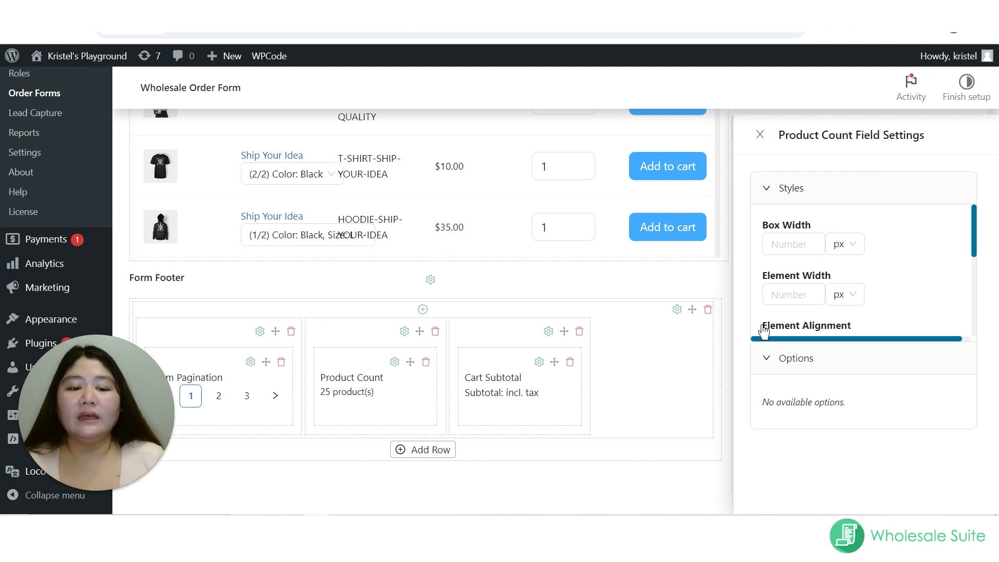
Step: Review the footer's Cart Subtotal settings, including the Pre-Text and Empty Cart Text options
click(539, 363)
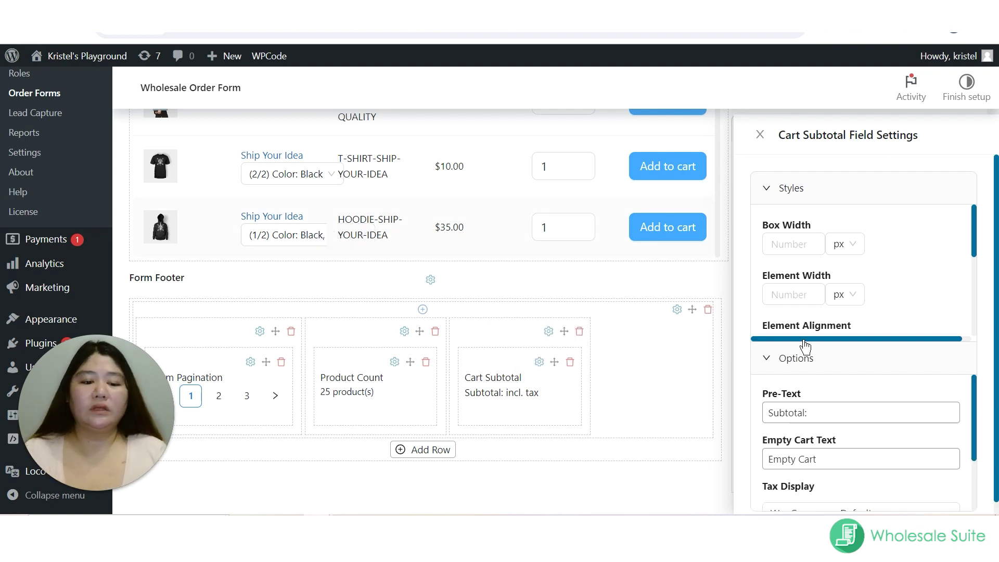
scroll(858, 453, down, 2)
scroll(861, 452, up, 2)
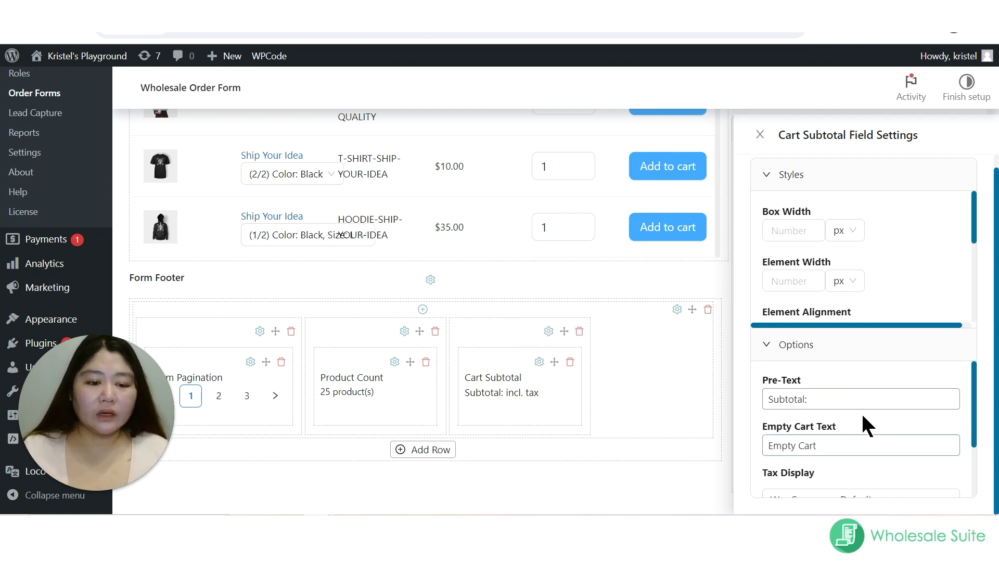
scroll(860, 390, down, 1)
scroll(860, 388, up, 1)
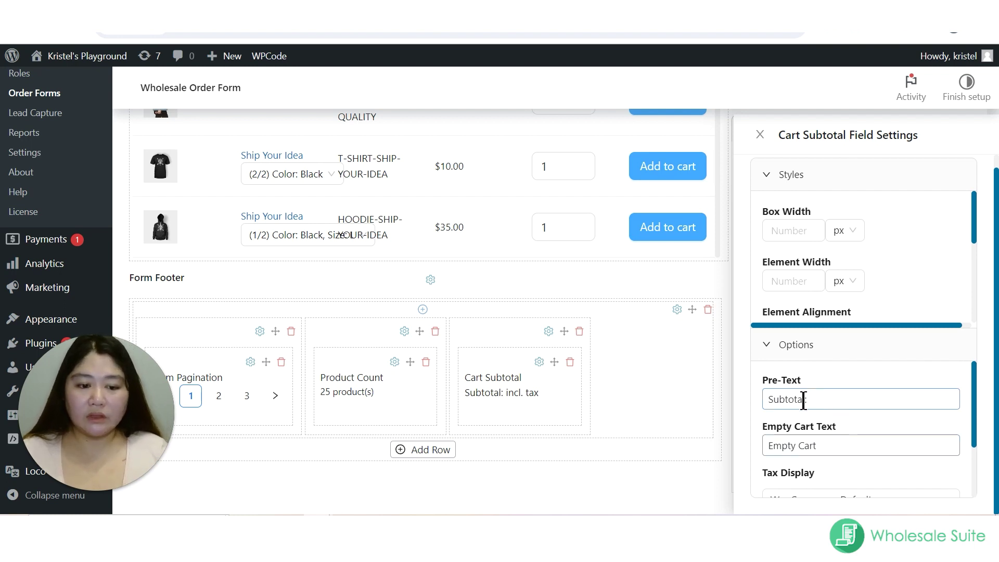
scroll(820, 409, down, 1)
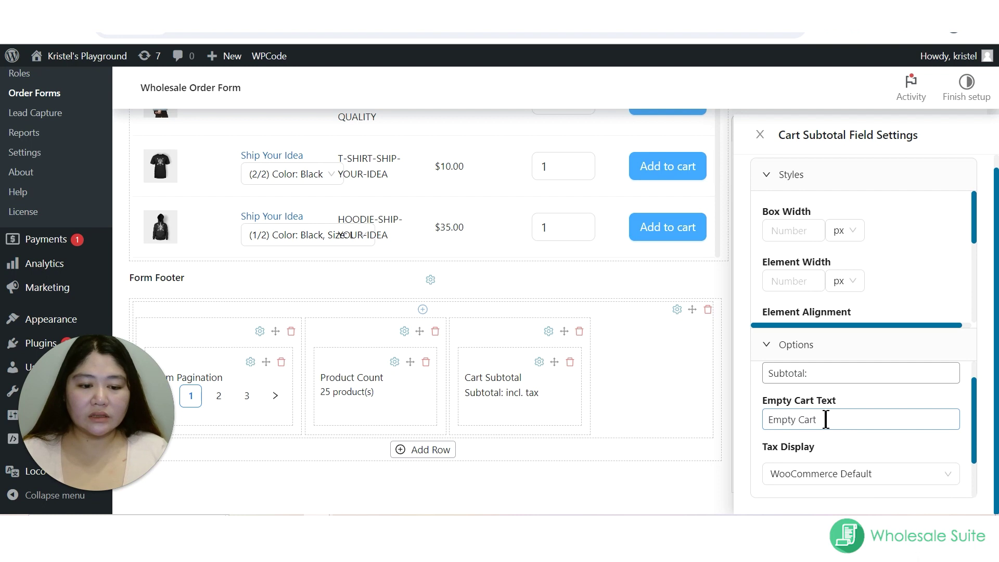
triple_click(792, 419)
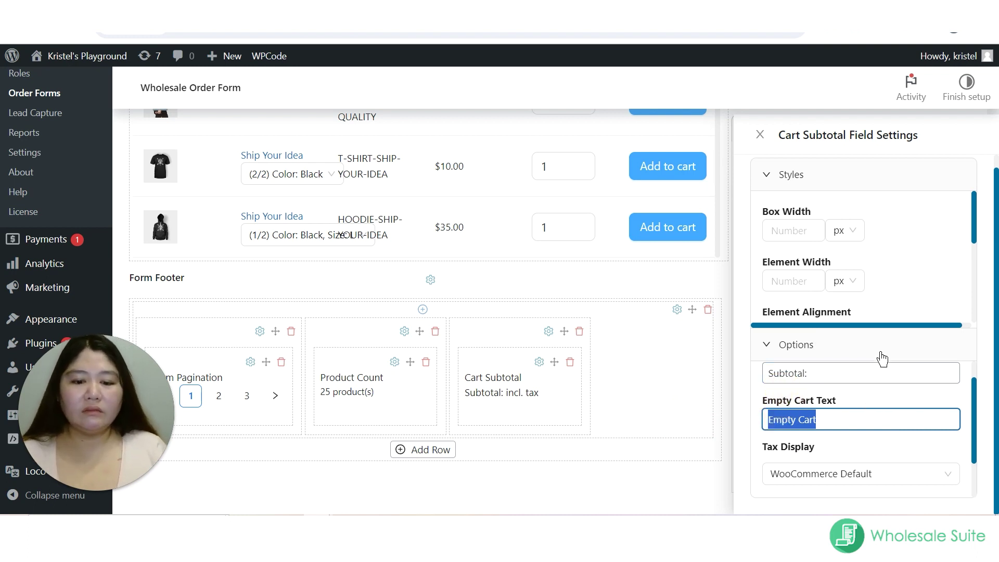
Step: View the Cart Subtotal's Tax Display choices, keep WooCommerce Default, and close the element's settings
click(888, 476)
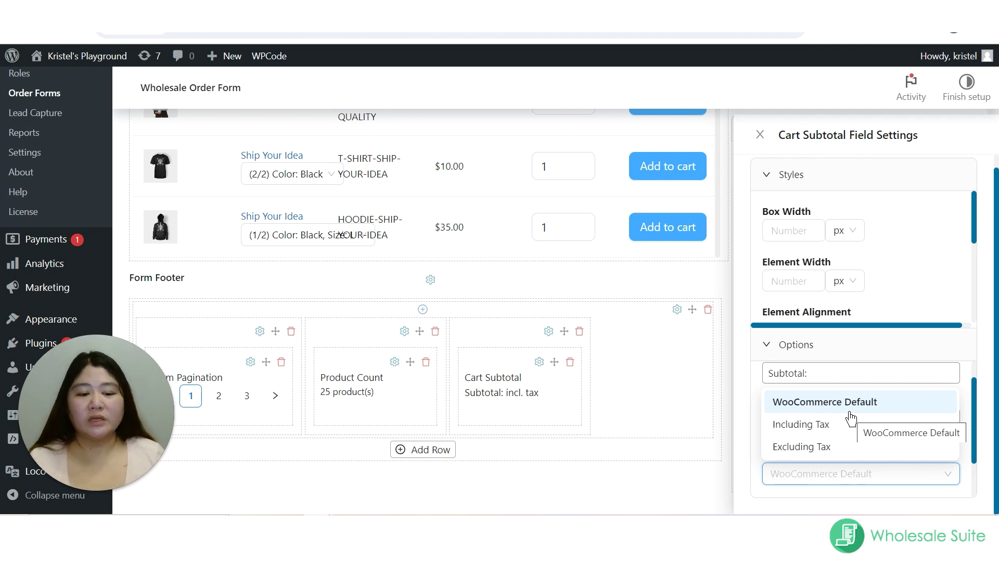
click(871, 403)
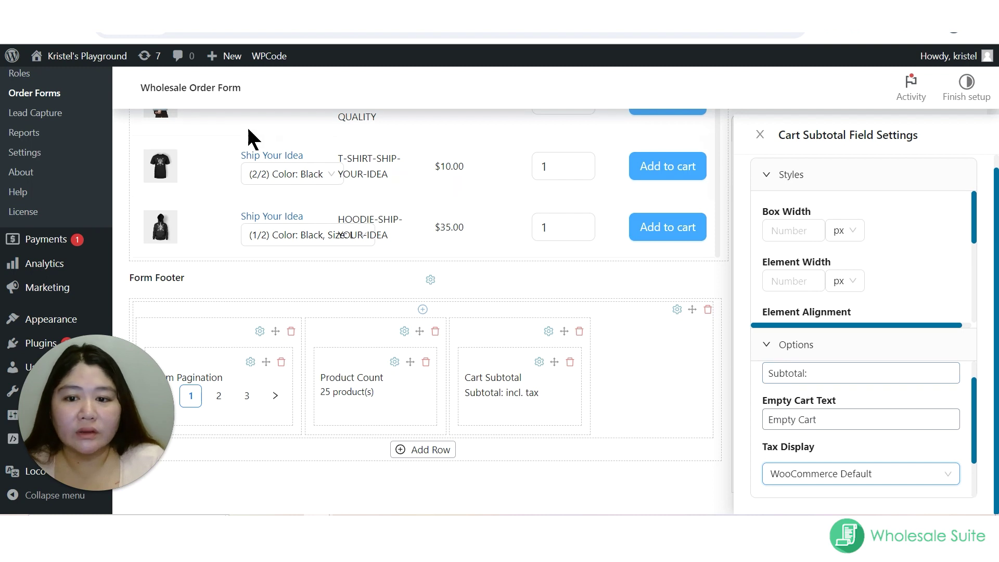
click(760, 134)
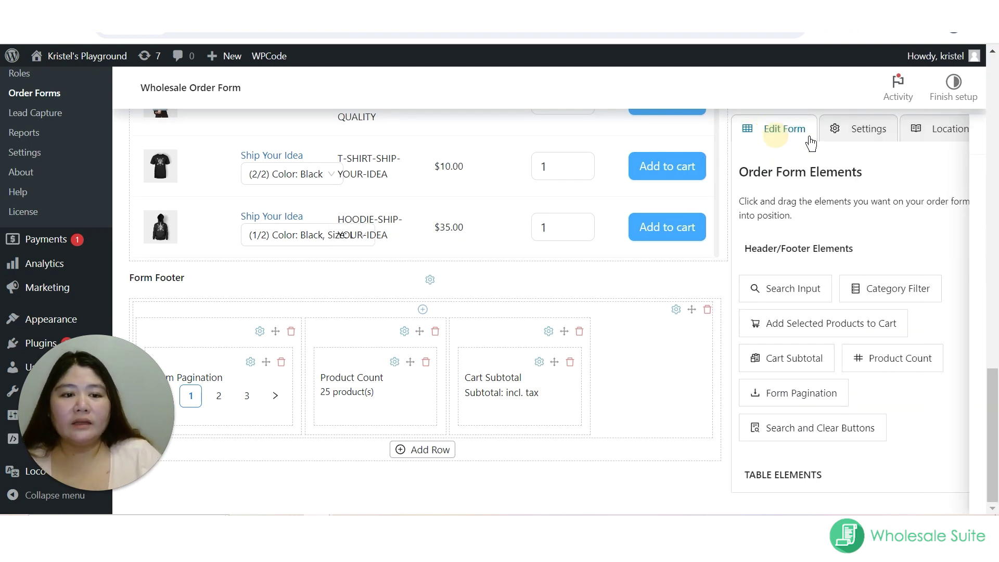
Step: From the form's general settings, review the Form Permissions page and return to the form editor
click(856, 130)
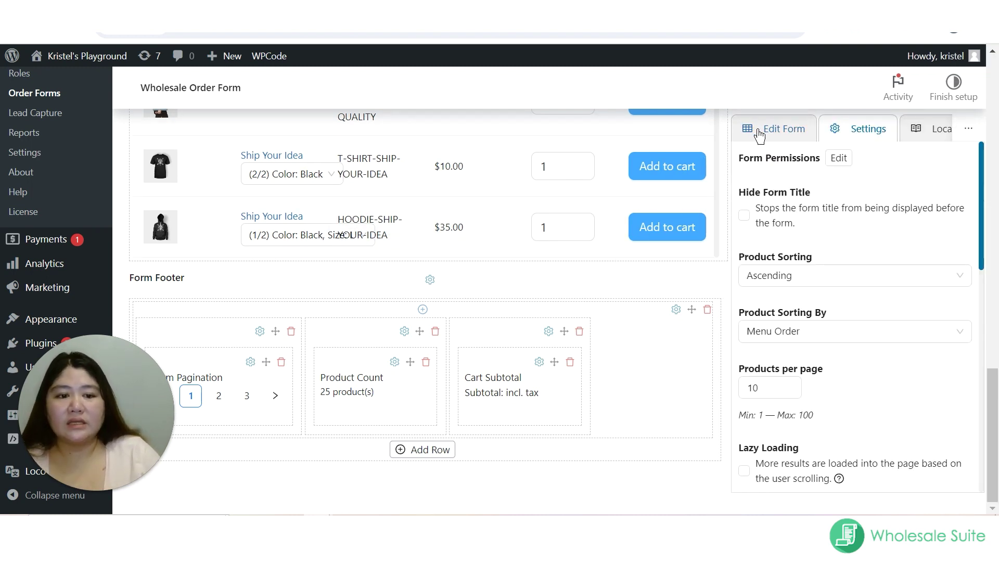
click(758, 131)
click(861, 129)
scroll(847, 227, down, 5)
scroll(848, 227, up, 10)
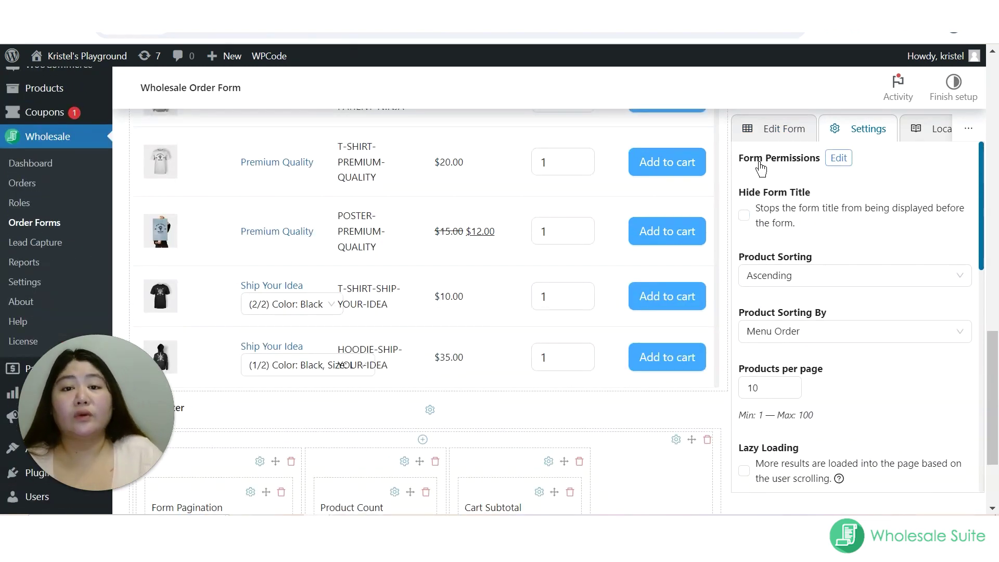
click(840, 159)
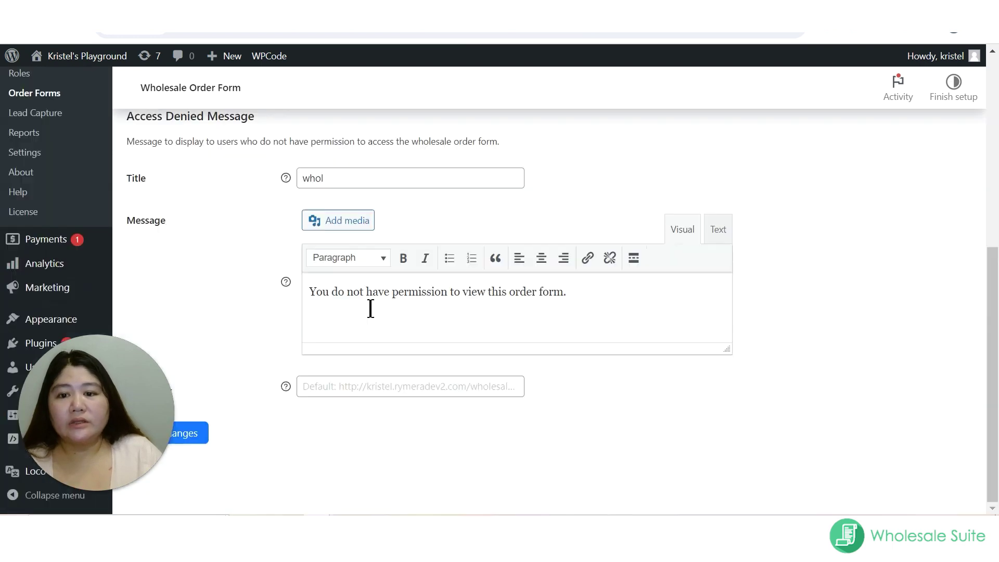
scroll(364, 308, up, 5)
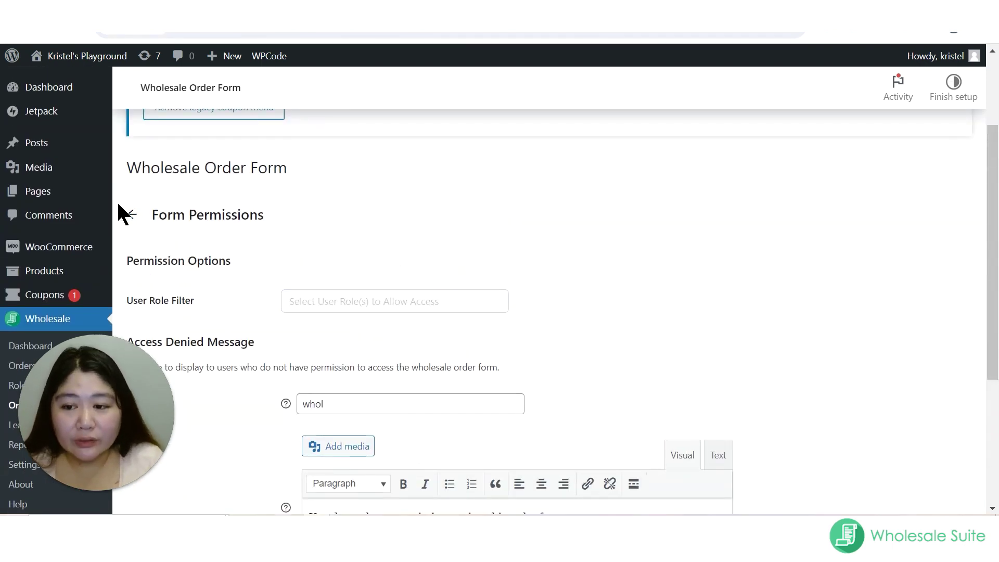
click(132, 214)
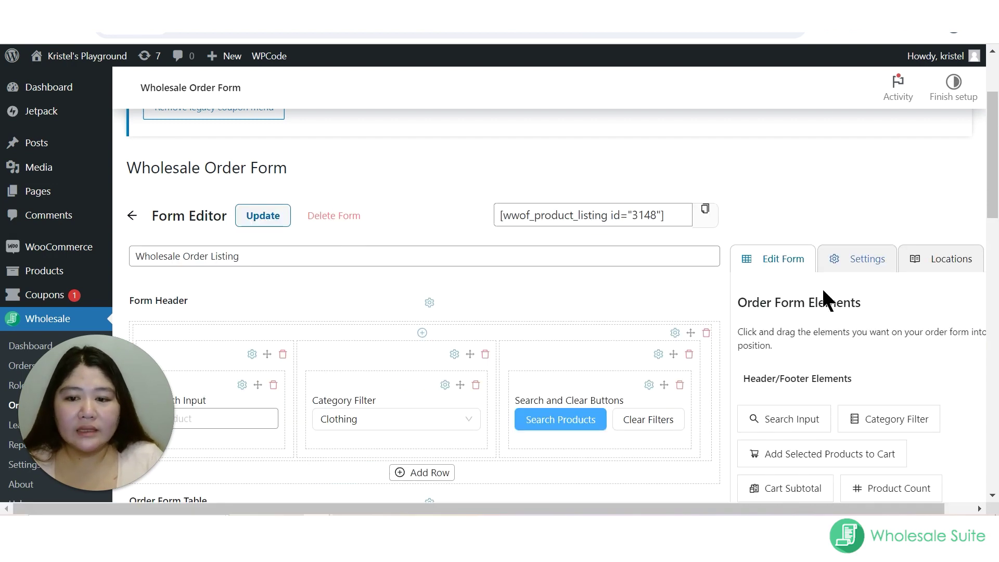
Step: In the form's general settings, keep Product Sorting at Ascending and set Product Sorting By to Name
scroll(860, 310, down, 2)
click(858, 259)
scroll(898, 296, down, 3)
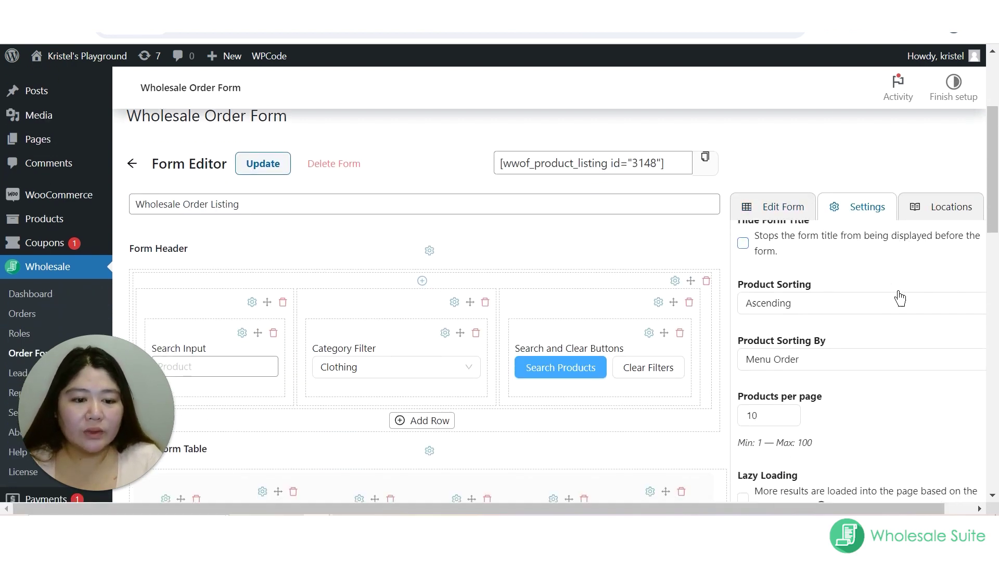
click(842, 309)
click(839, 317)
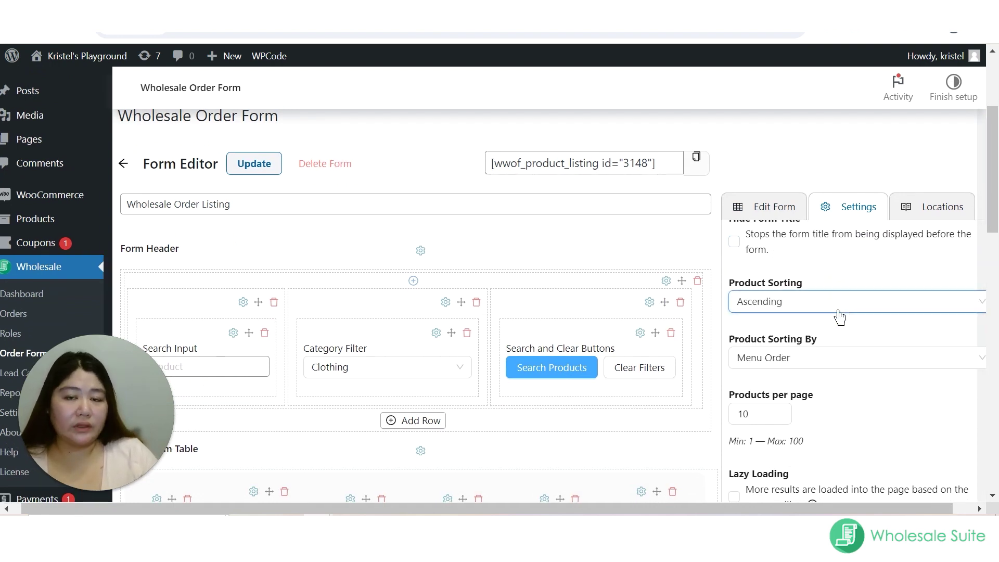
click(816, 358)
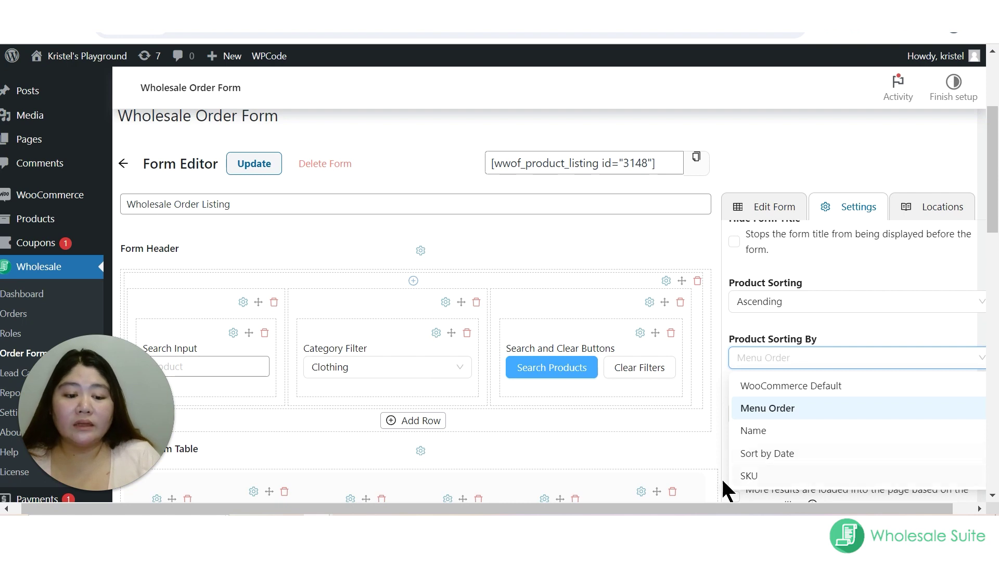
click(770, 434)
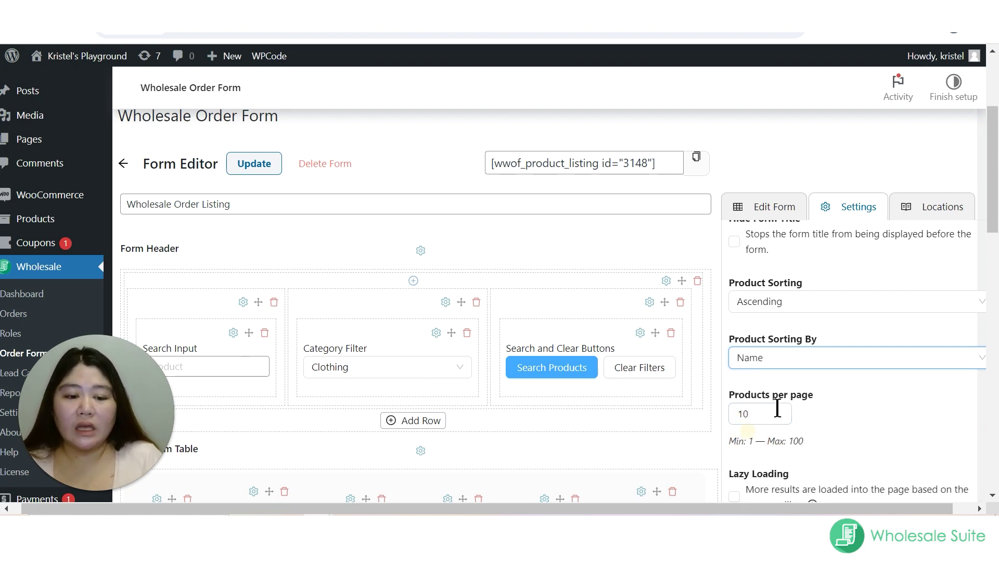
click(837, 331)
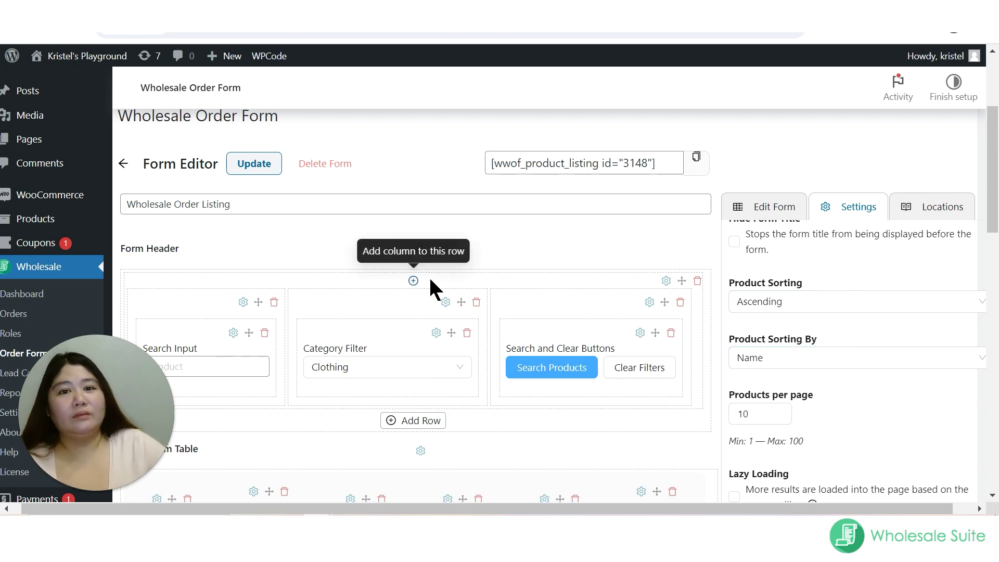
Step: Check the Products per page setting and its allowed range
scroll(791, 359, down, 1)
scroll(792, 363, down, 1)
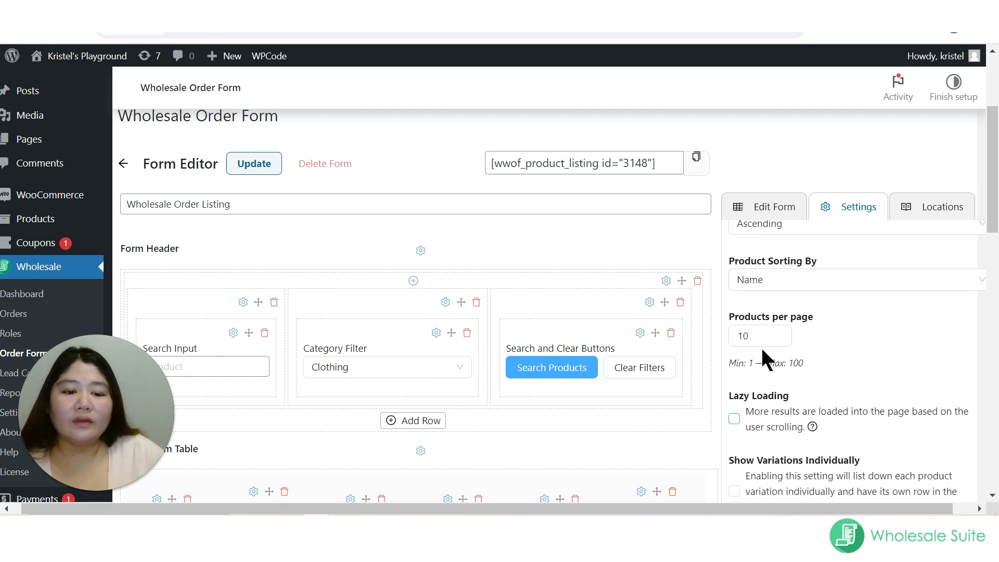
scroll(765, 343, up, 1)
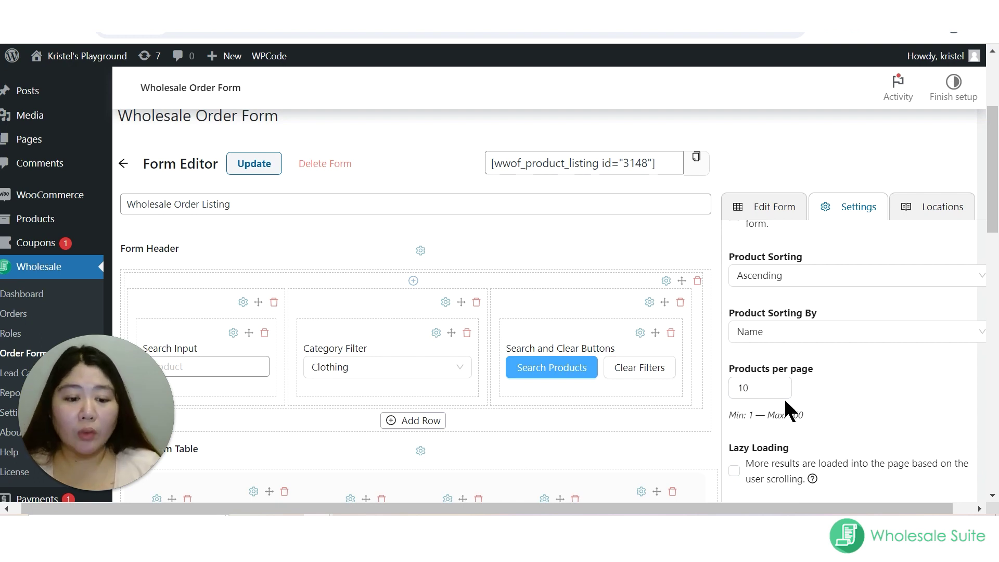
drag(762, 388, 724, 398)
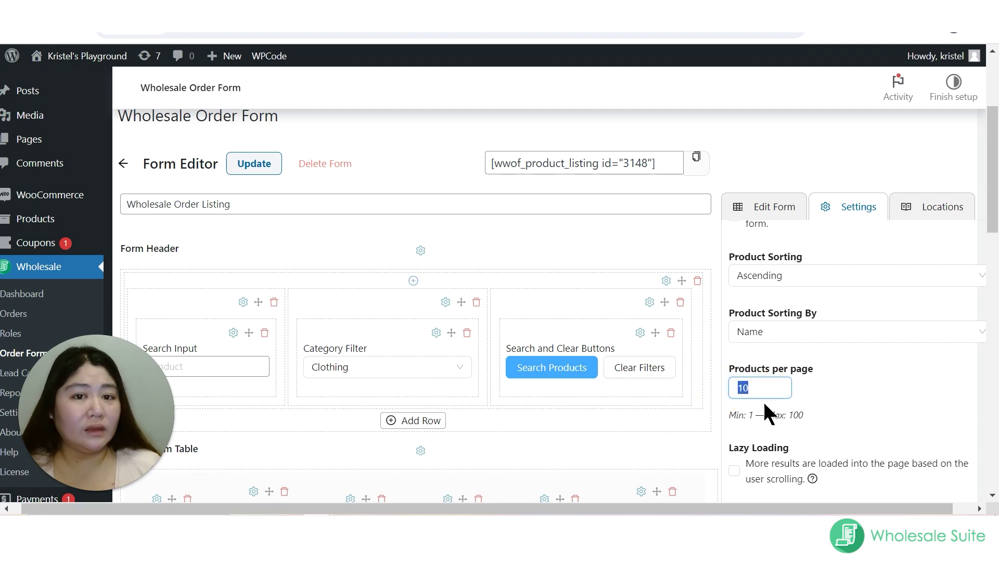
Step: Try enabling Lazy Loading for the order form and turn it back off
scroll(876, 330, down, 3)
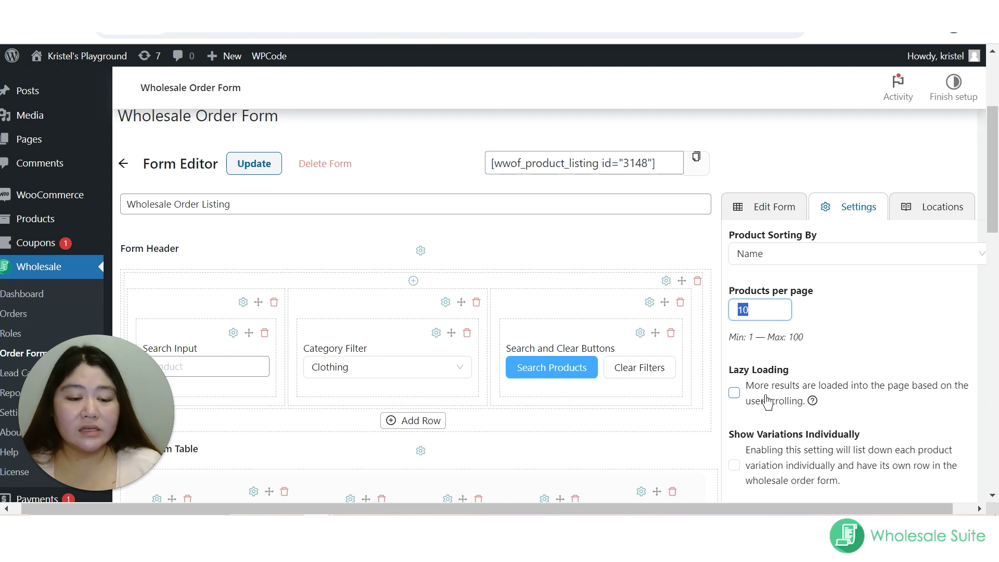
click(740, 406)
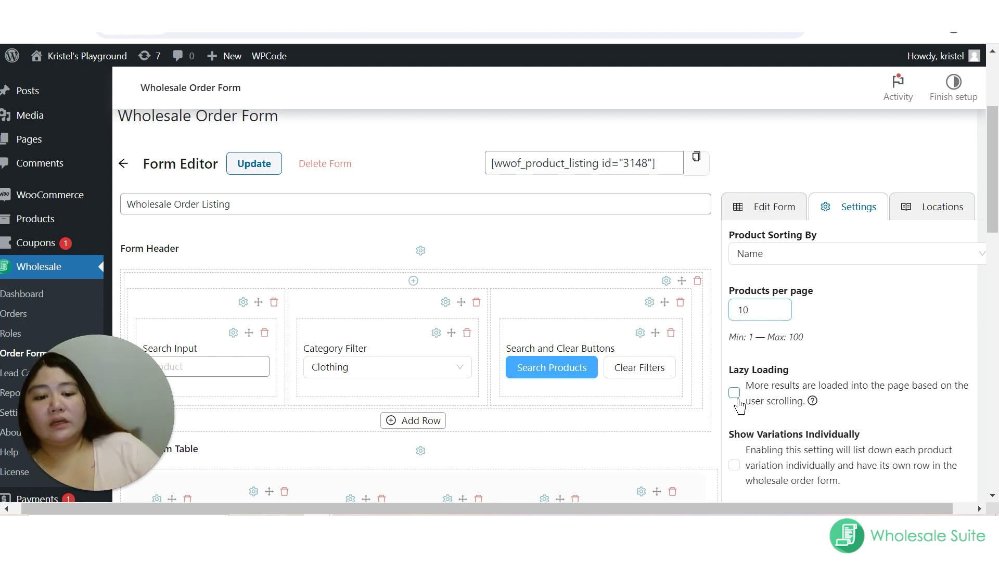
click(736, 396)
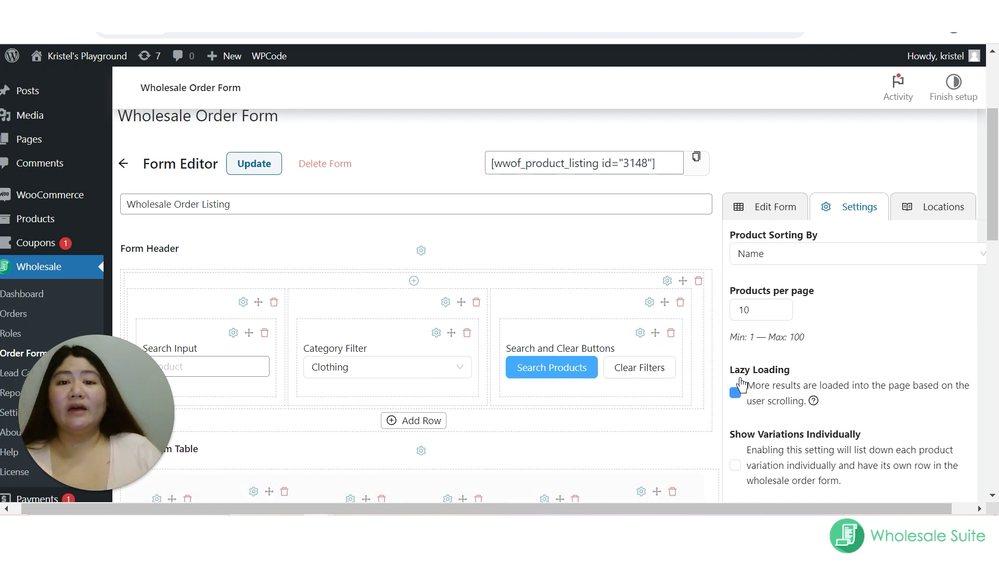
click(740, 387)
Step: Look over the footer pagination and remaining form settings, and turn on Show Variations Individually
scroll(439, 423, down, 10)
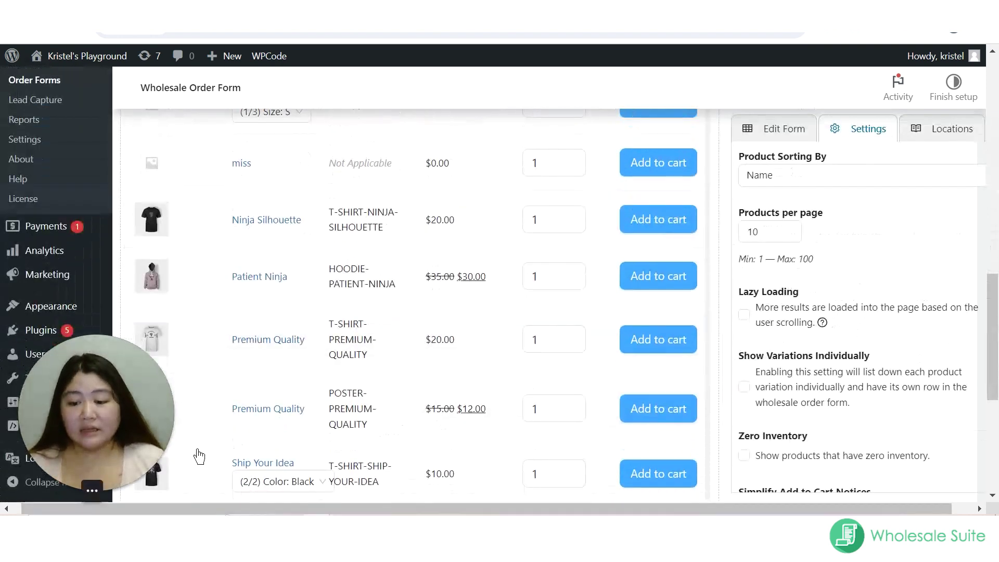
scroll(199, 457, down, 6)
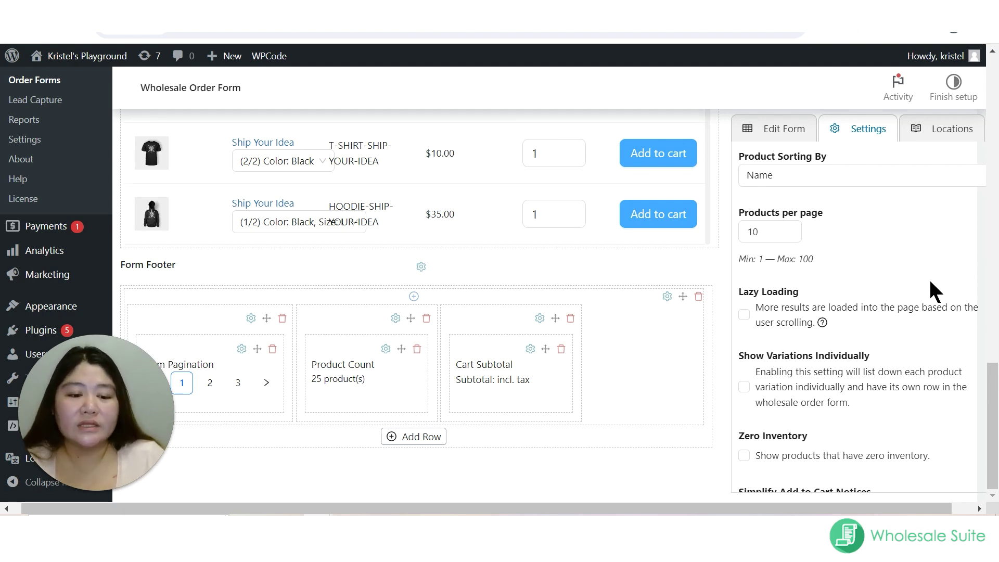
scroll(781, 271, down, 2)
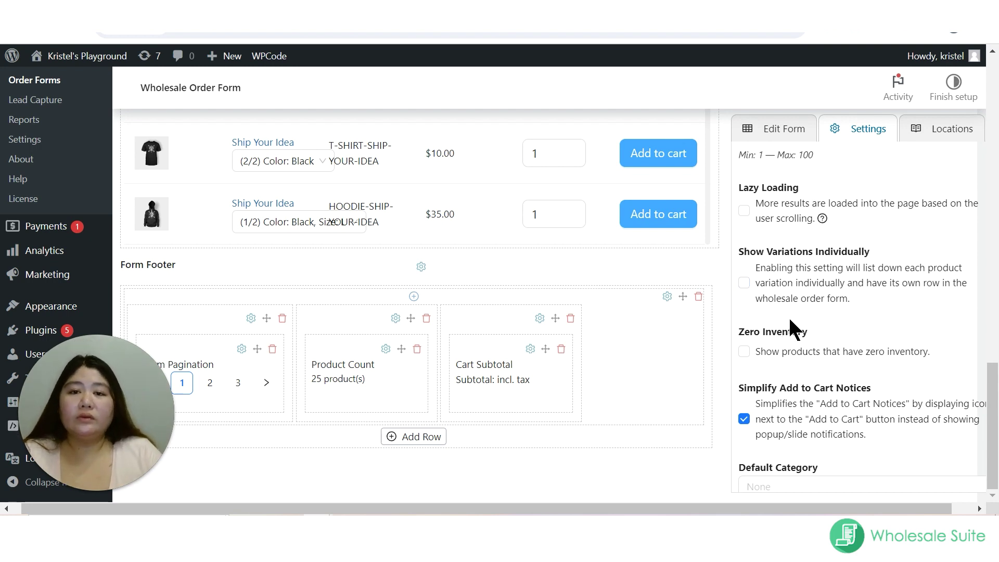
scroll(330, 263, up, 3)
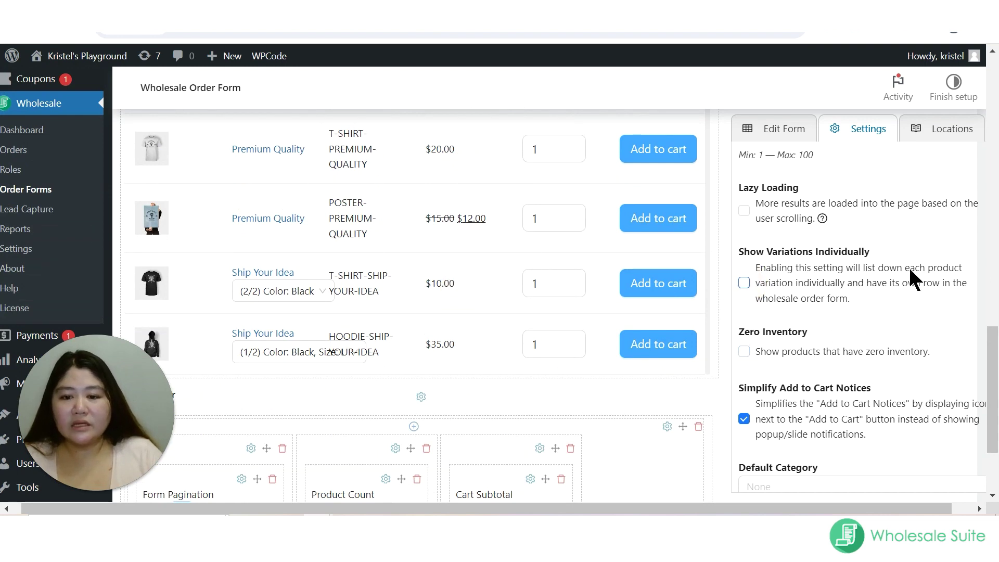
click(744, 283)
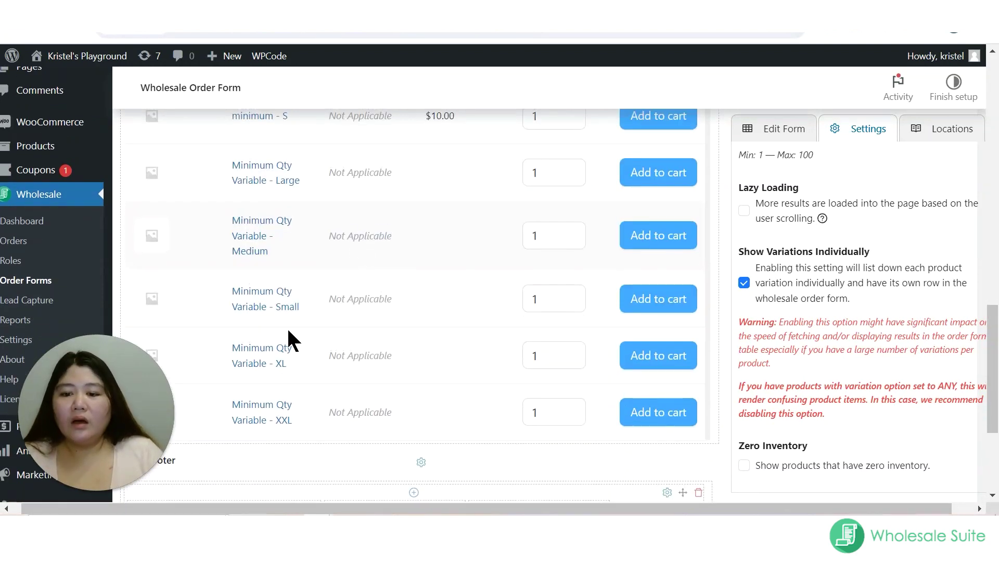
Step: Review the individually listed product variations in the order table and turn off Show Variations Individually
scroll(319, 269, up, 4)
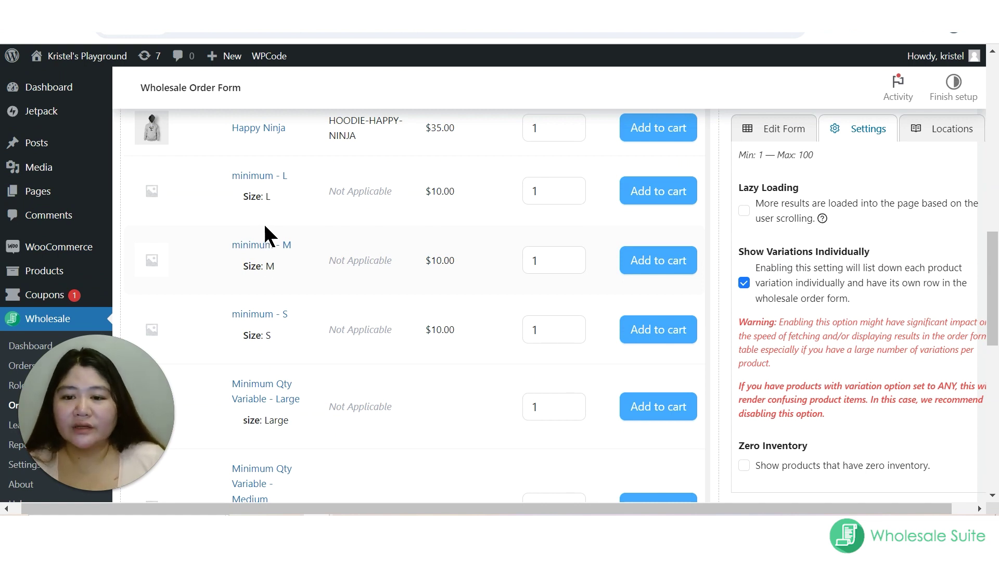
scroll(264, 224, up, 2)
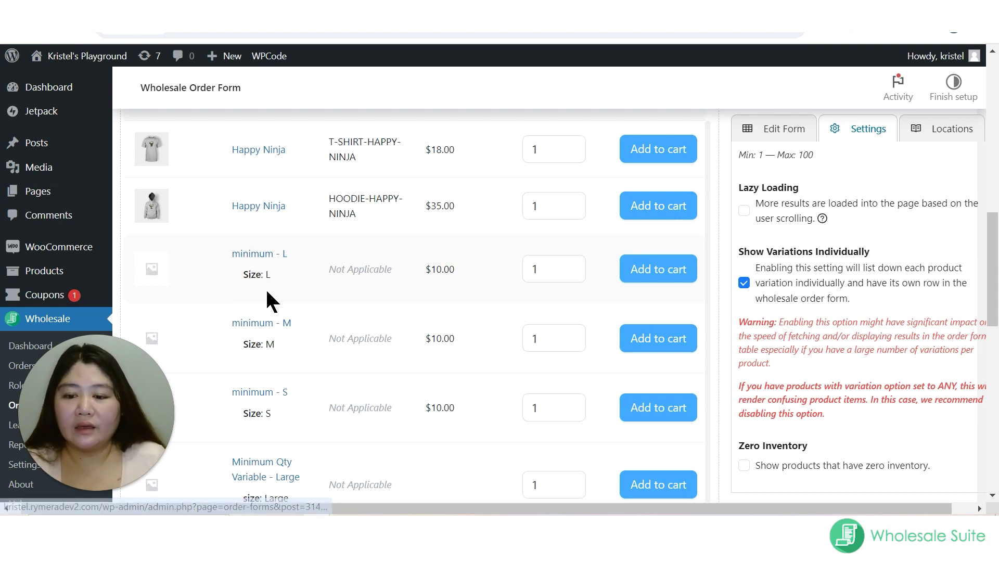
scroll(271, 312, down, 3)
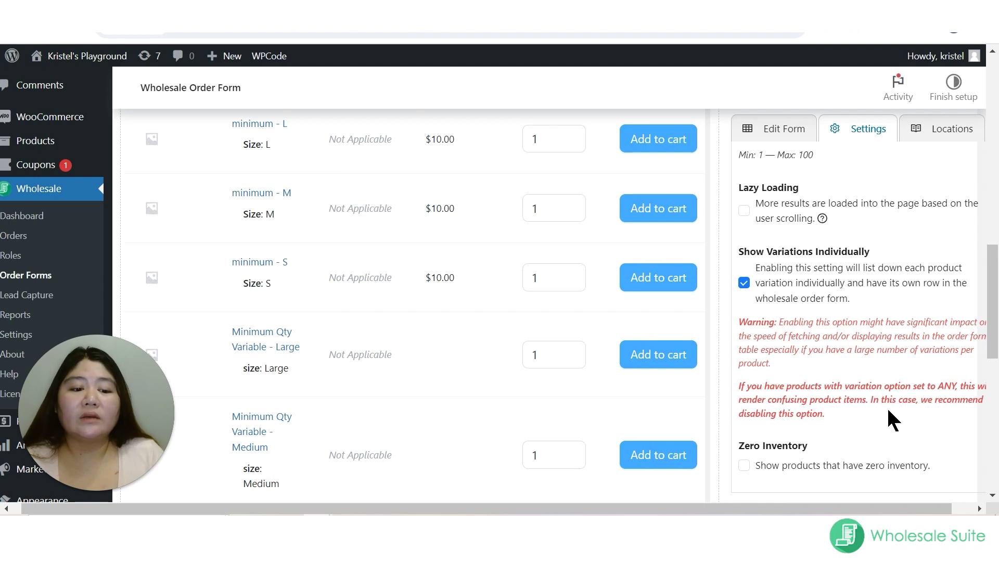
click(744, 283)
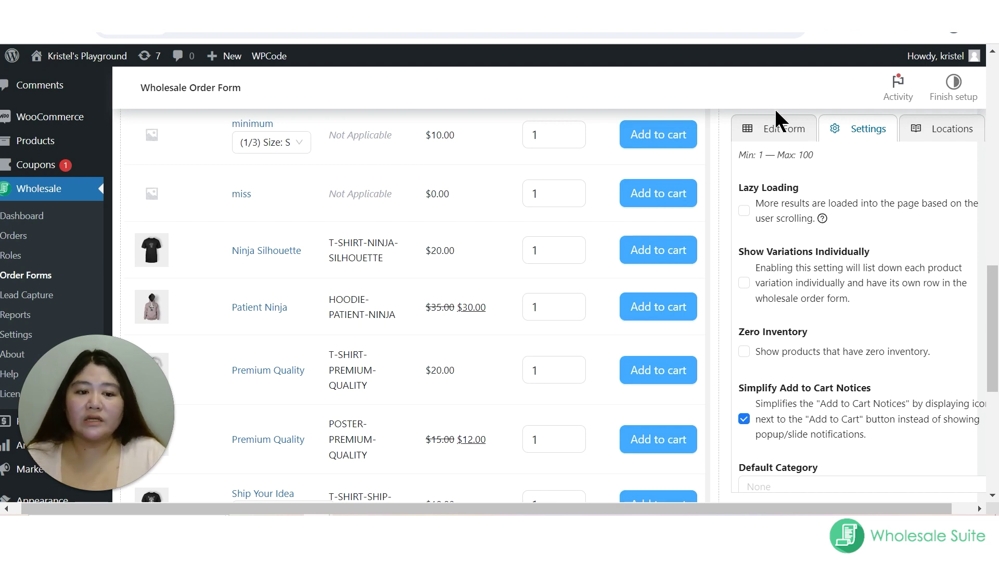
Step: Try disabling Simplify Add to Cart Notices, look over the form preview, and turn the option back on
scroll(802, 266, down, 2)
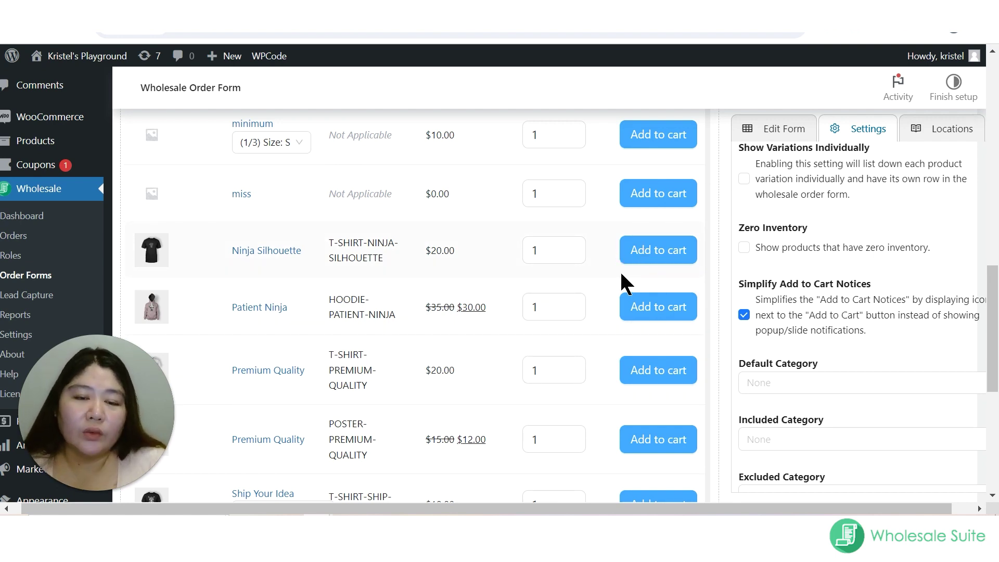
click(745, 315)
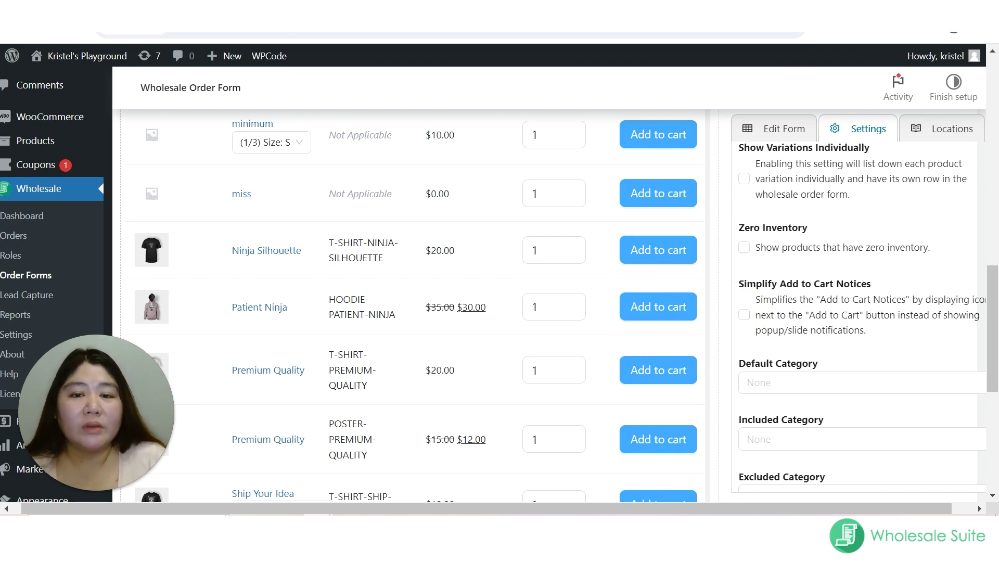
scroll(624, 222, up, 10)
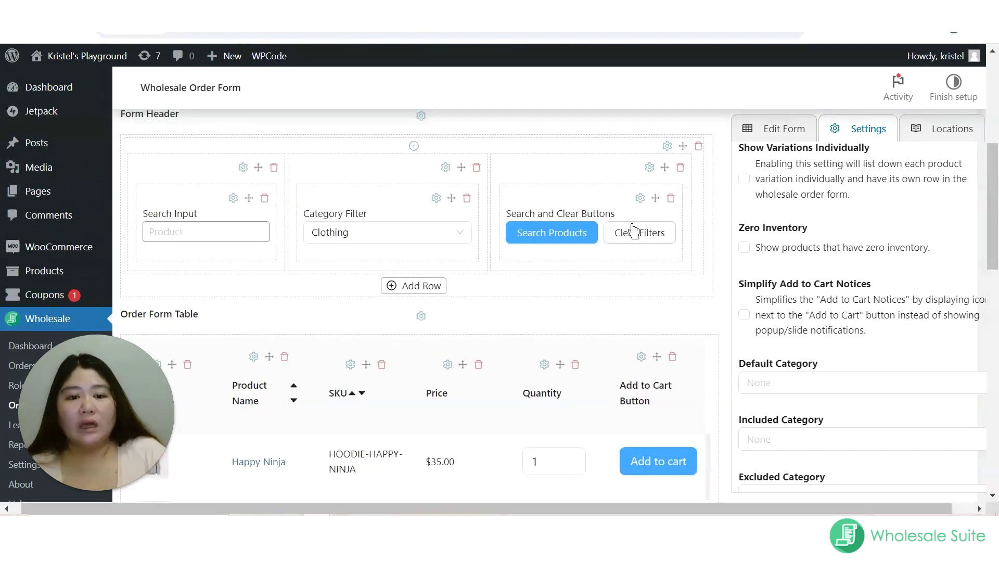
scroll(584, 289, down, 3)
scroll(809, 416, down, 4)
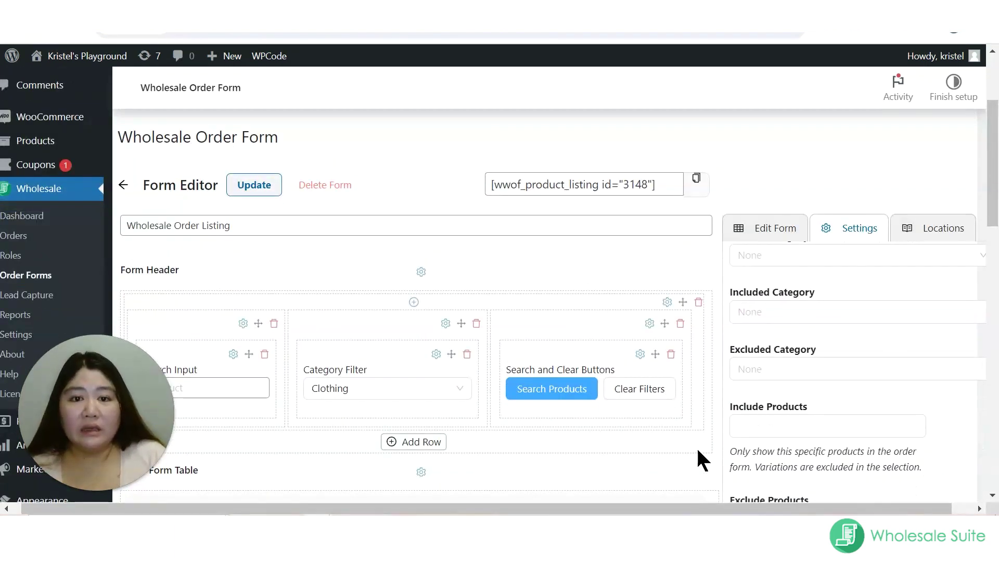
scroll(564, 353, down, 10)
scroll(841, 295, up, 2)
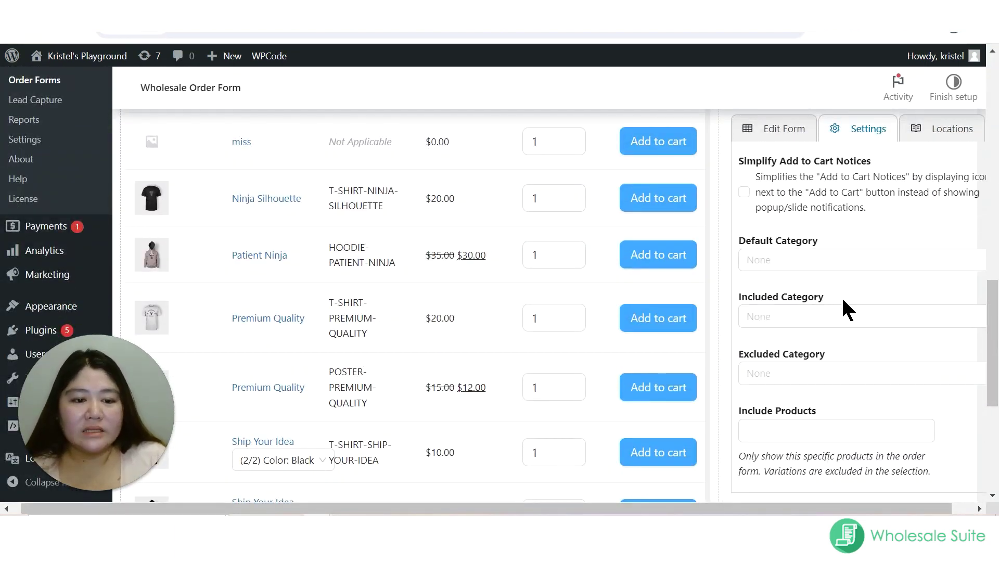
scroll(839, 310, down, 1)
scroll(838, 319, up, 2)
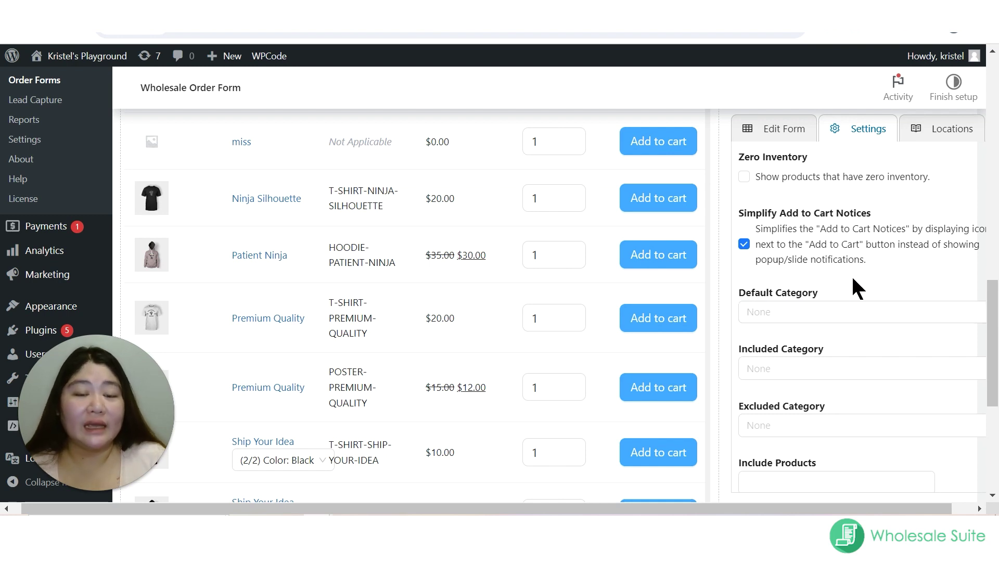
Step: Try setting the form's Default Category to Albums and clear the selection again
click(841, 311)
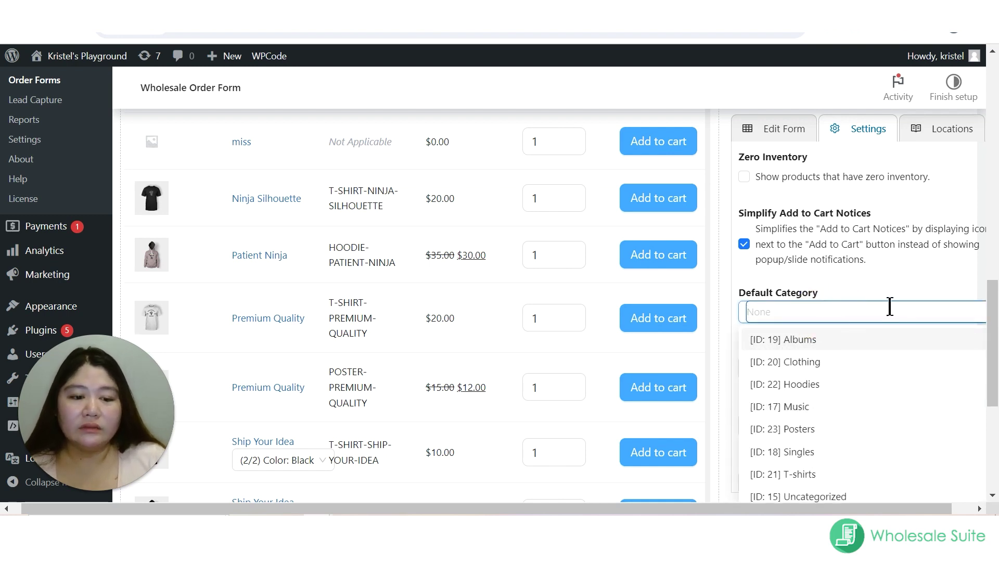
click(827, 341)
click(844, 312)
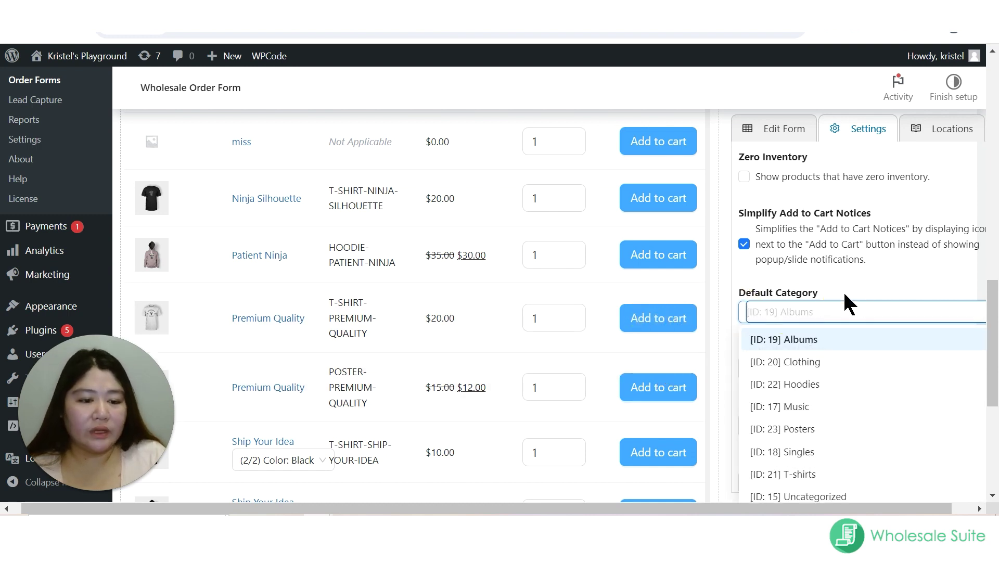
click(868, 294)
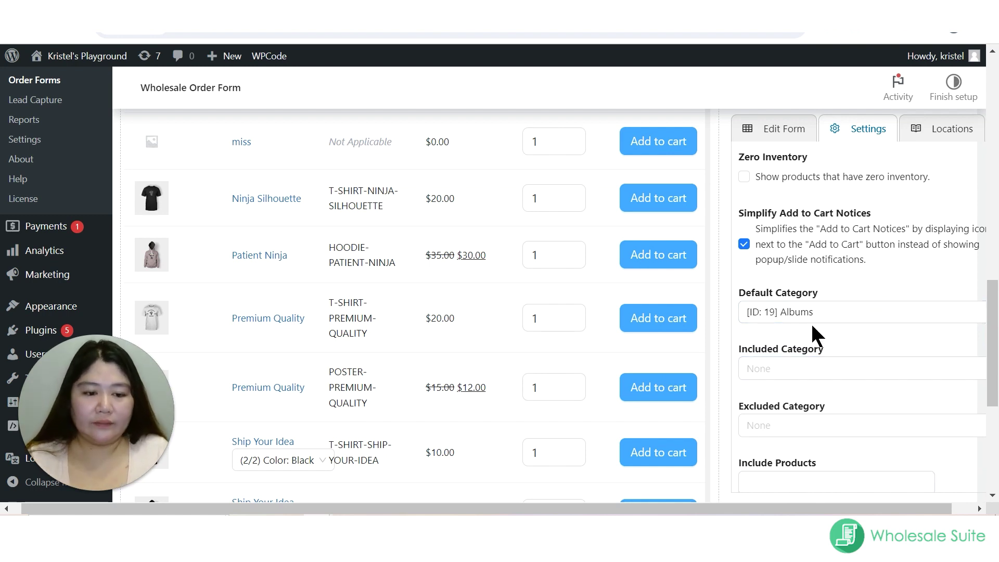
click(840, 316)
scroll(830, 368, up, 3)
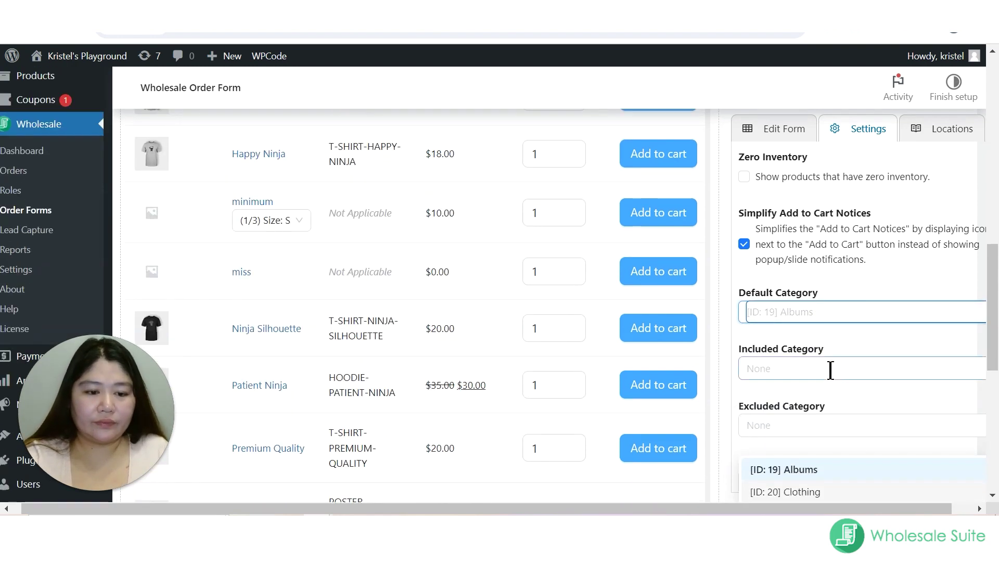
key(ctrl+minus)
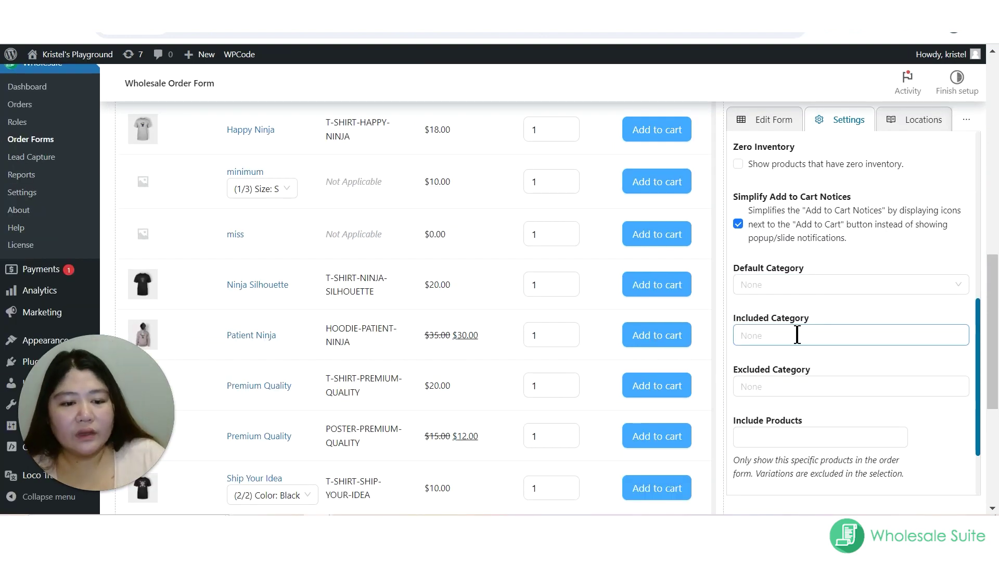
Step: Try limiting the form's Included Category to Albums and Music, and clear both categories again
click(818, 332)
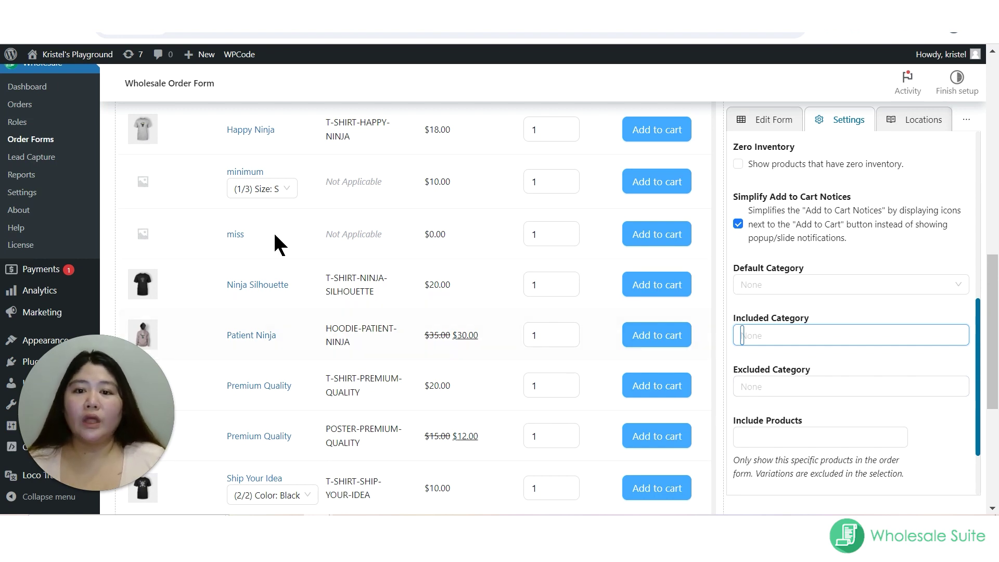
click(824, 335)
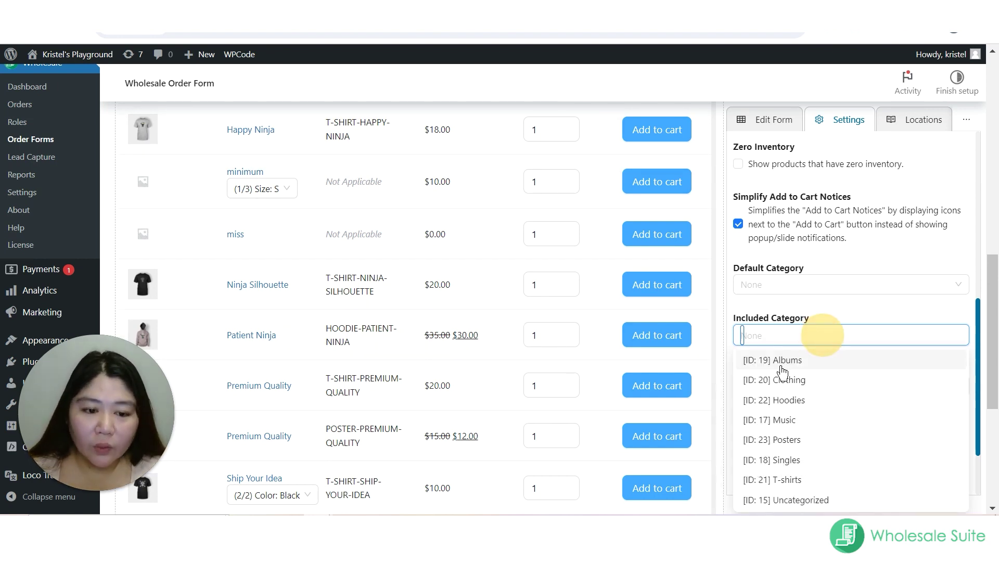
click(792, 358)
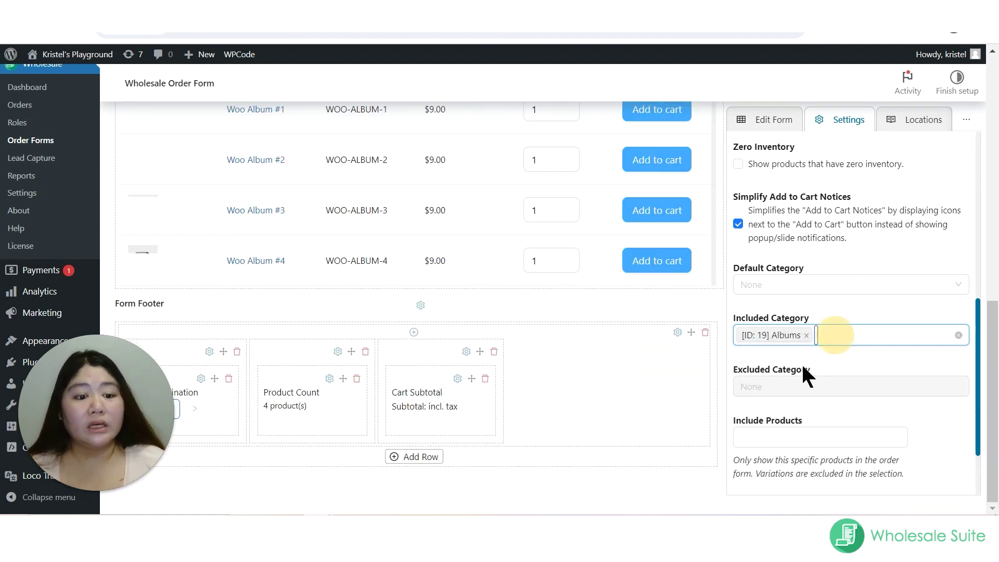
click(837, 335)
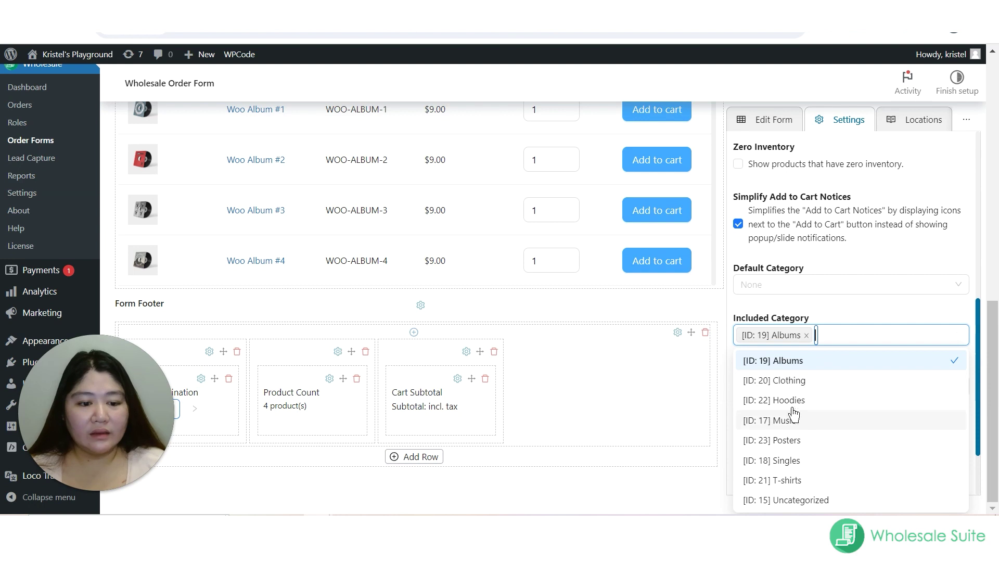
click(791, 419)
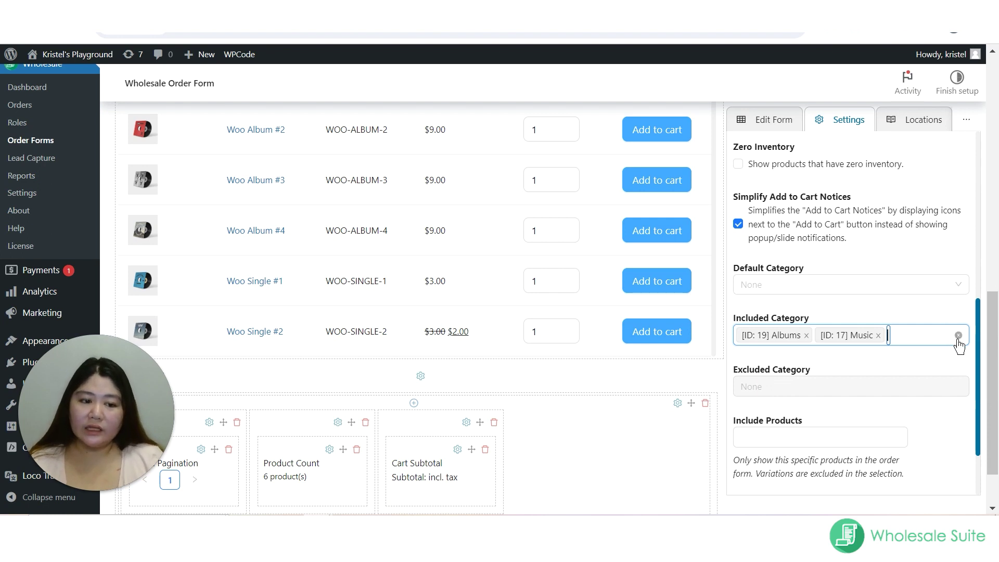
click(958, 341)
click(958, 337)
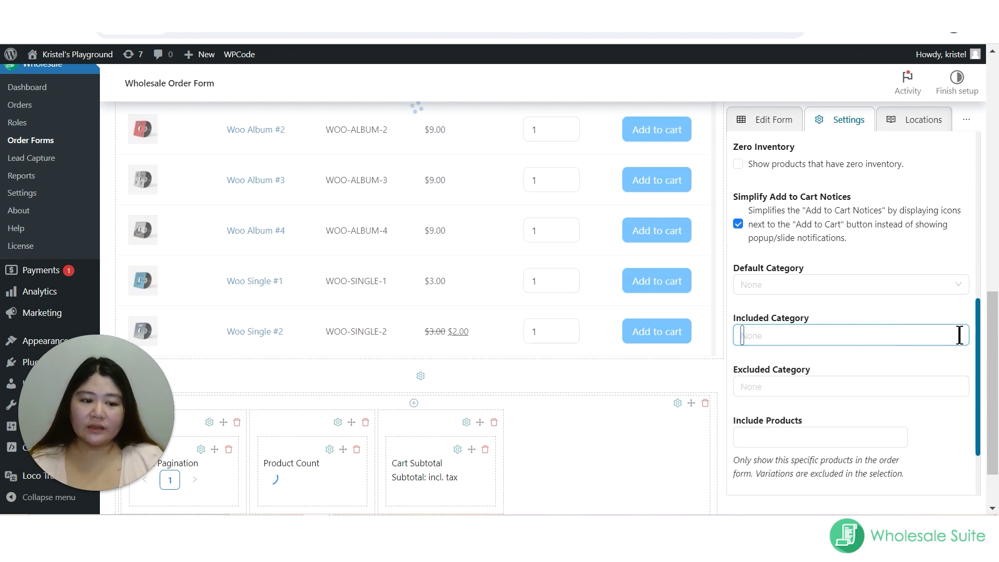
Step: Examine the Excluded Category, Include Products and Exclude Products settings, including the products available for inclusion
click(770, 389)
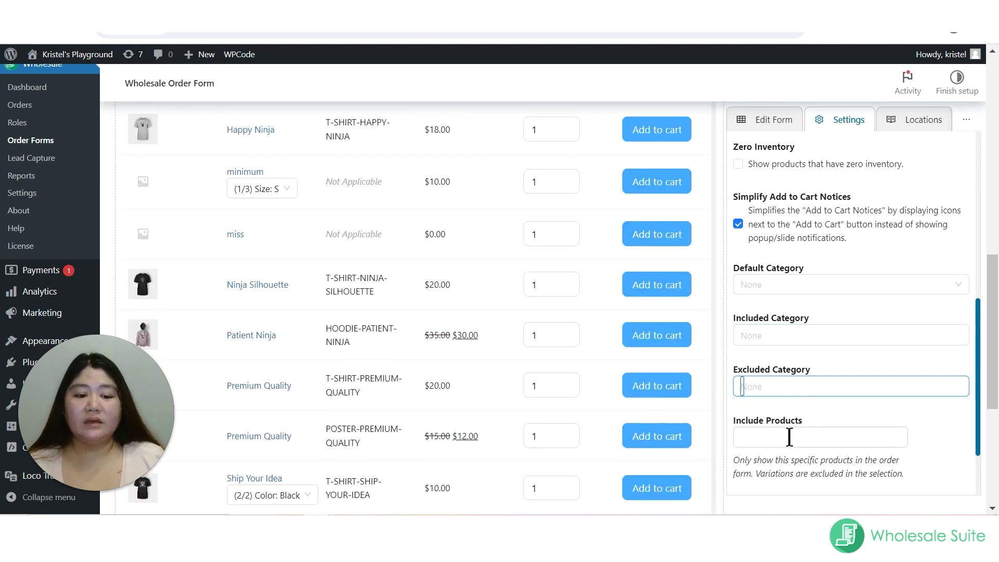
scroll(796, 384, down, 3)
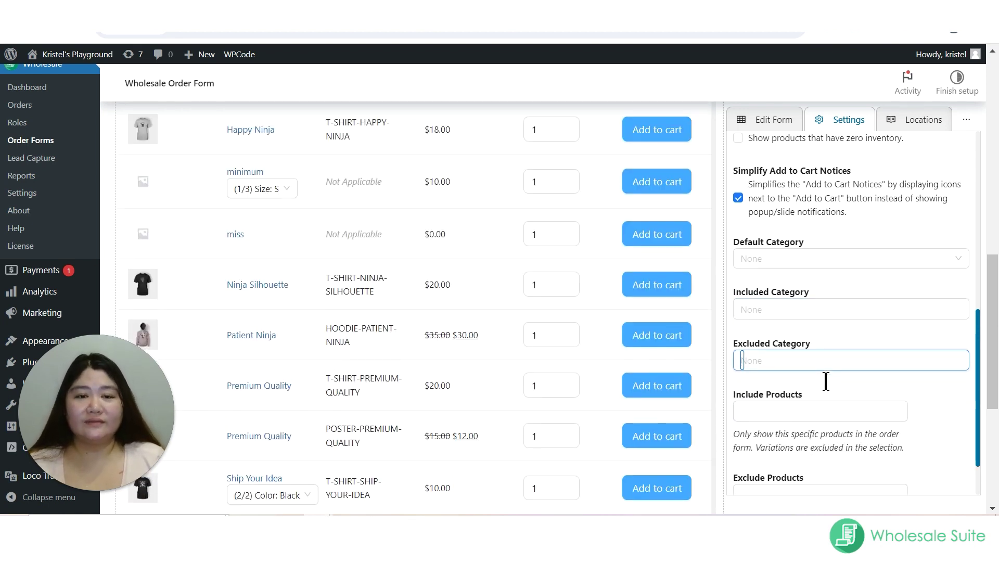
click(781, 359)
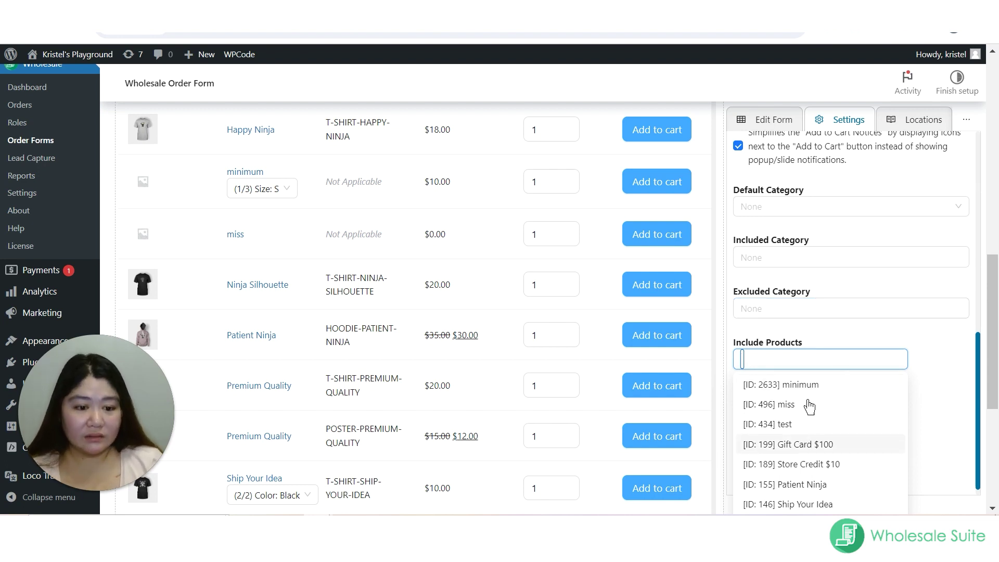
click(847, 332)
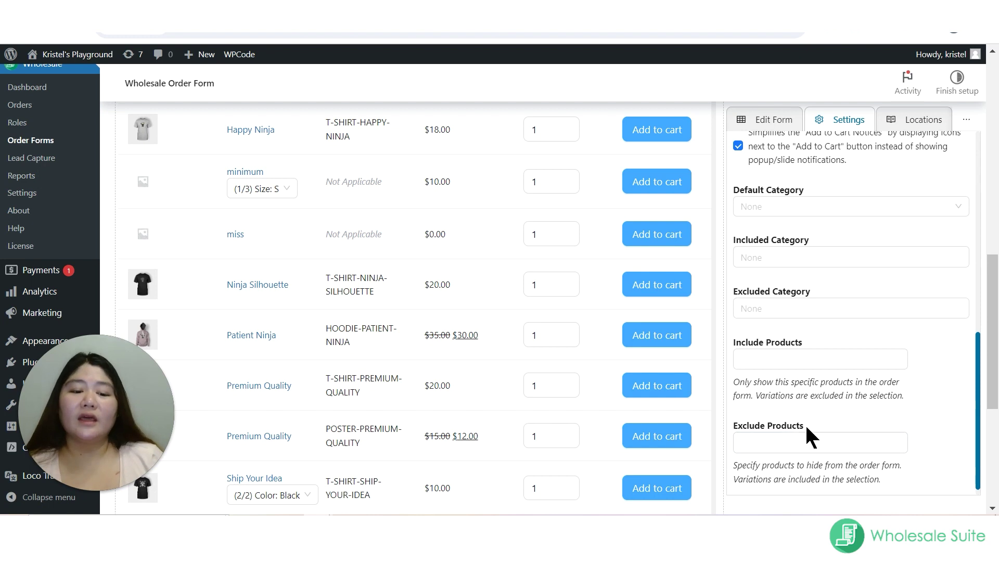
scroll(823, 399, down, 1)
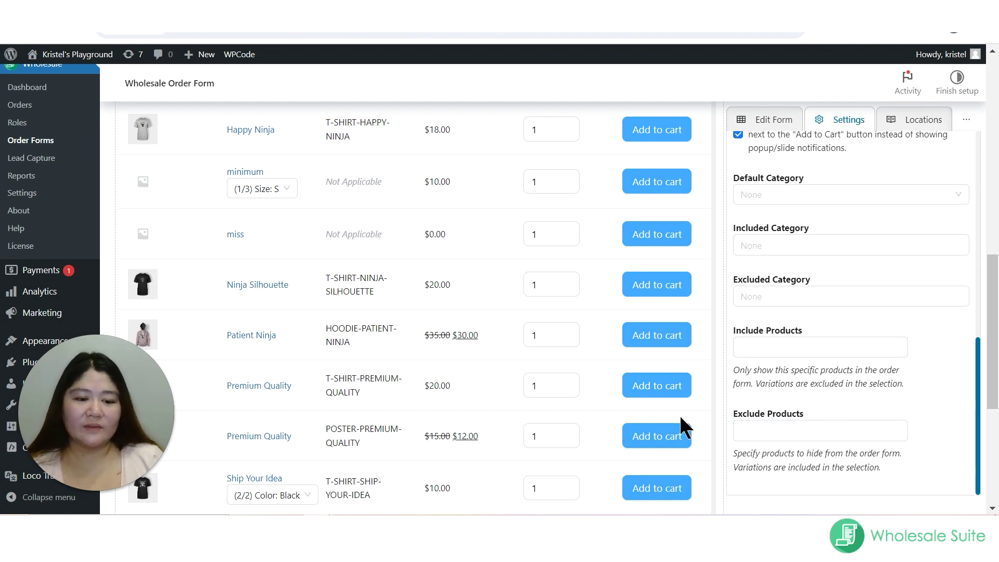
scroll(900, 138, up, 3)
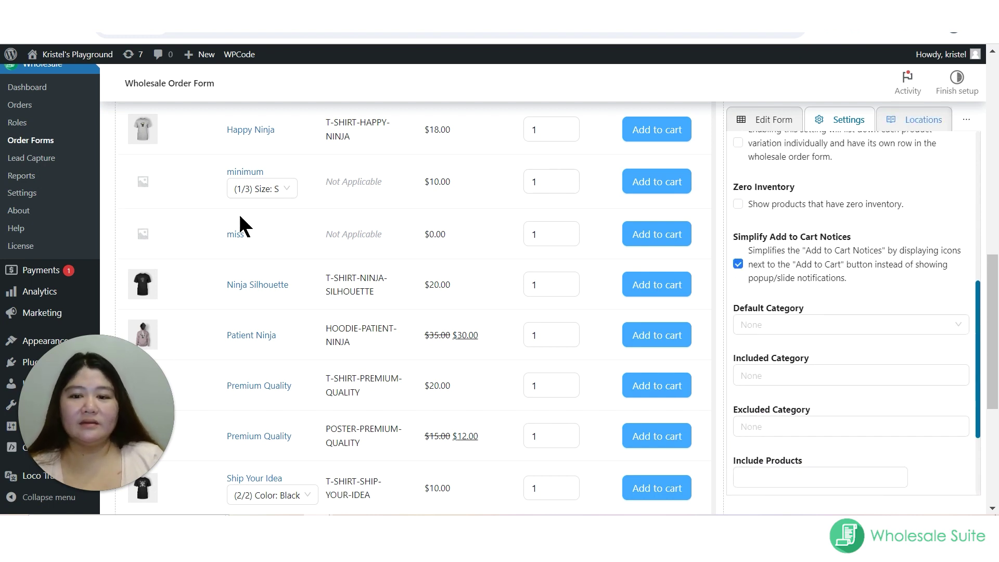
Step: Check the form's Locations, return to the order form elements, and save the updated Wholesale Order Listing form
click(908, 119)
click(971, 119)
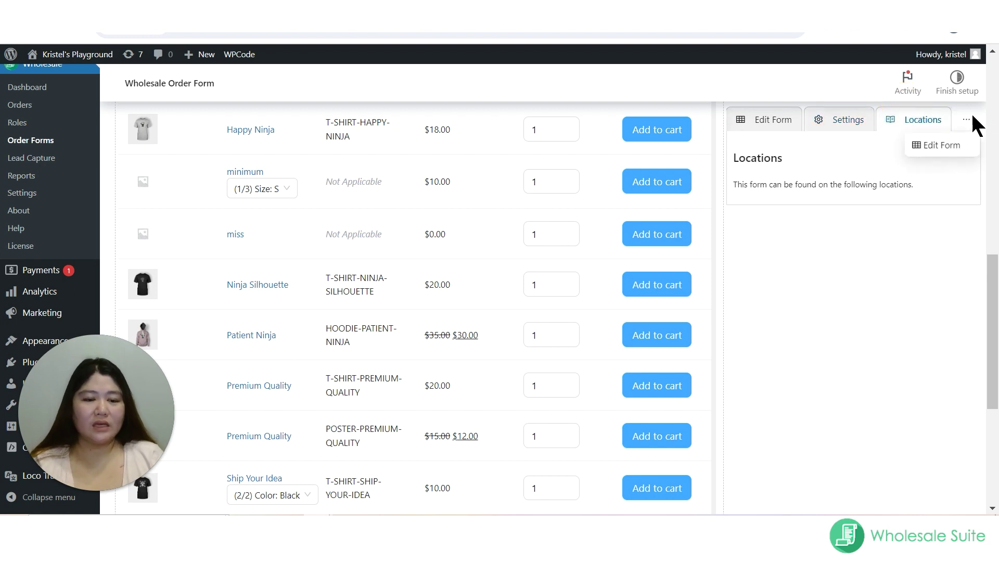
click(771, 124)
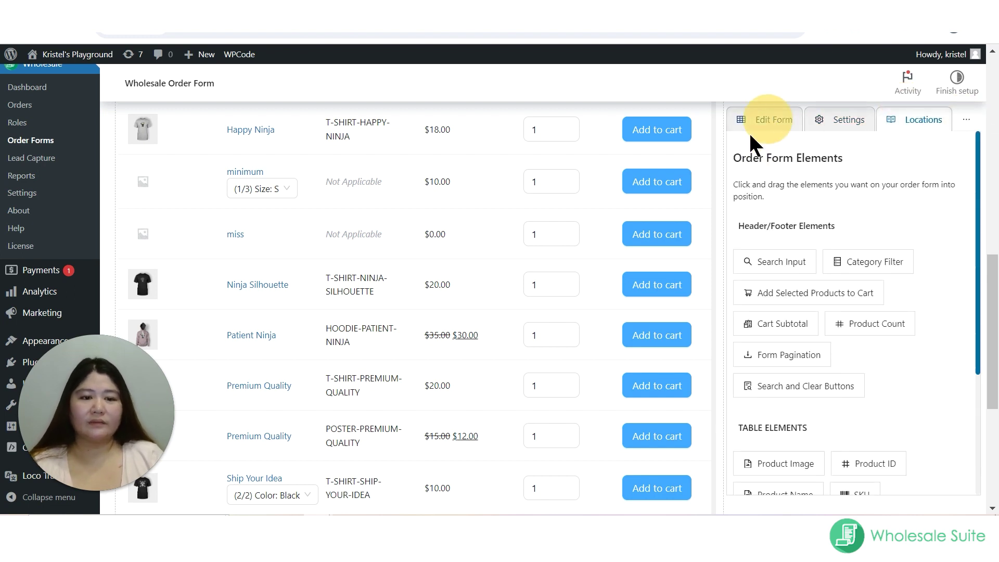
scroll(430, 222, up, 8)
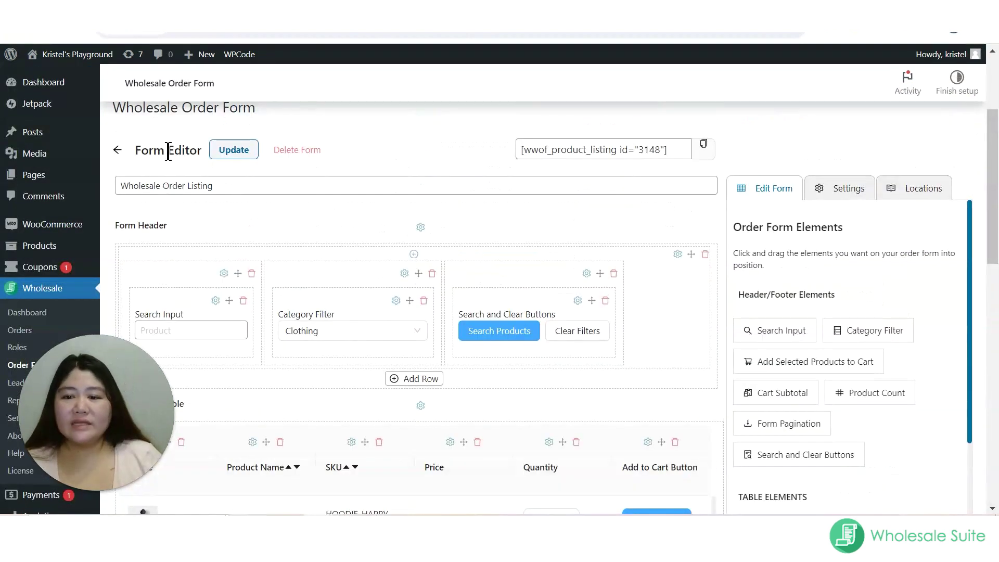
click(233, 150)
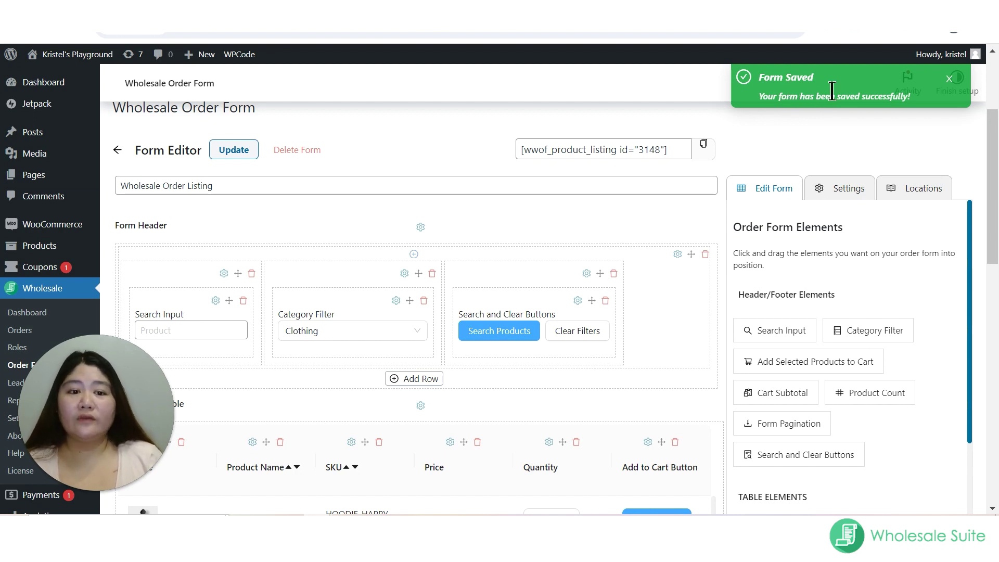
Step: Copy the order form's shortcode and start a new page titled Catalog
double_click(609, 151)
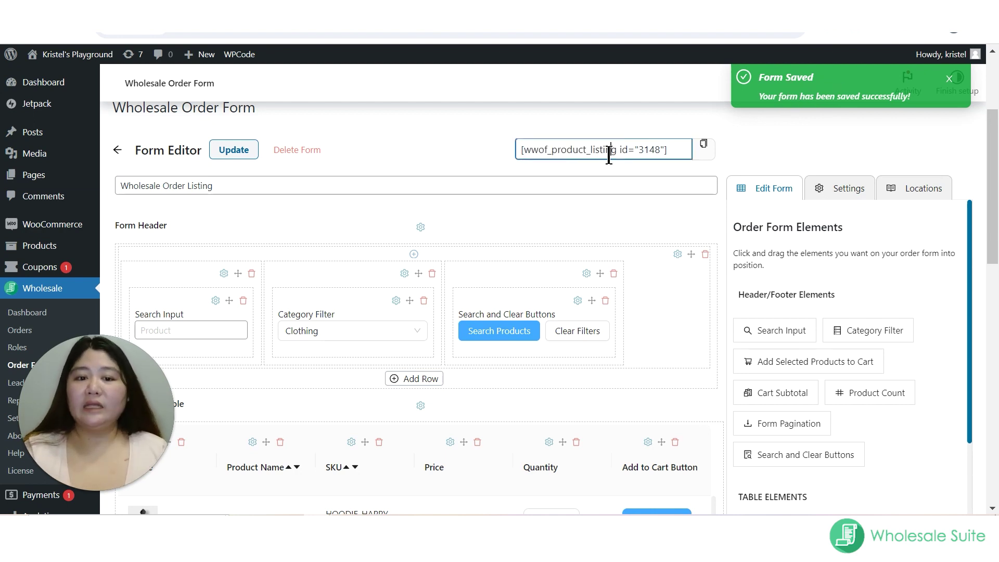
triple_click(609, 151)
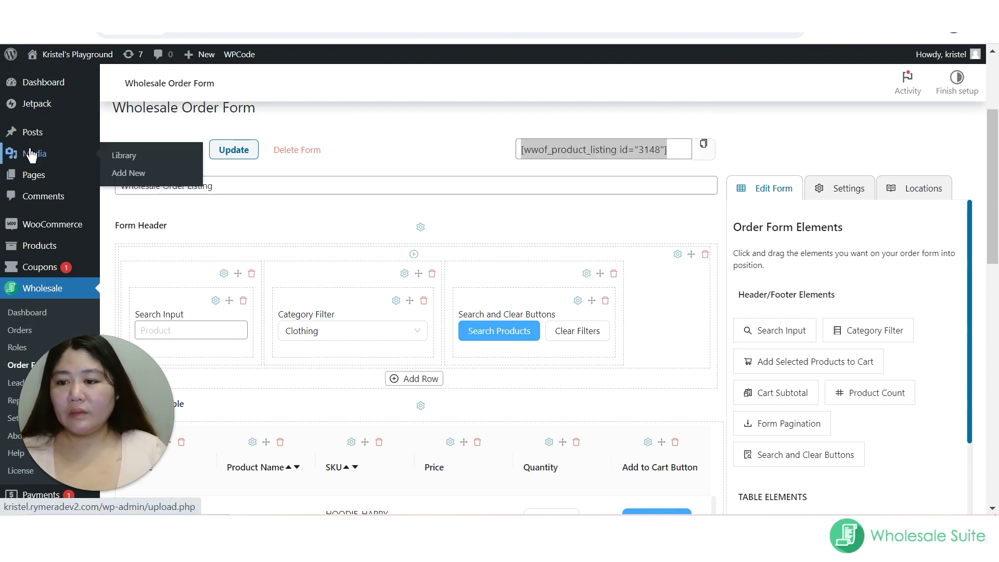
mouse_move(60, 180)
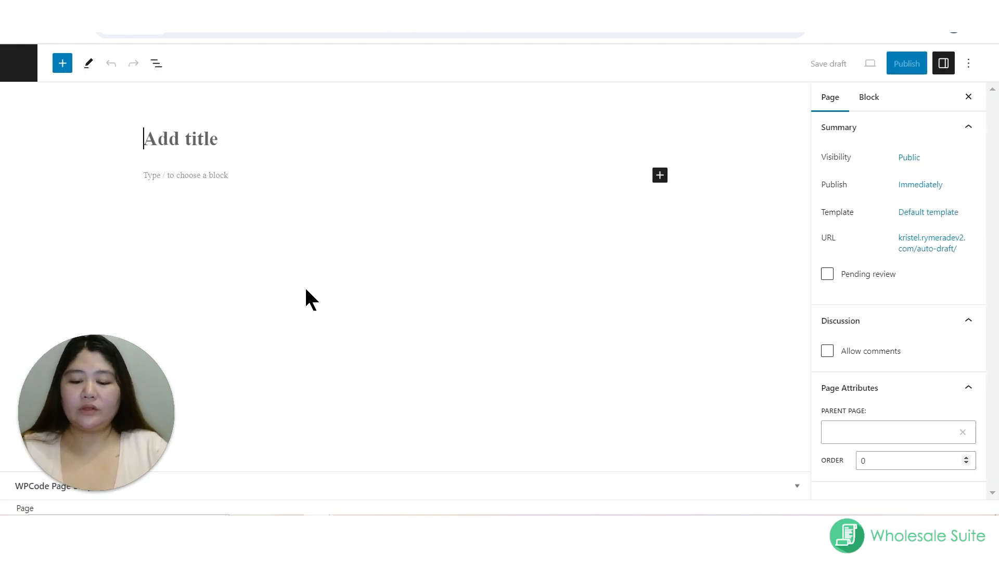
text(Catalog)
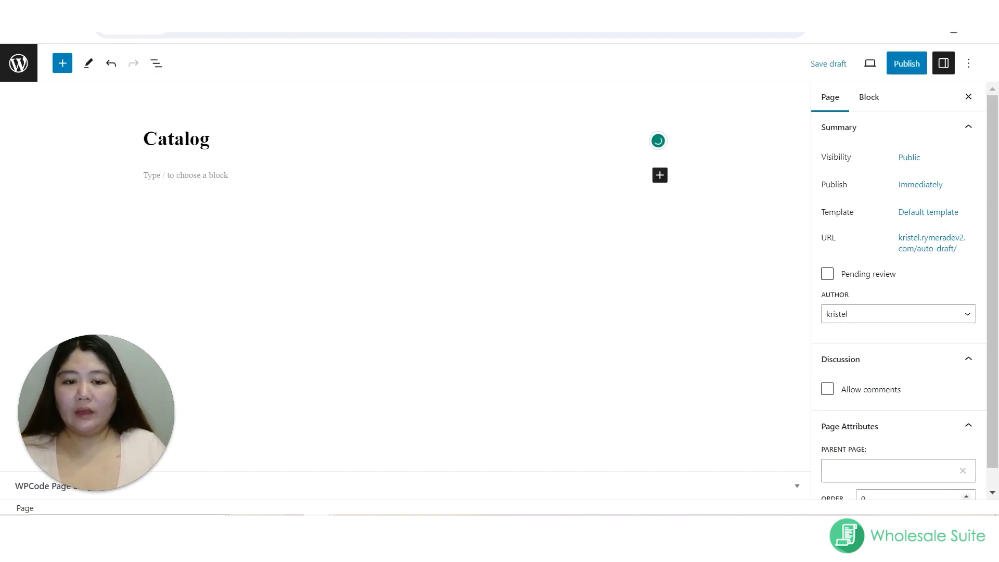
Step: Add a Shortcode block containing [wwof_product_listing id="3148"] to the Catalog page and publish the page
click(660, 176)
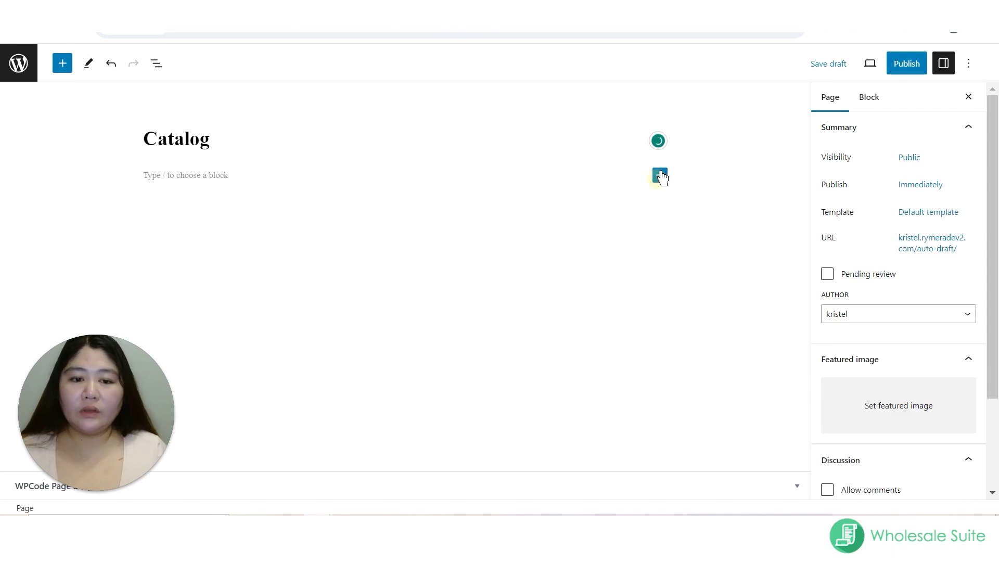
click(660, 175)
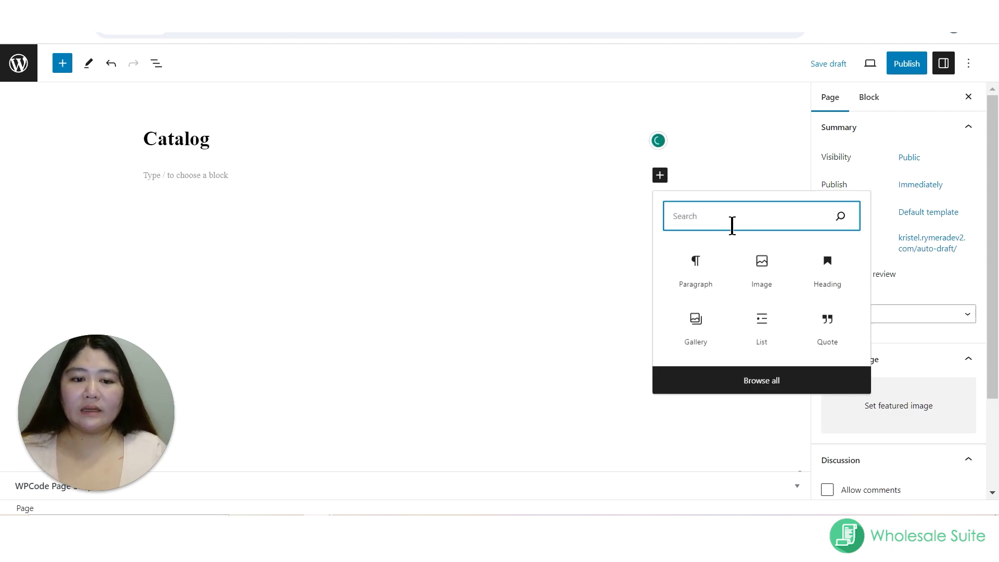
text(cla)
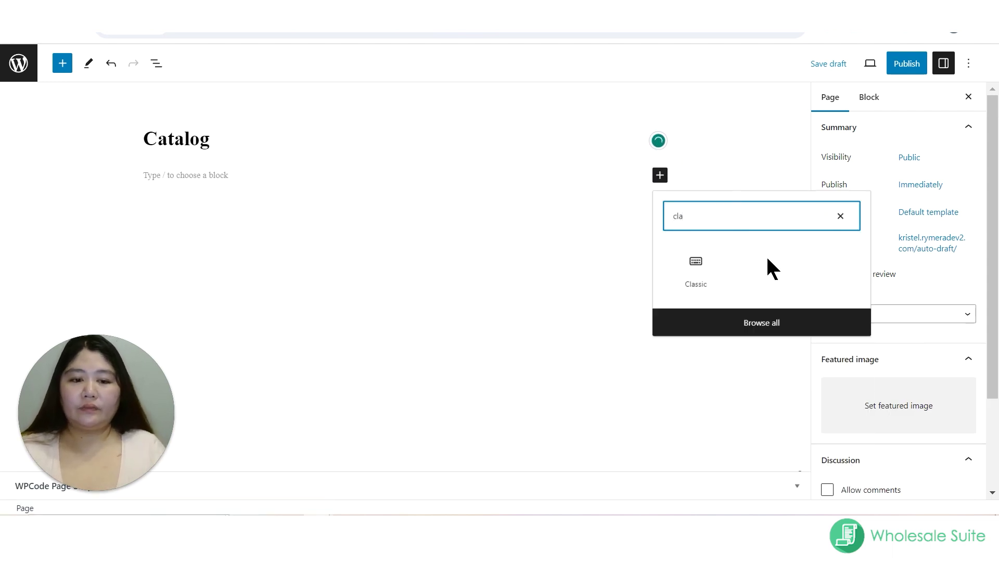
click(841, 216)
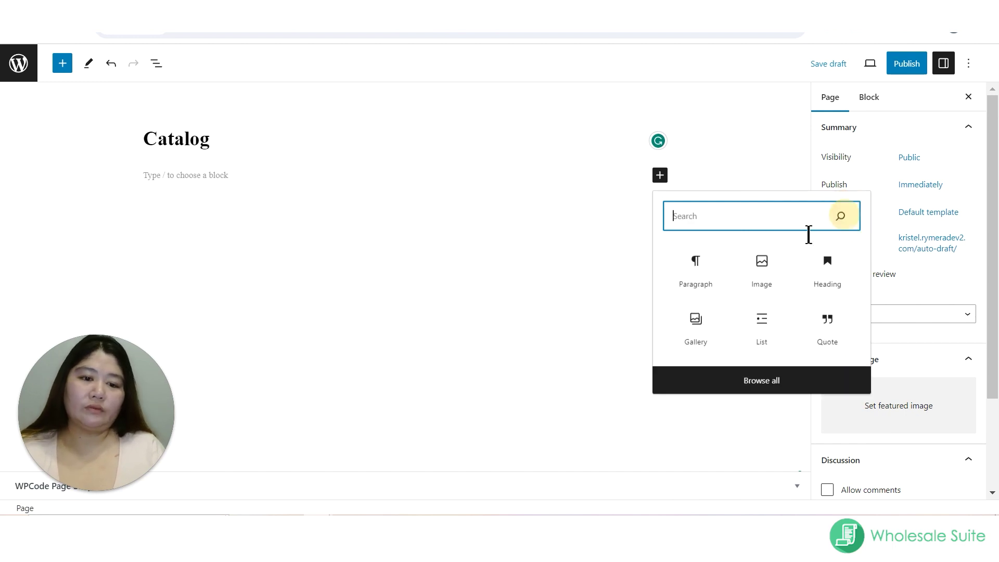
text(sho)
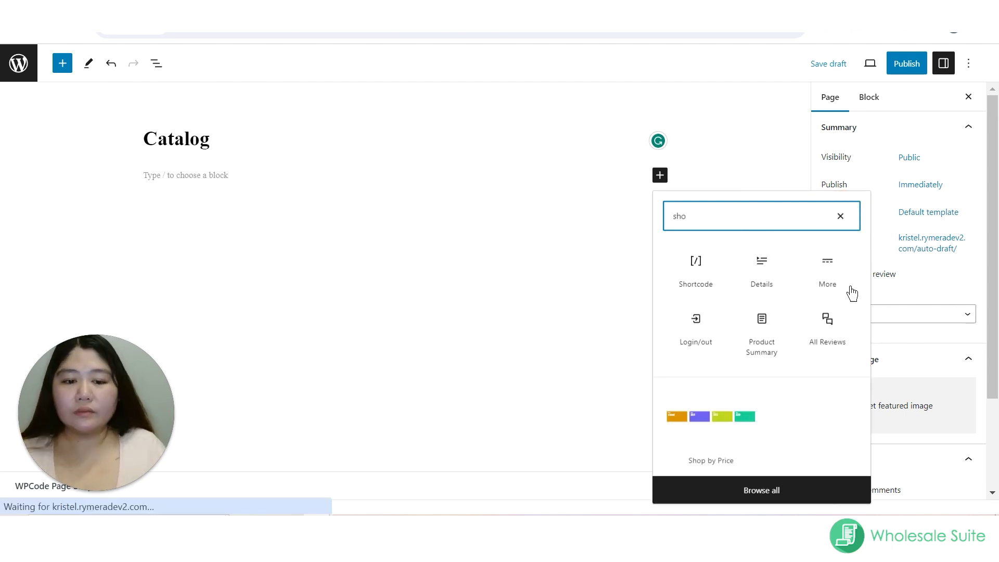
click(697, 268)
text([wwof_product_listing id="3148"])
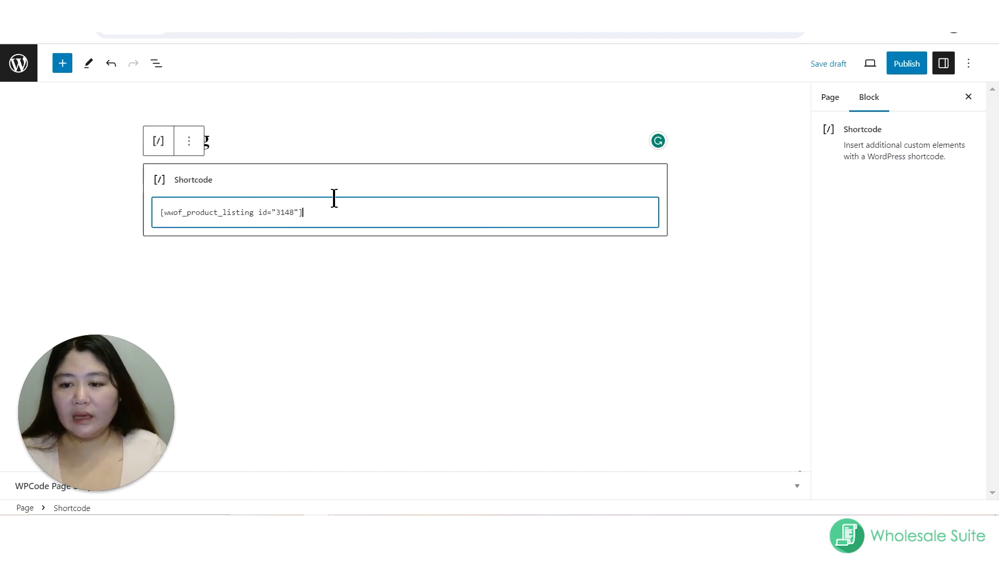
click(907, 63)
click(859, 61)
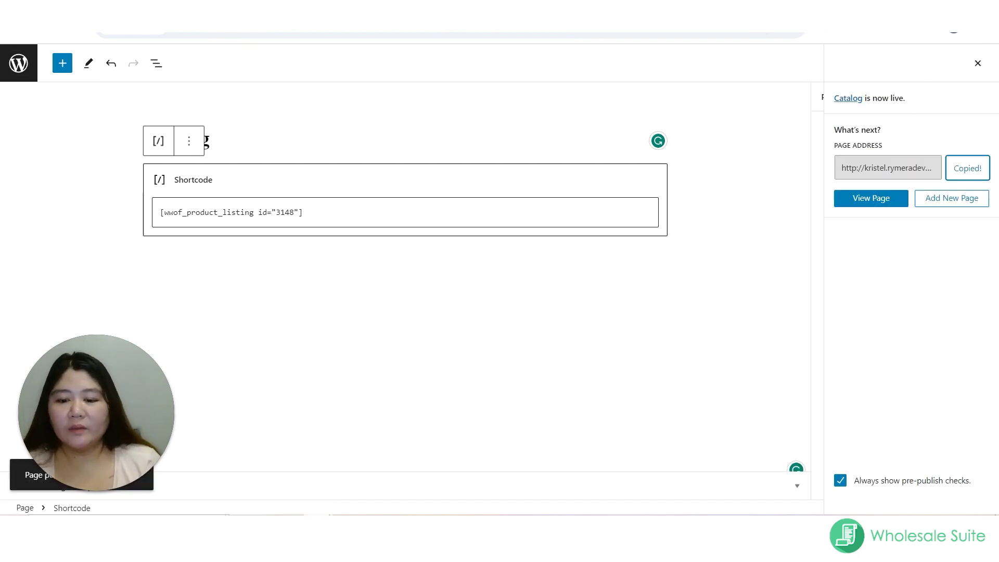
Step: Open the published Catalog page's address in a new incognito window and view the Wholesale Order Listing form as a logged-out visitor
mouse_move(385, 485)
click(447, 484)
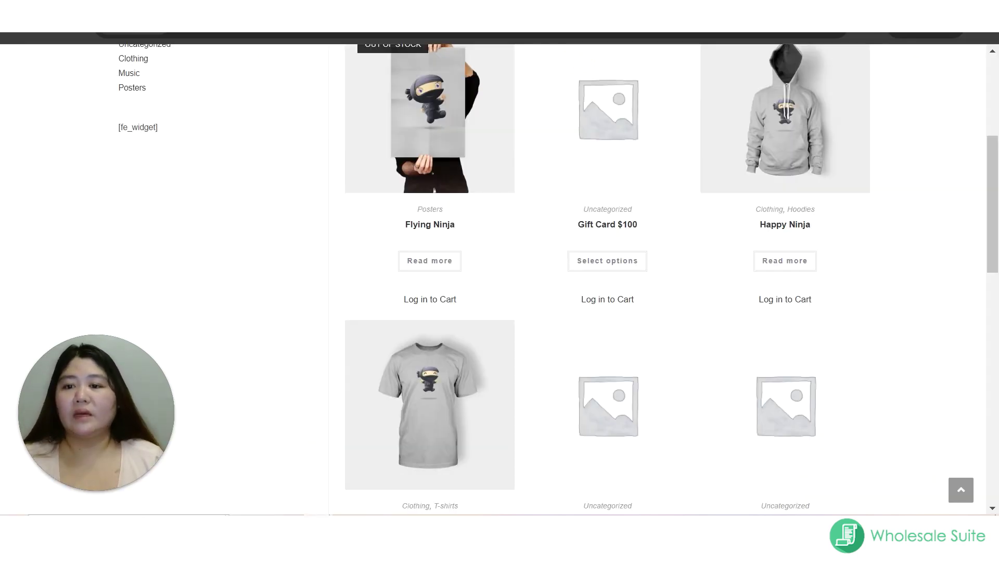
key(ctrl+shift+n)
text(http://kristel.rymeradev2.com/catalog/)
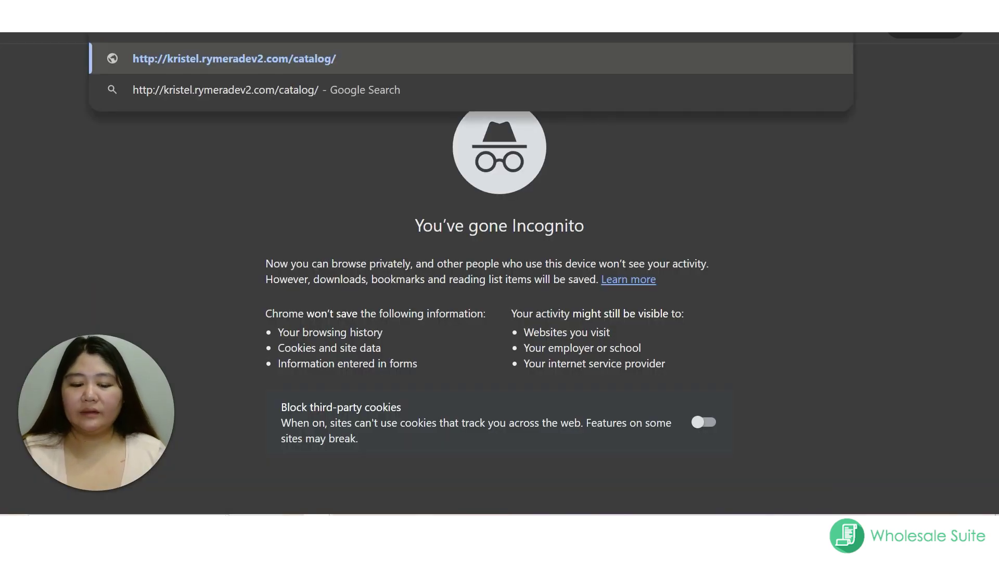
key(Return)
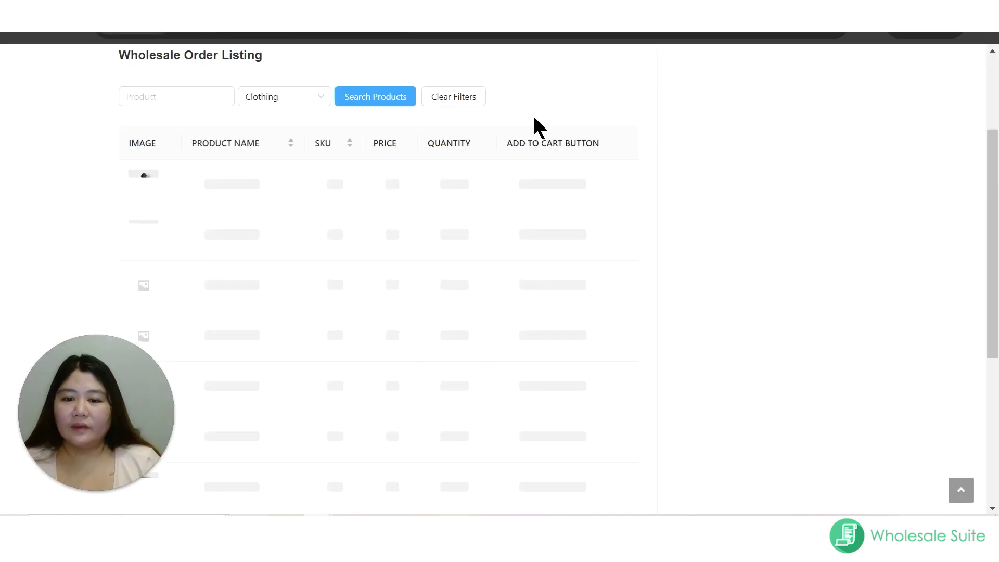
scroll(535, 116, down, 1)
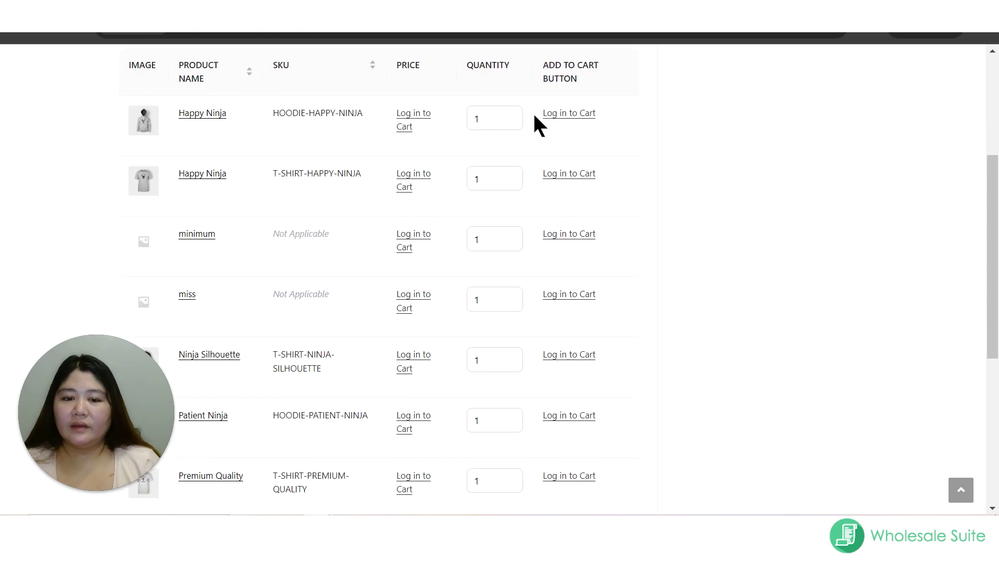
click(534, 120)
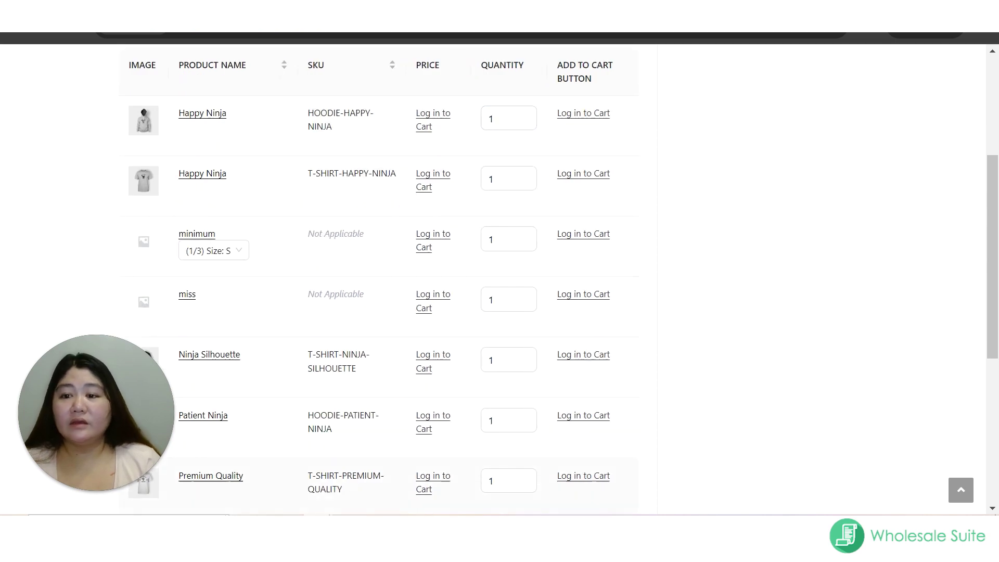
Step: Return to the site's admin window and open the Price section of the WooCommerce Wholesale Prices settings
mouse_move(318, 552)
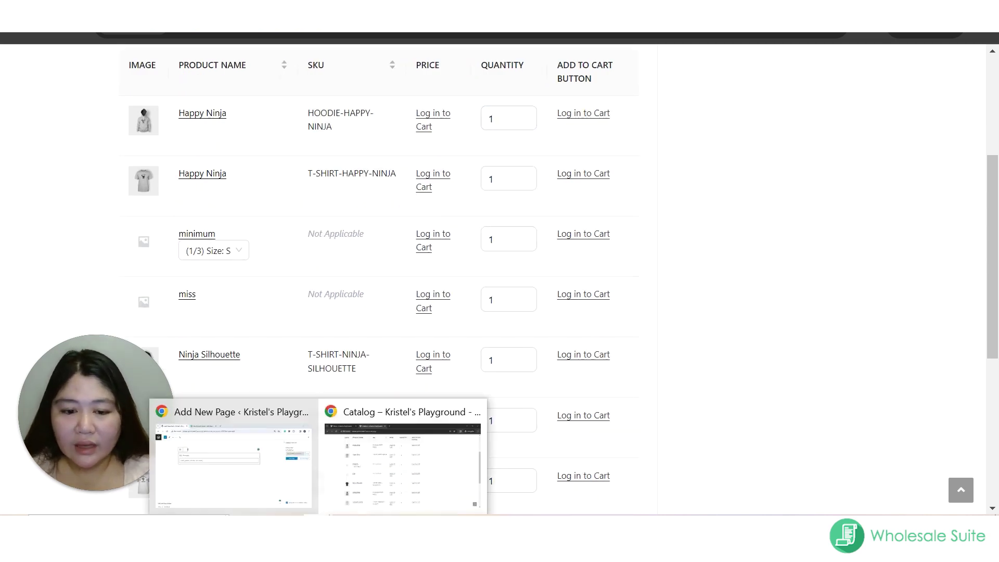
click(288, 509)
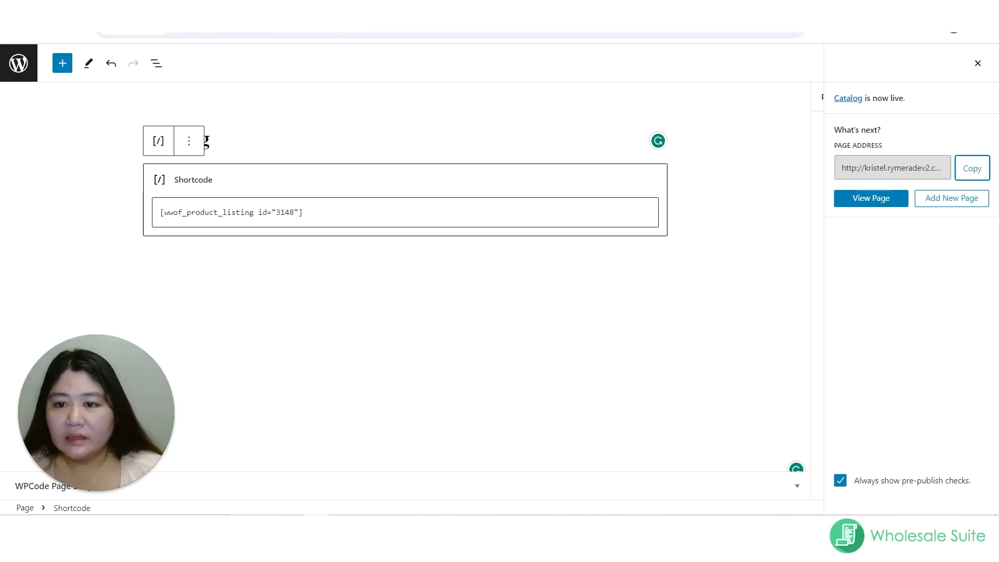
click(42, 38)
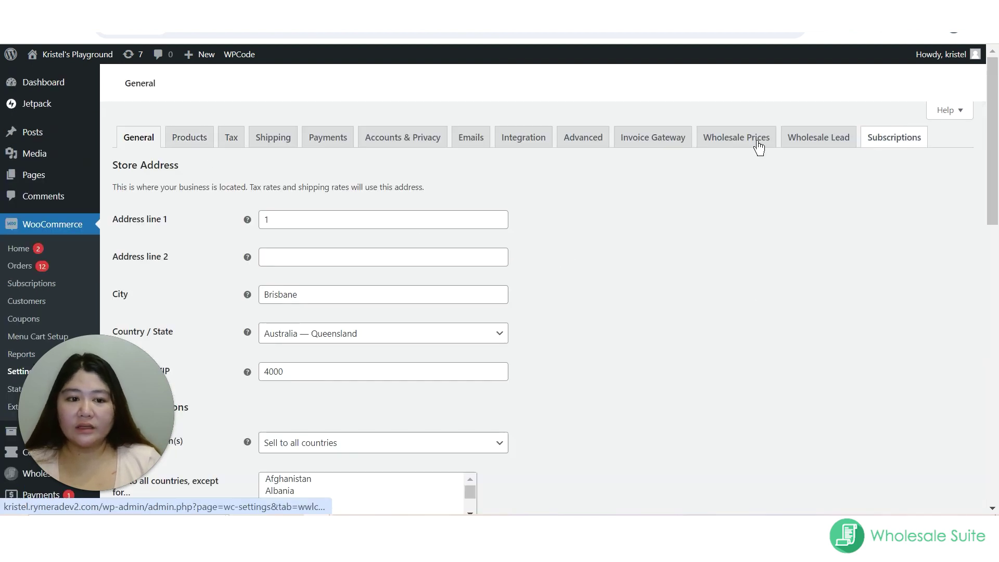
click(741, 138)
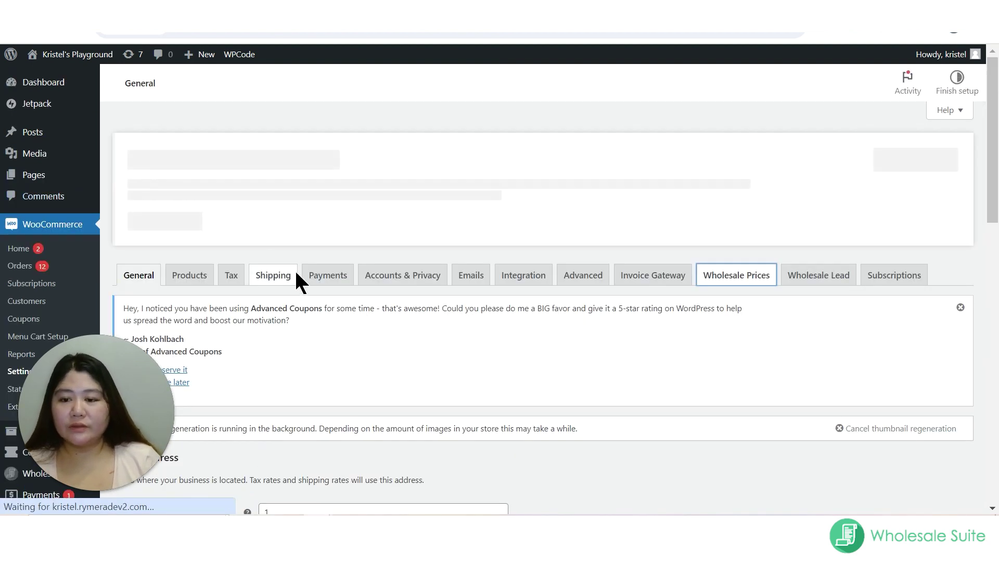
scroll(296, 278, down, 8)
scroll(328, 284, down, 2)
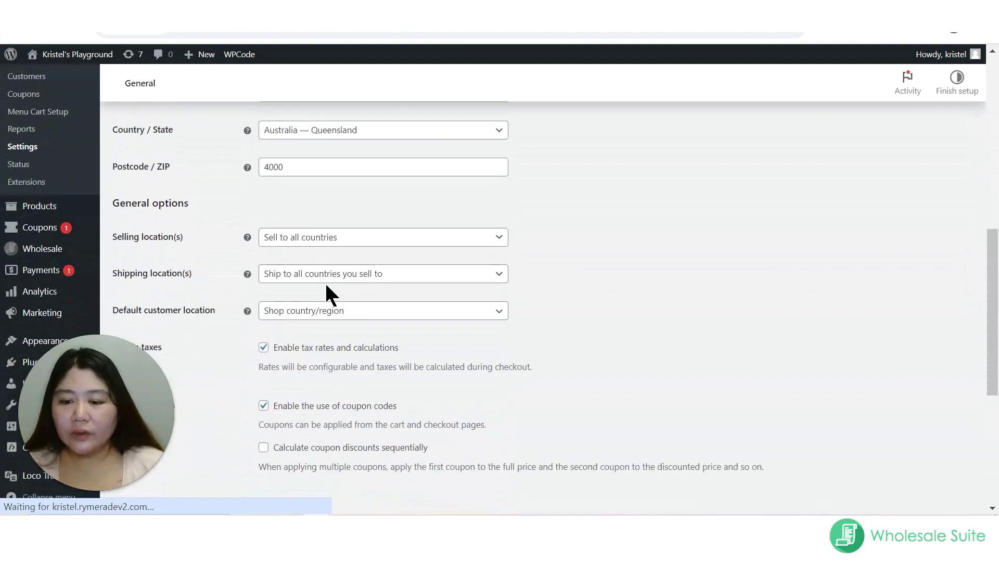
scroll(177, 224, down, 4)
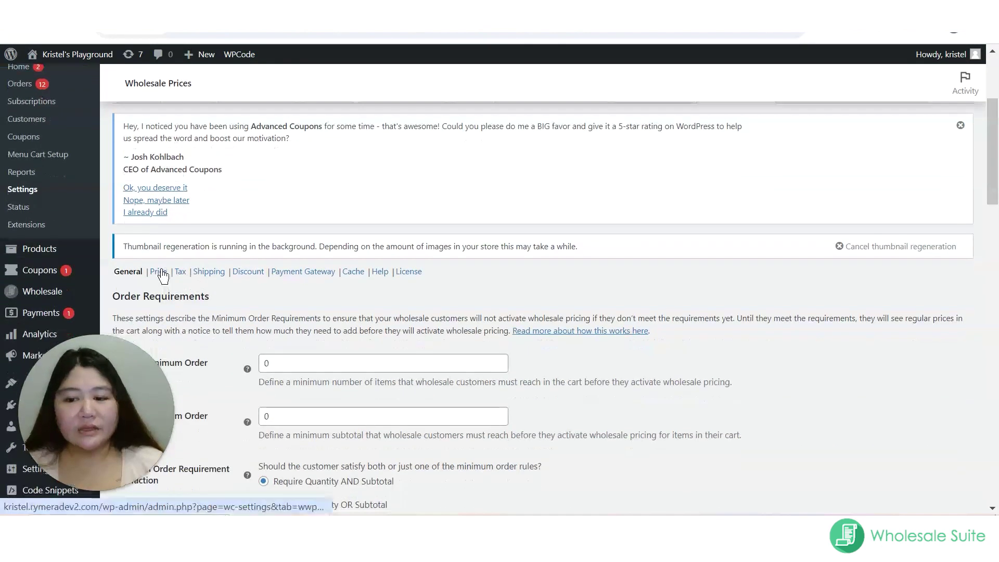
click(158, 271)
click(346, 272)
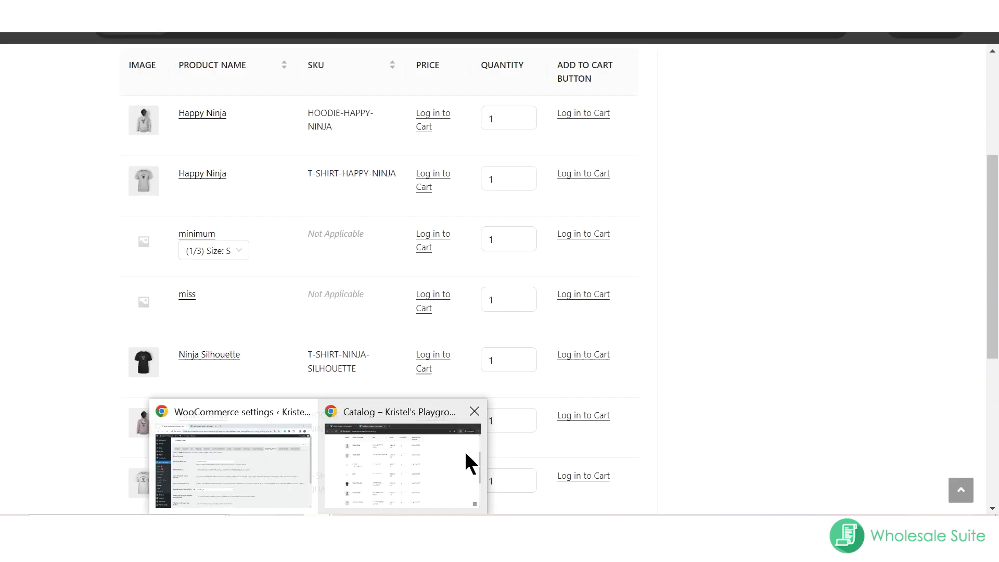
Step: Go back to the incognito Catalog page and examine the order form's price, quantity and add to cart columns
click(453, 441)
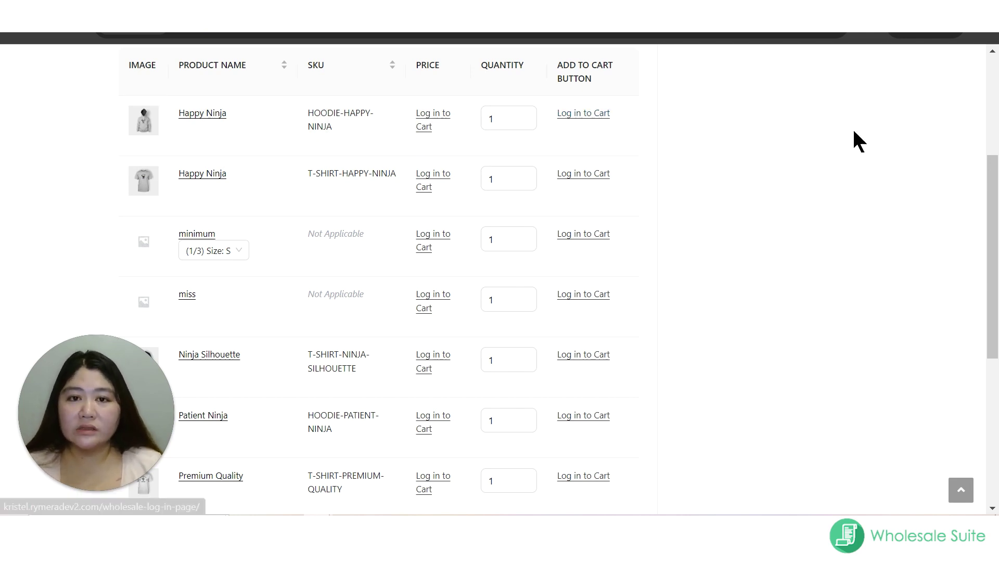
click(515, 117)
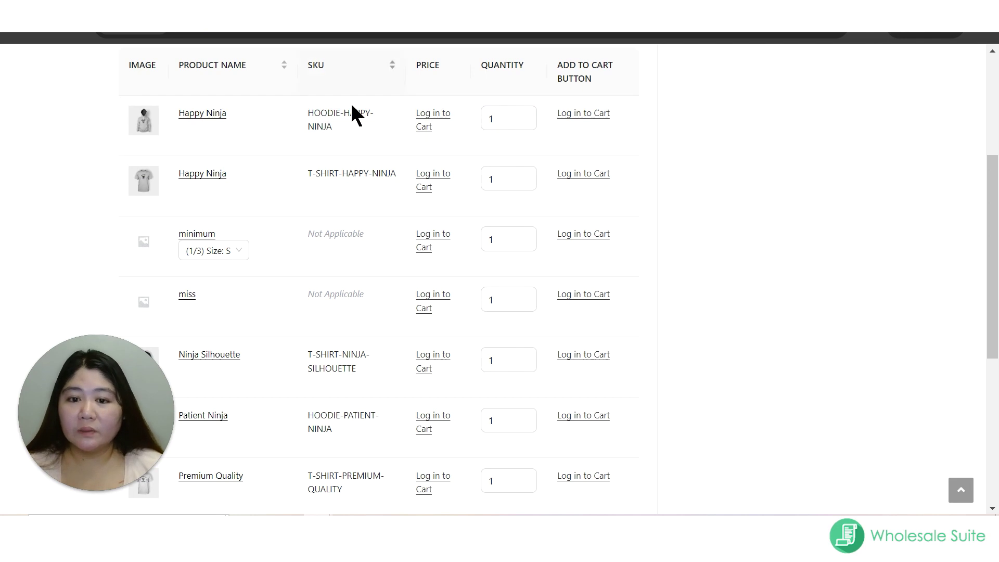
scroll(380, 137, up, 2)
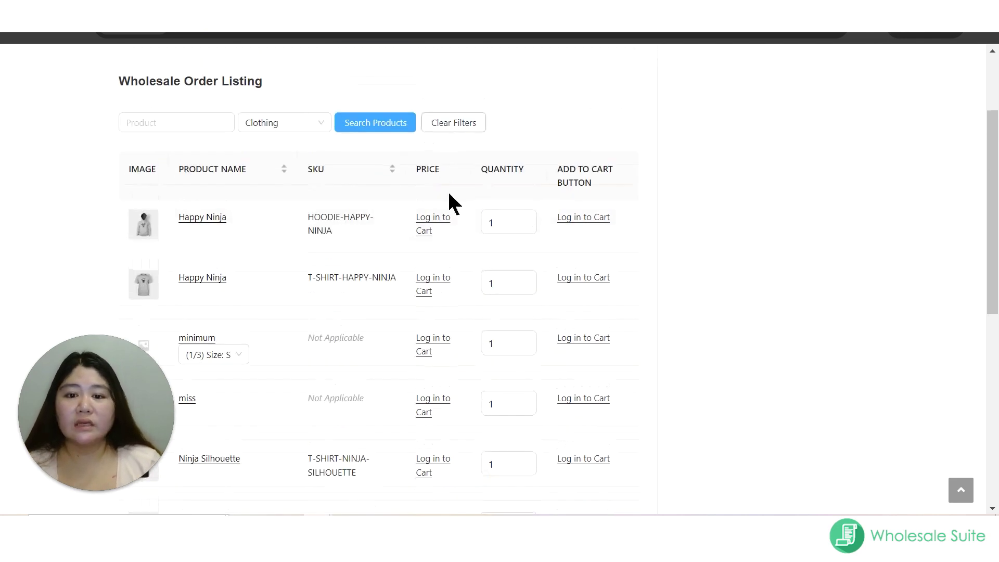
Step: Open the wholesale log in page from the Happy Ninja hoodie's row and log in with the wholesale customer's username and password
click(600, 221)
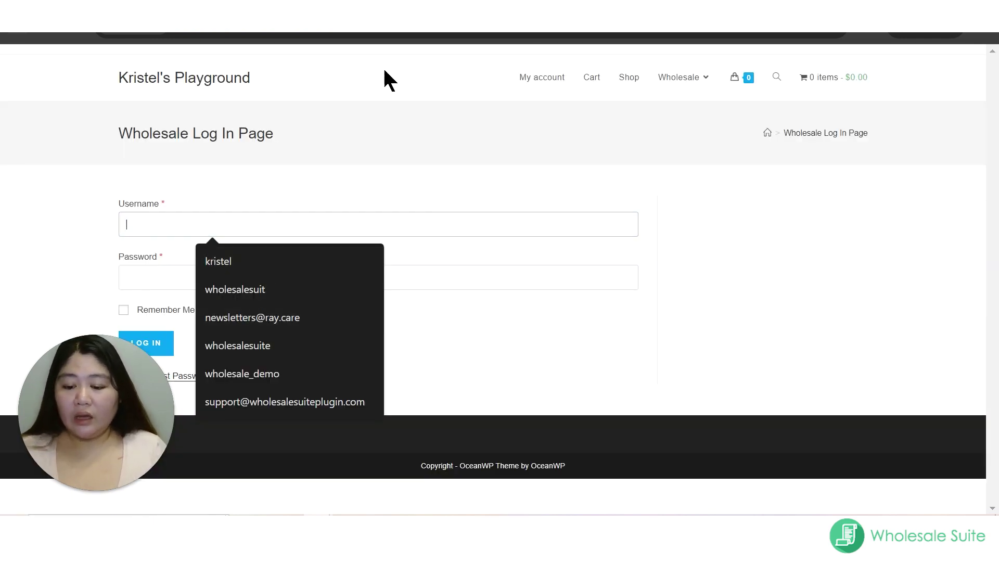
text(wws_kristel)
click(259, 270)
click(228, 283)
text(*)
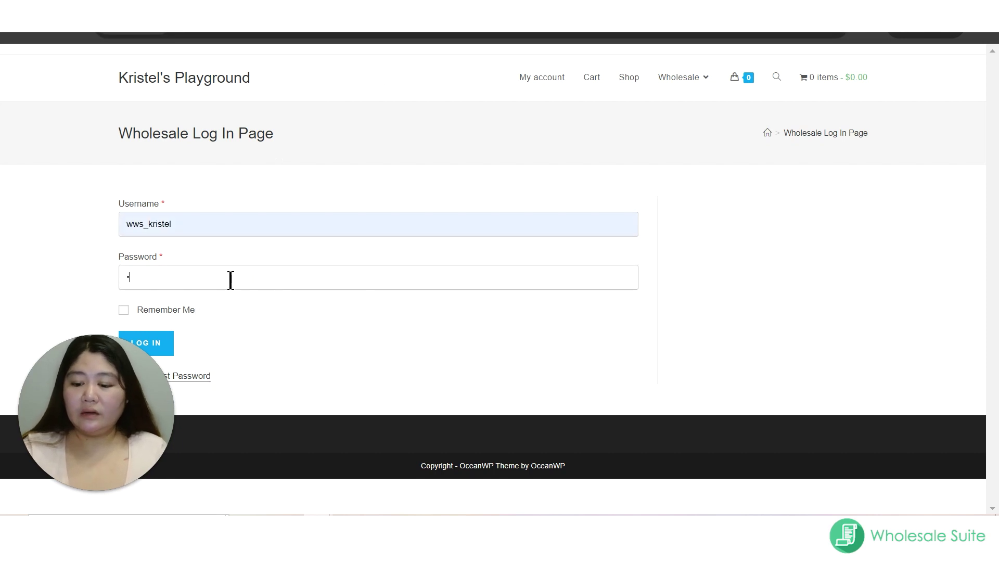
text(**)
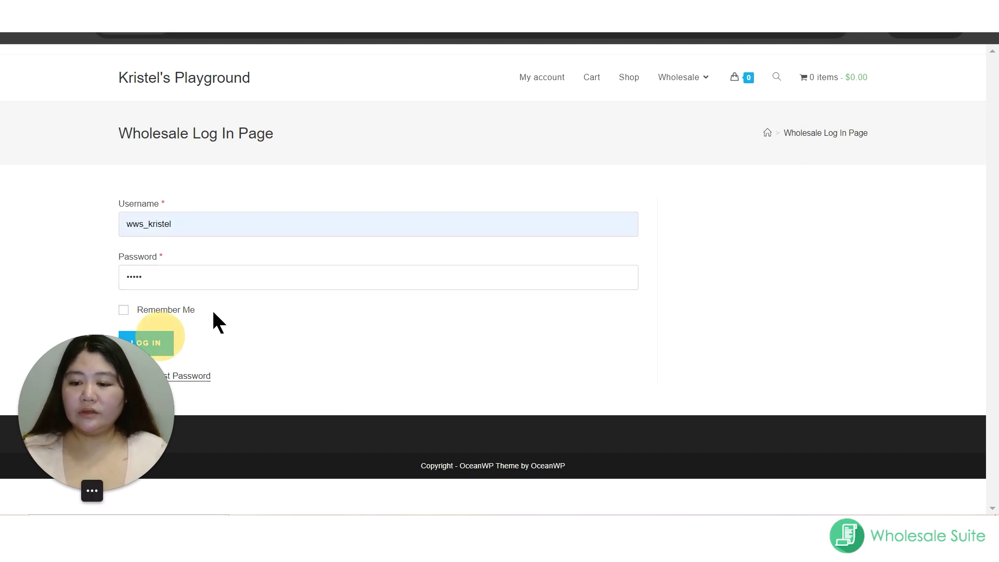
click(155, 344)
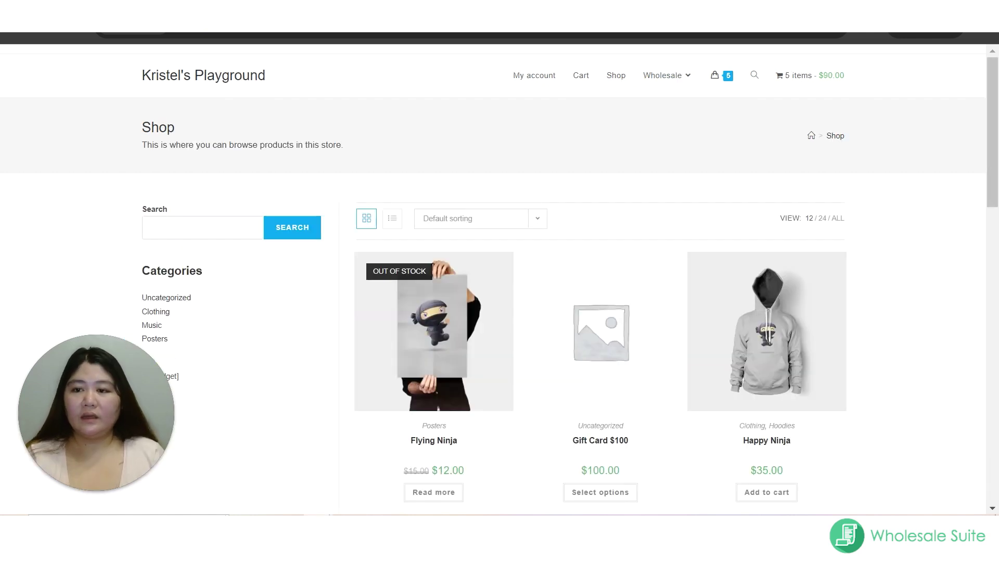
Step: Load the Catalog page's address in a new incognito tab while logged in as the wholesale customer
key(ctrl+Tab)
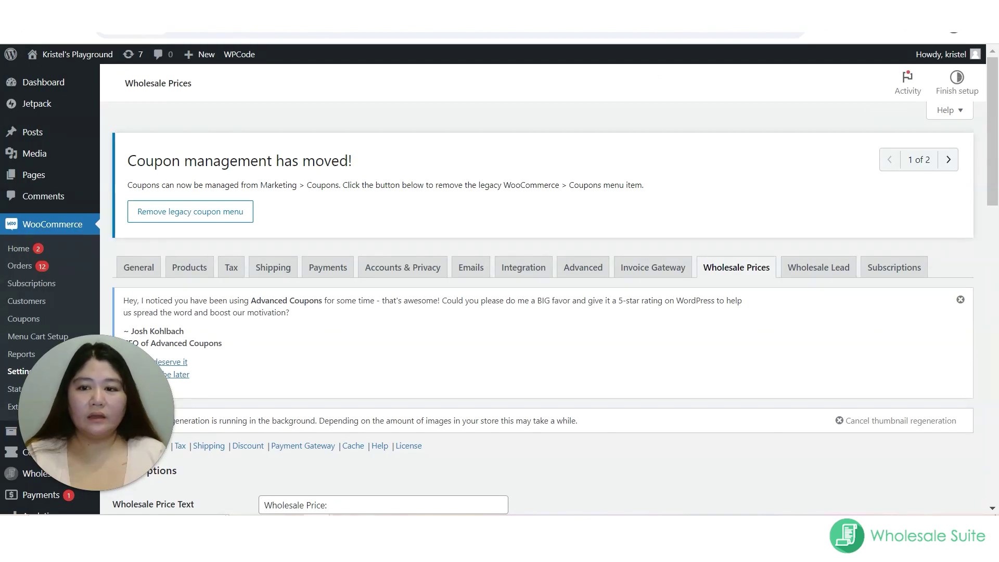
click(303, 38)
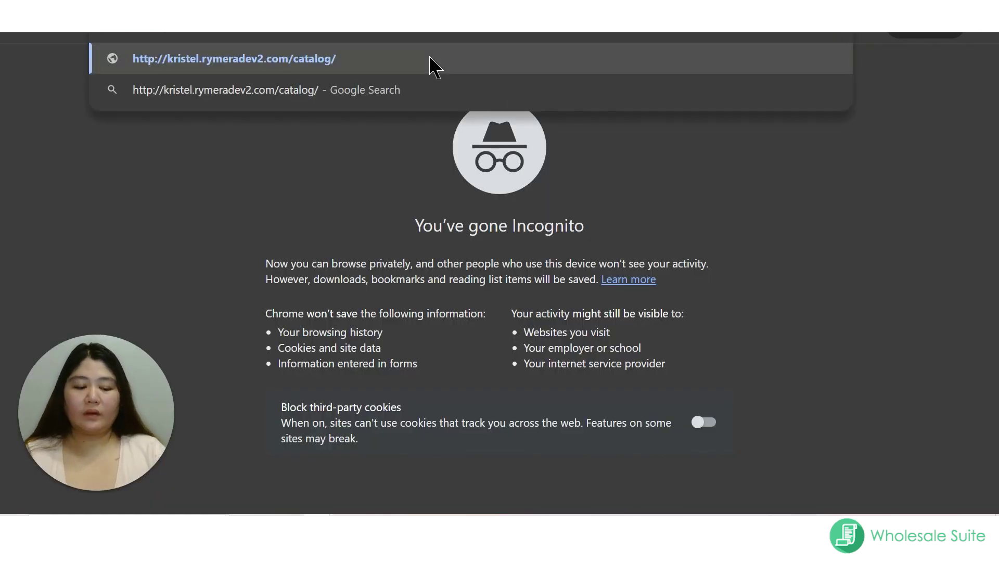
key(Return)
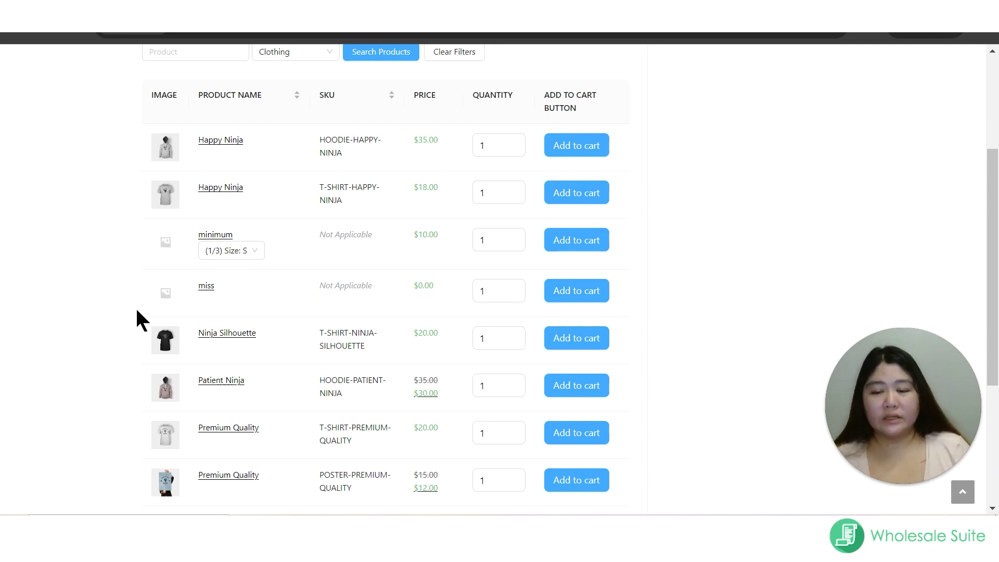
Step: Check the size variations offered for the "minimum" product and look over the rest of the order form's product list
click(245, 254)
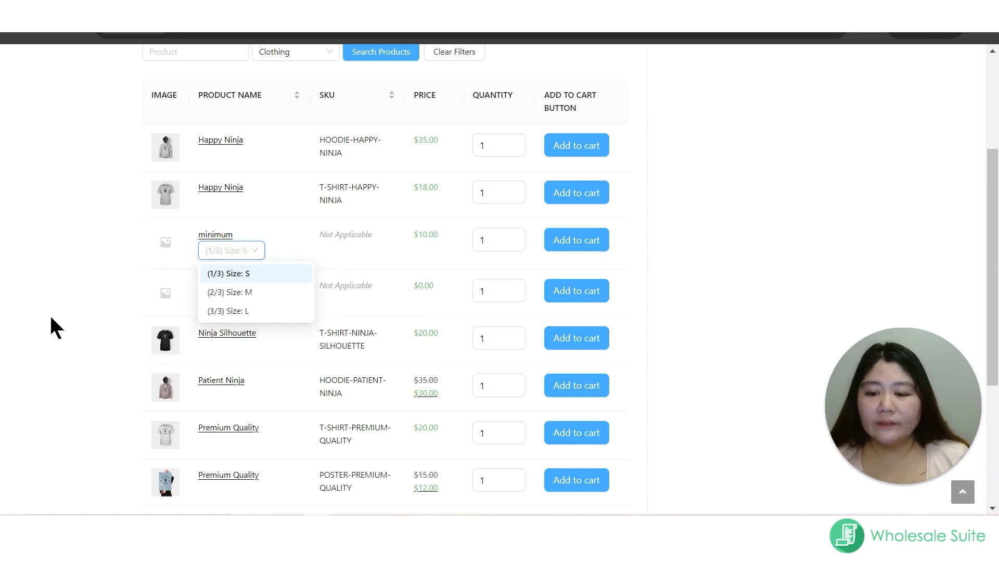
click(326, 301)
scroll(703, 346, down, 2)
scroll(477, 270, up, 3)
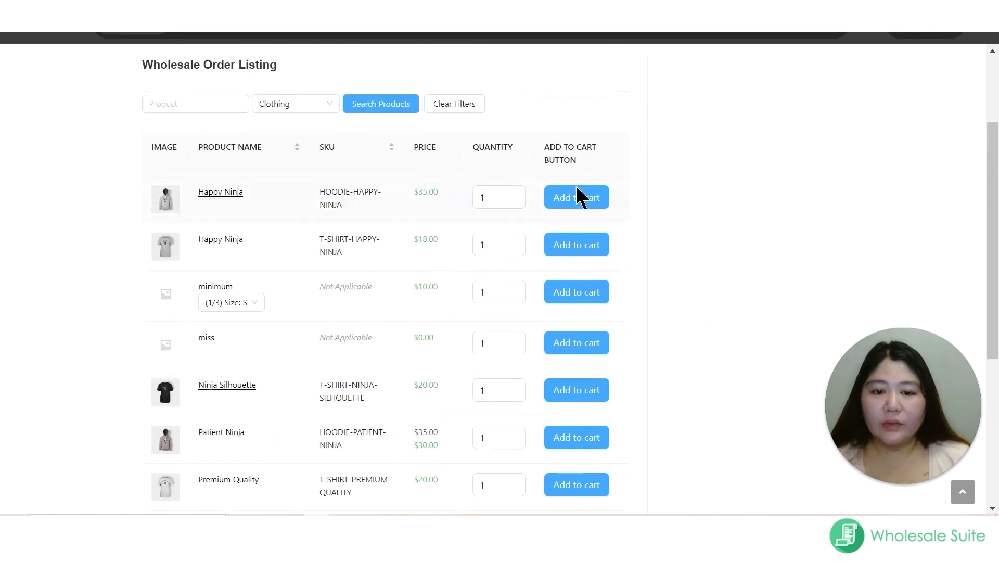
Step: Add one Happy Ninja hoodie to the cart from the order form and check the cart summary
click(570, 204)
click(90, 270)
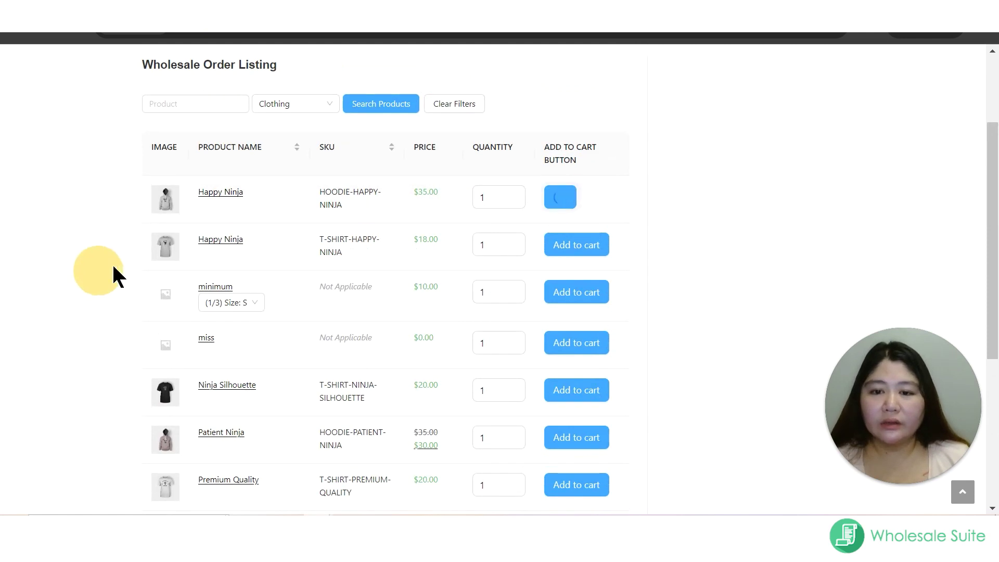
scroll(654, 263, up, 2)
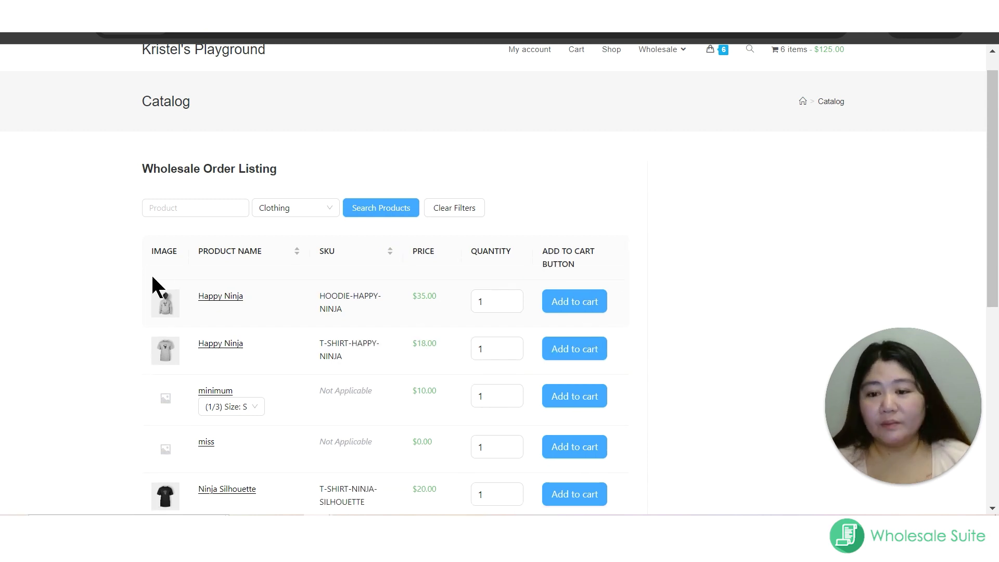
Step: Filter the Wholesale Order Listing by the Music category
click(289, 206)
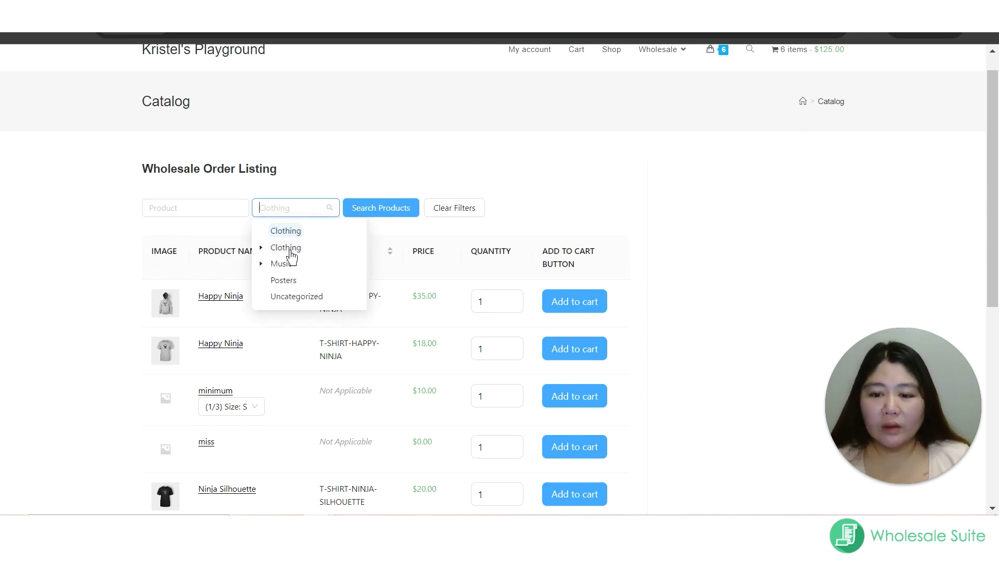
click(281, 265)
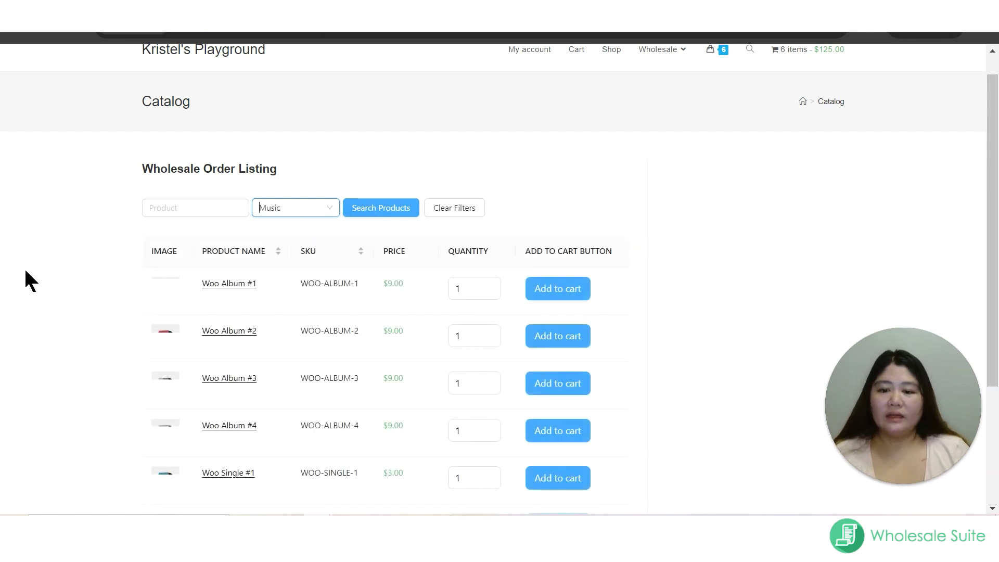
Step: Look over the Music products in the Wholesale Order Listing and clear the listing's filters
scroll(196, 371, down, 1)
scroll(196, 370, down, 1)
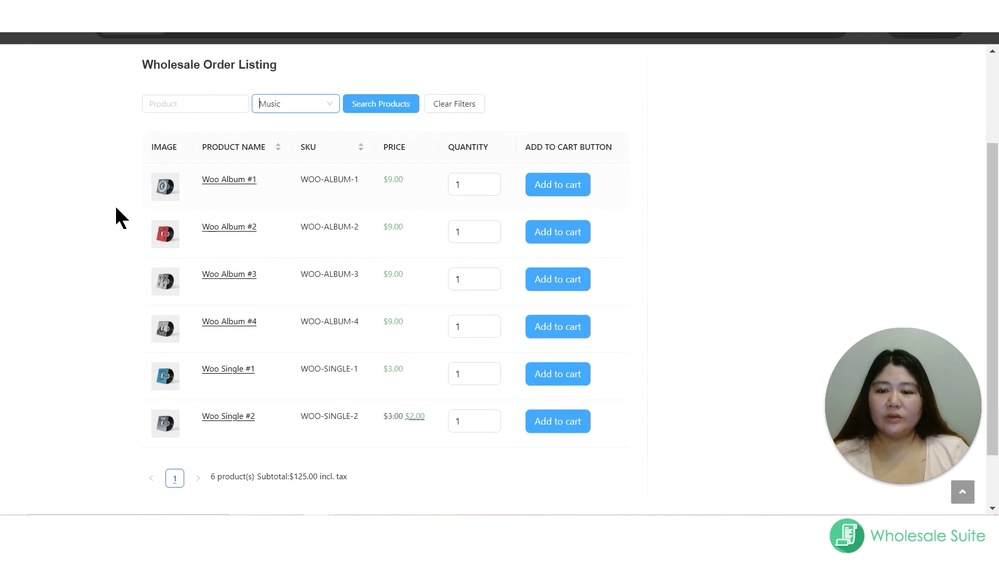
scroll(305, 372, up, 1)
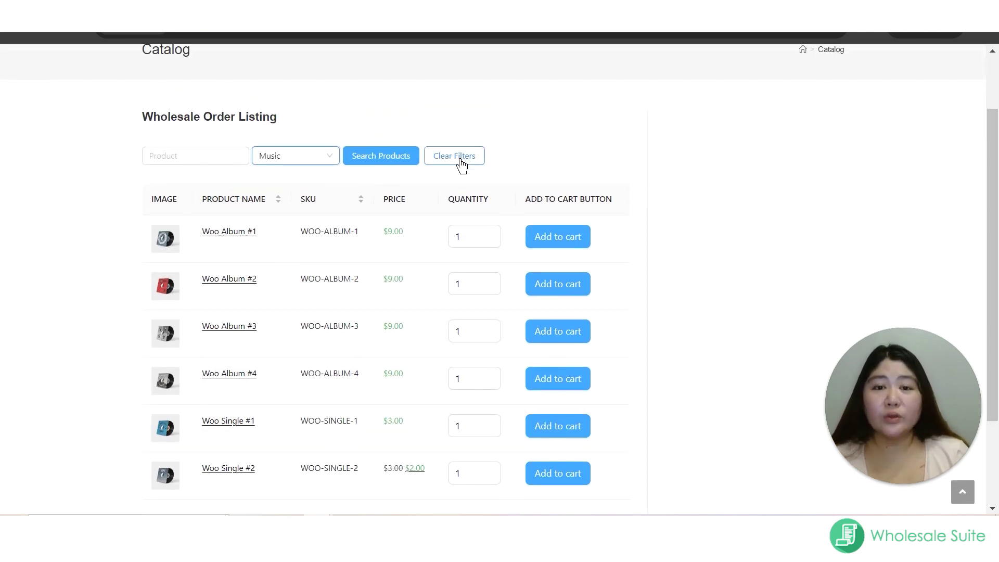
click(462, 166)
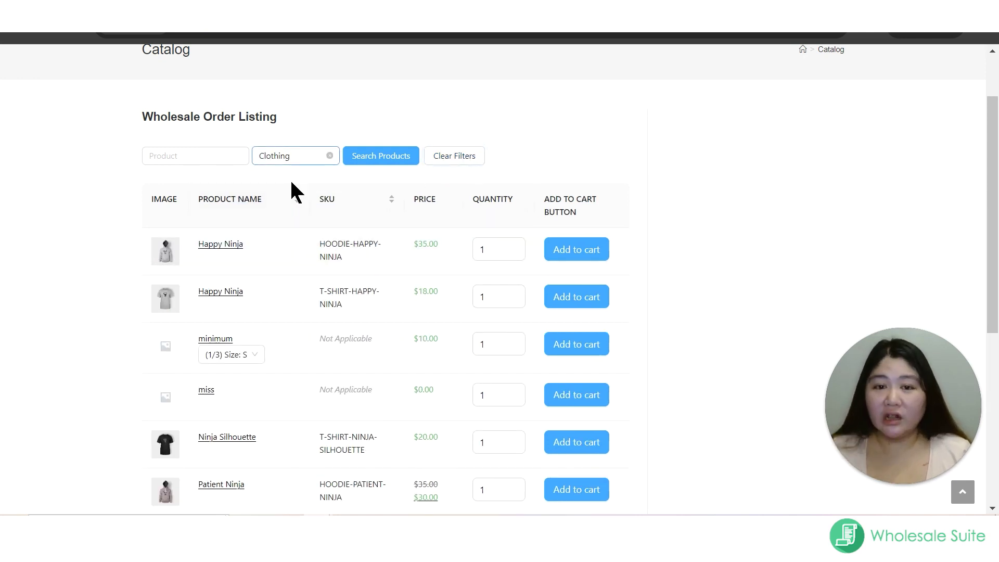
Step: Filter the Wholesale Order Listing by the Posters category and look over the matching products
click(286, 156)
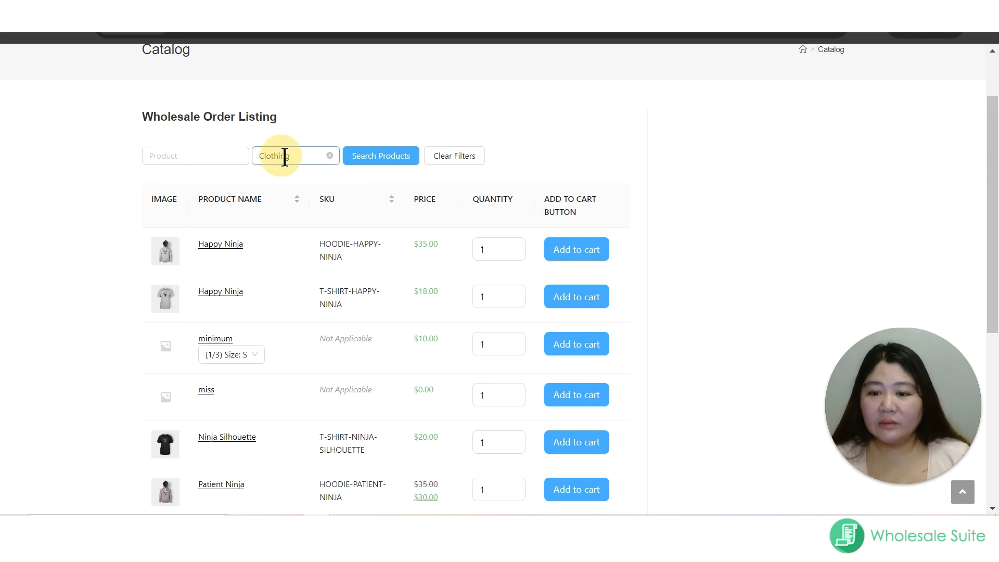
click(286, 229)
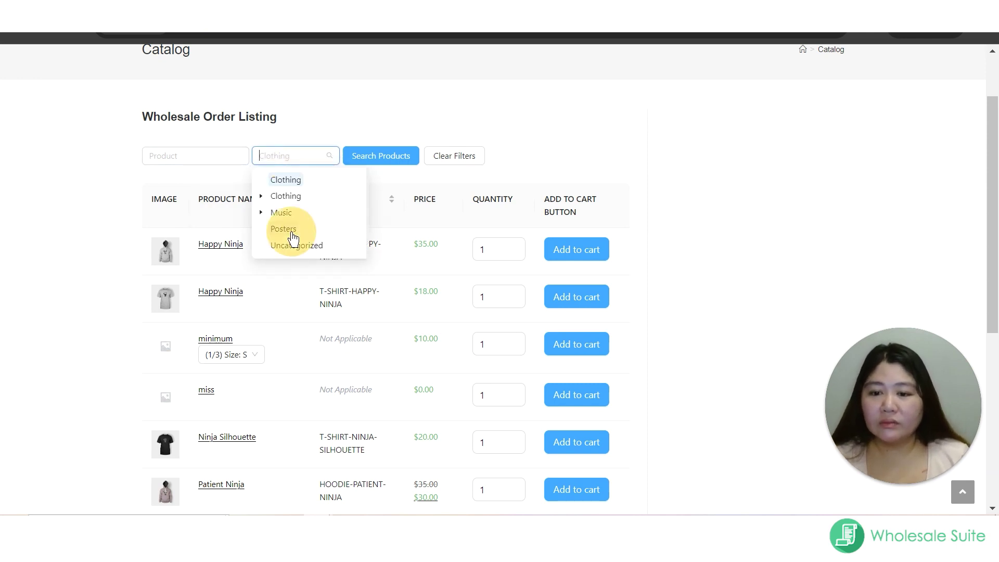
click(409, 158)
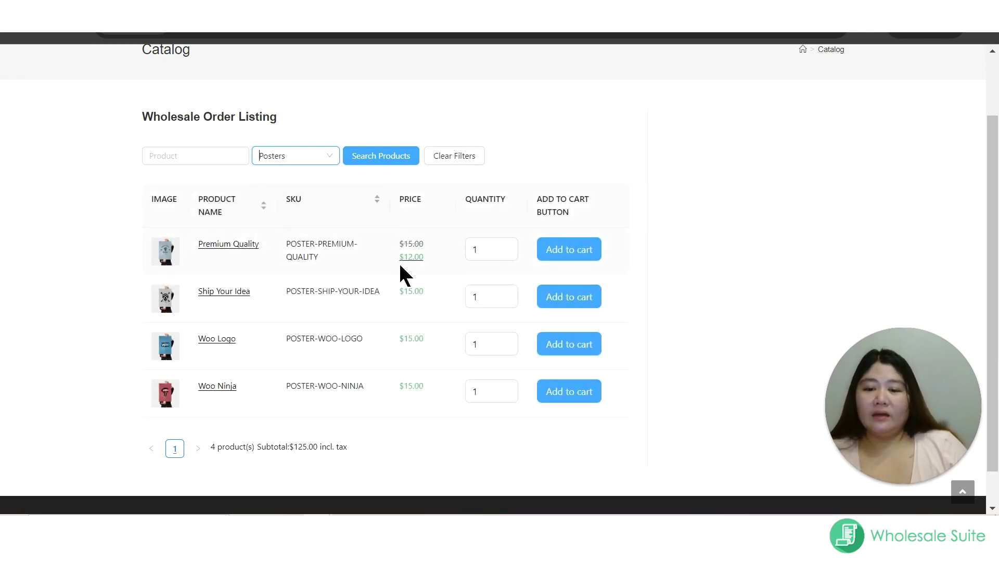
scroll(401, 273, up, 2)
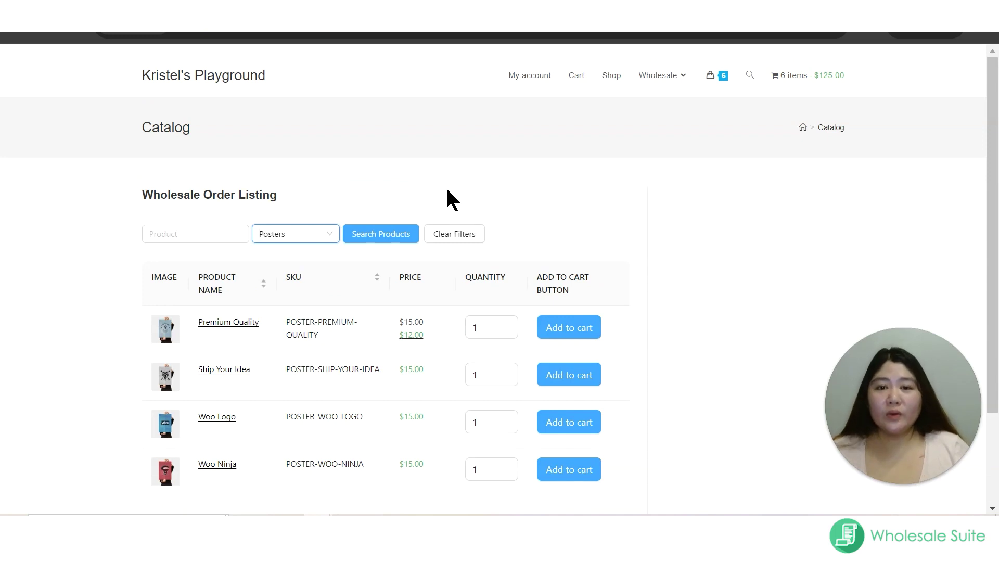